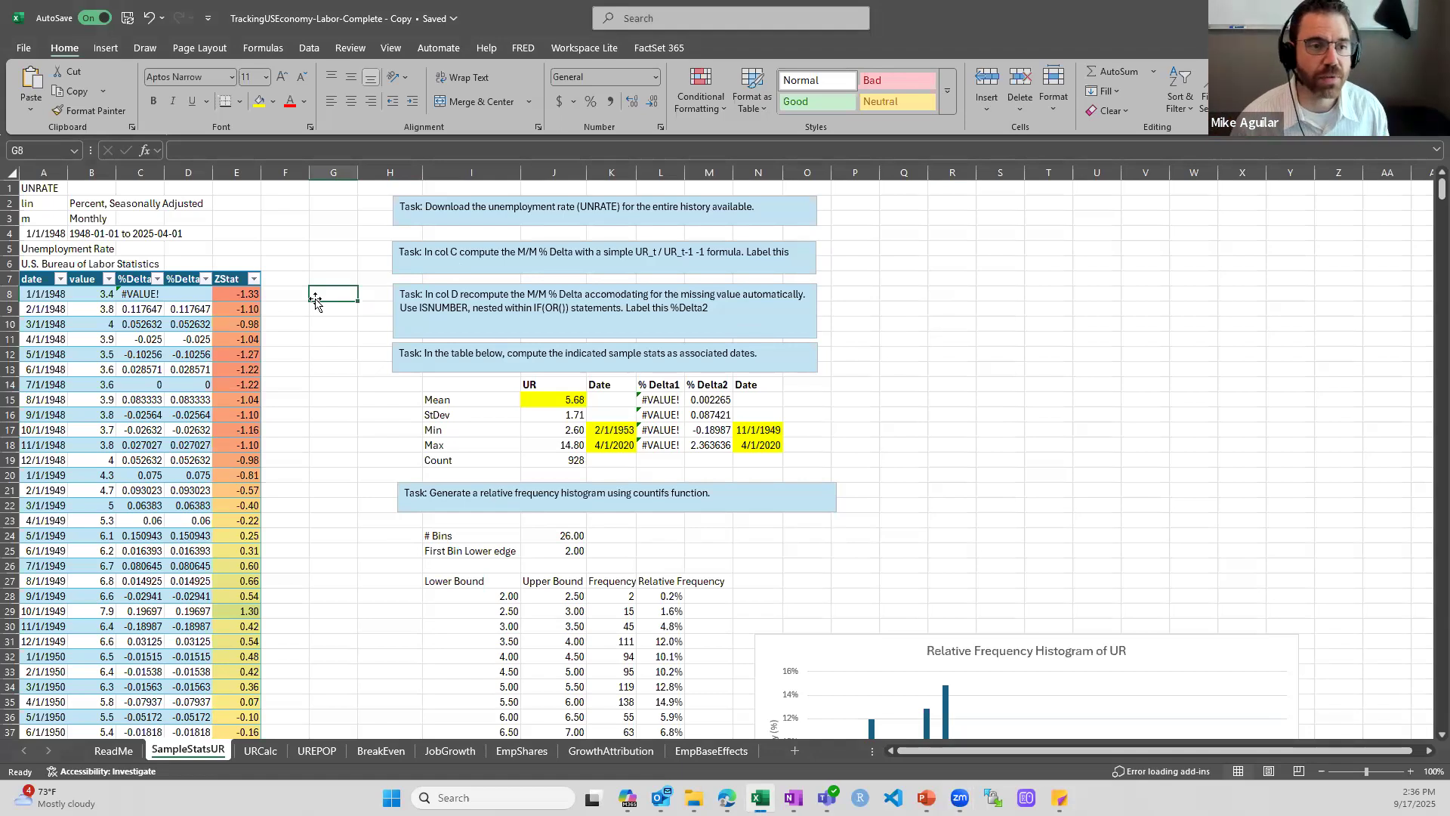
# Look over the unemployment rate task list, the relative frequency histogram and the Z Stat chart on the SampleStatsUR sheet
pyautogui.scroll(-9, 328, 305)
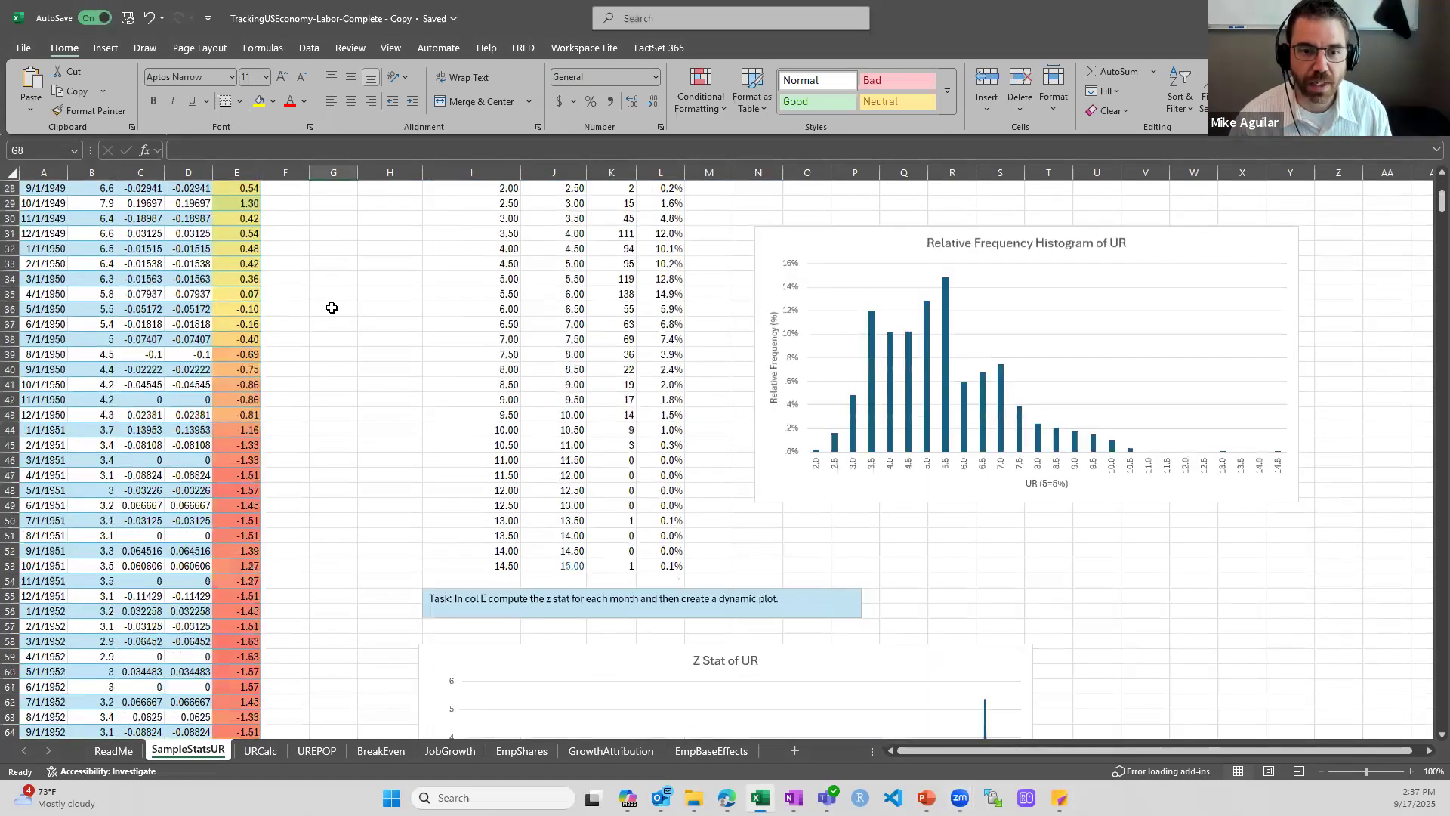
pyautogui.scroll(-7, 331, 307)
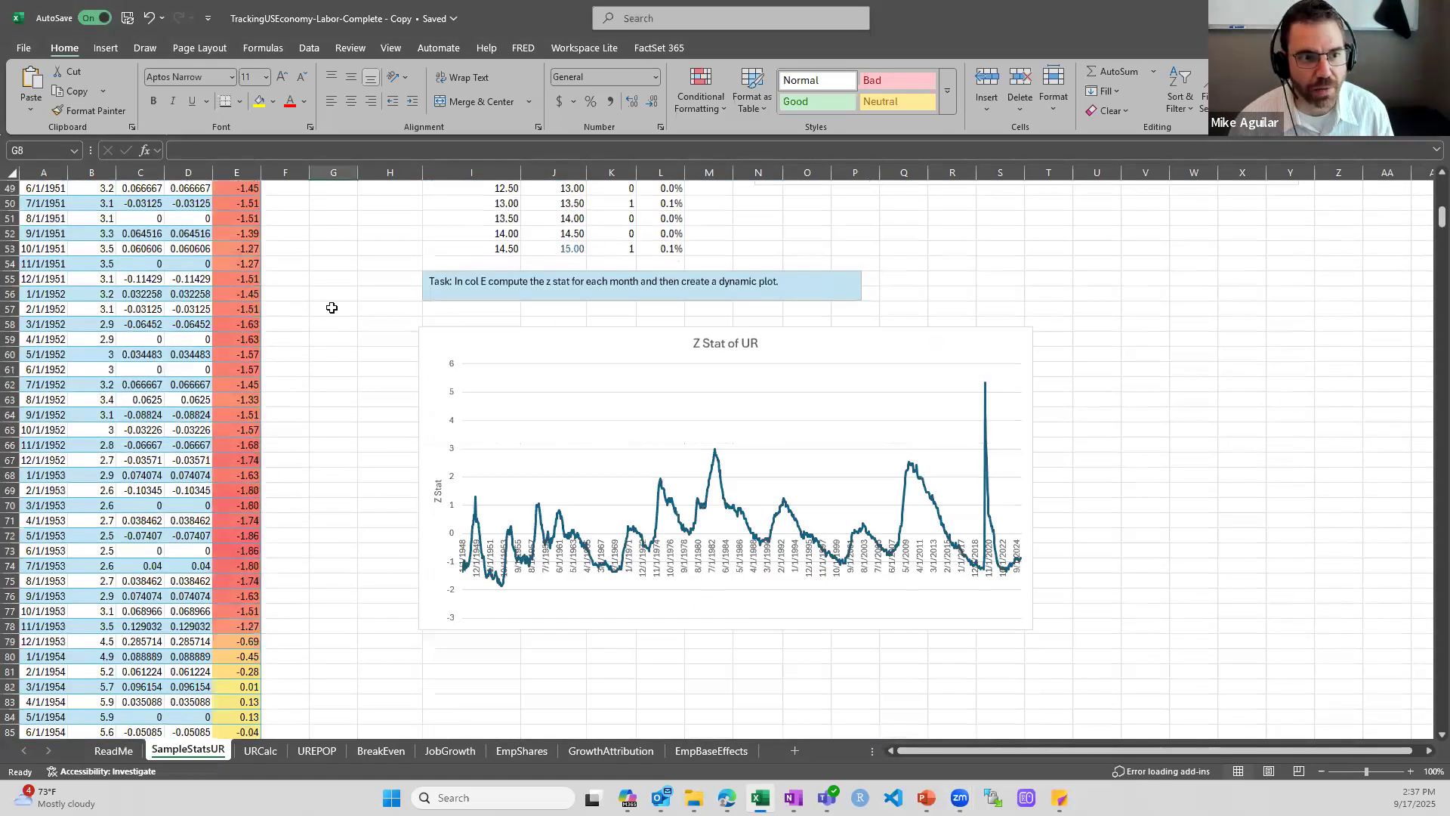
pyautogui.scroll(16, 332, 307)
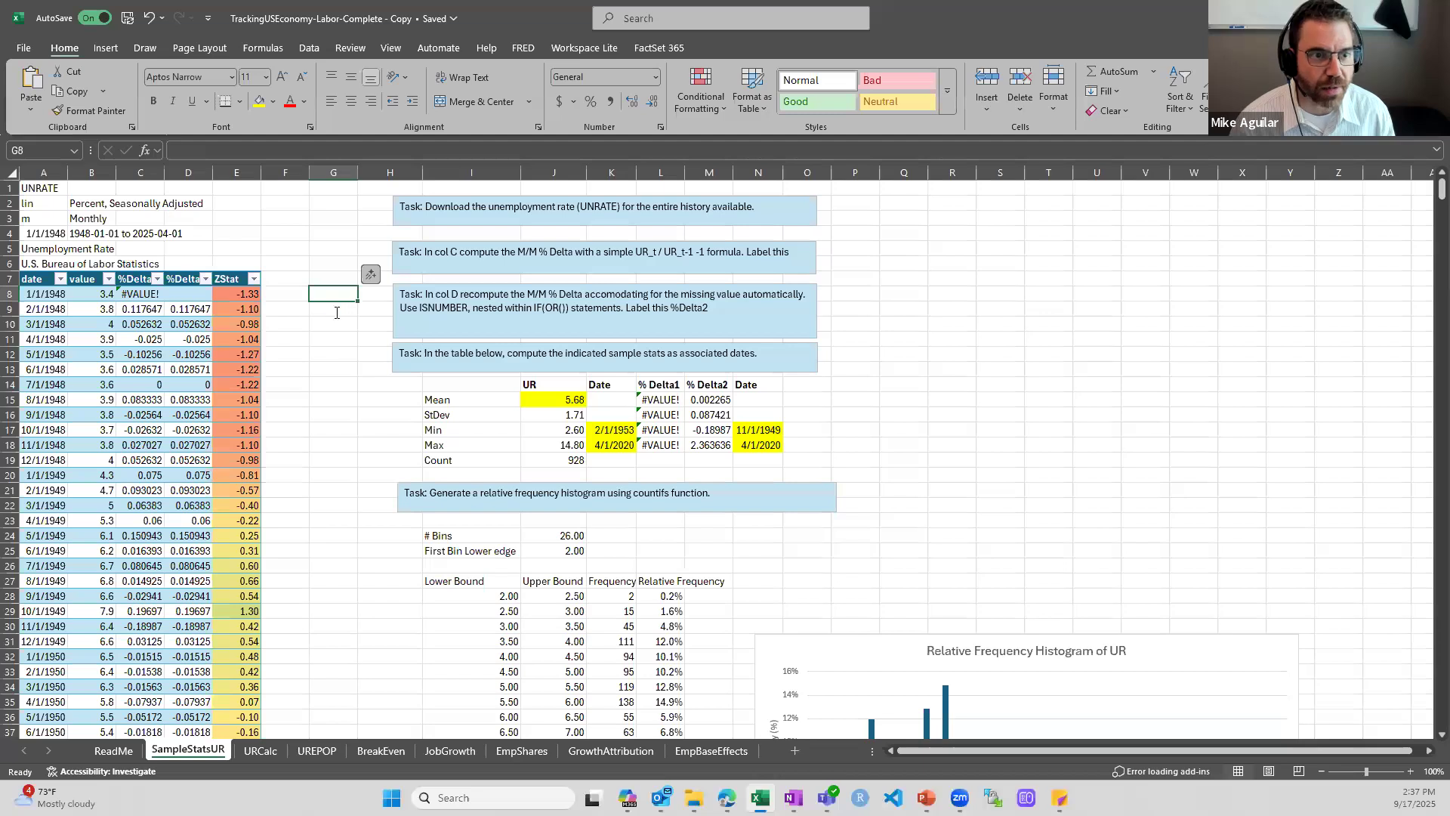
pyautogui.keyDown('ctrl'); pyautogui.scroll(3, 337, 313); pyautogui.keyUp('ctrl')
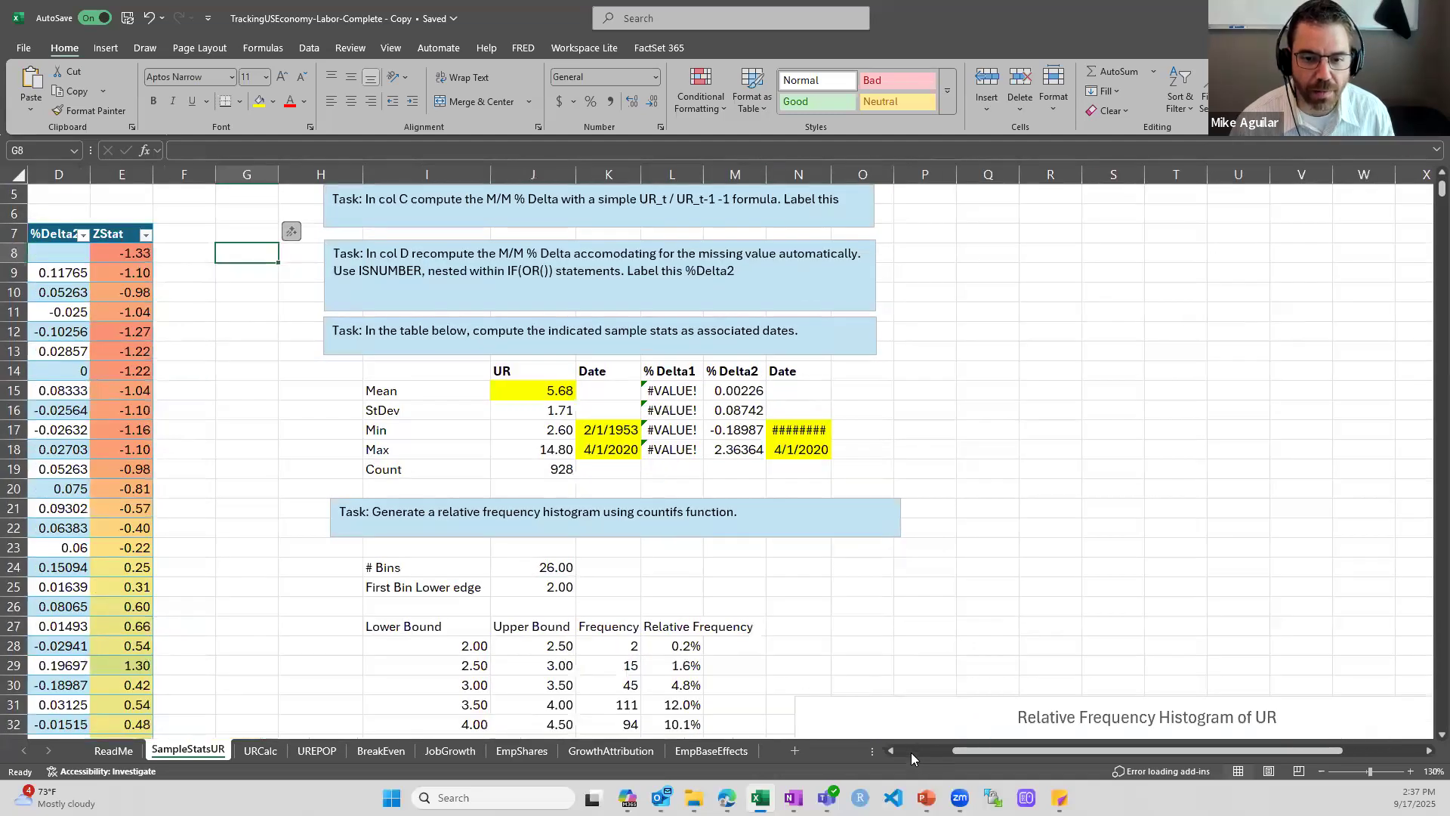
# Review the UNRATE series header in A1:A4, covering its series code, units, frequency and start date
pyautogui.click(911, 752)
pyautogui.scroll(2, 61, 214)
pyautogui.click(61, 193)
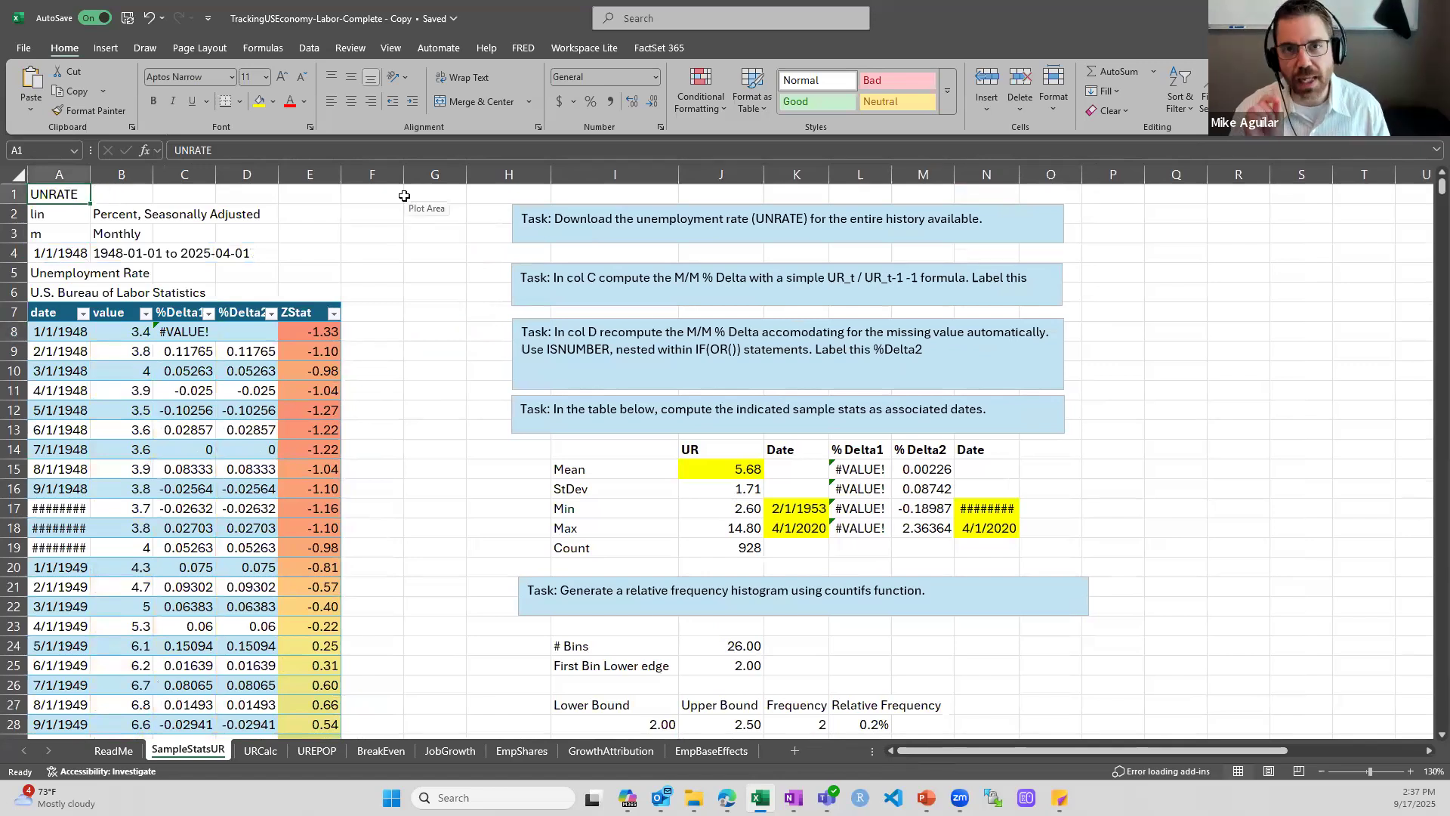
pyautogui.press('Down')
pyautogui.press('Down')
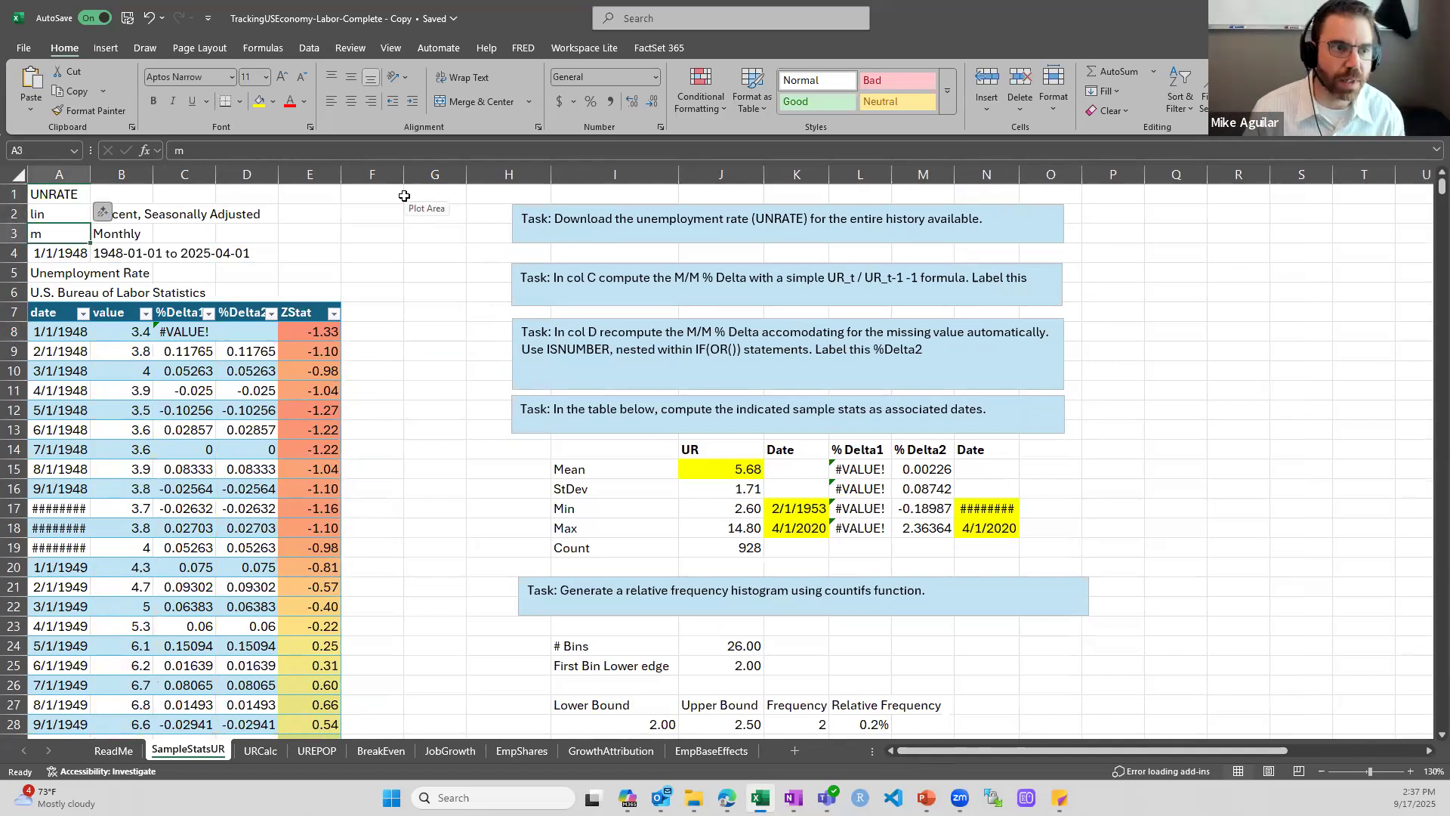
pyautogui.press('Down')
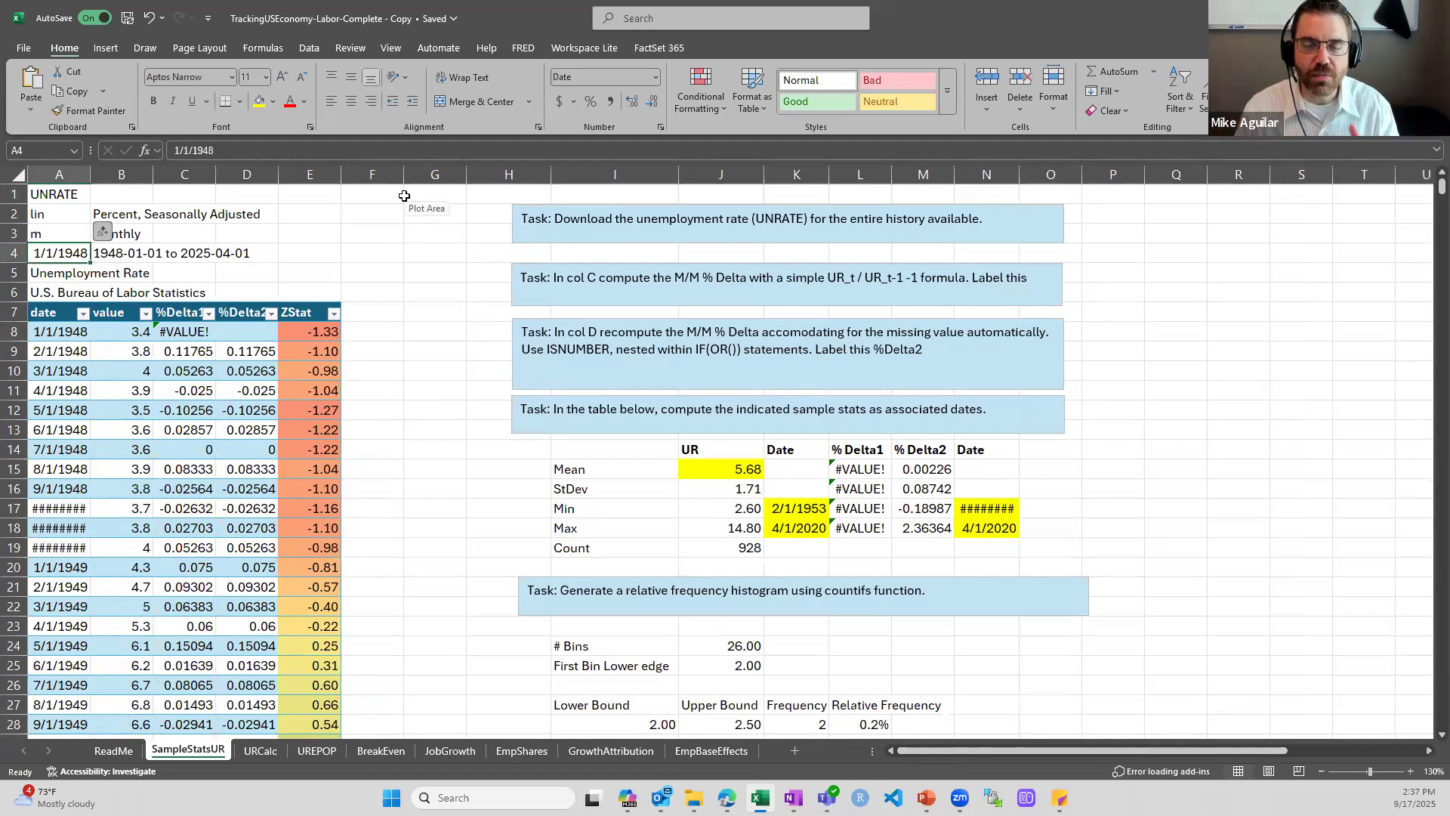
# View the FRED download commands and the table design settings for the unemployment data table
pyautogui.click(532, 47)
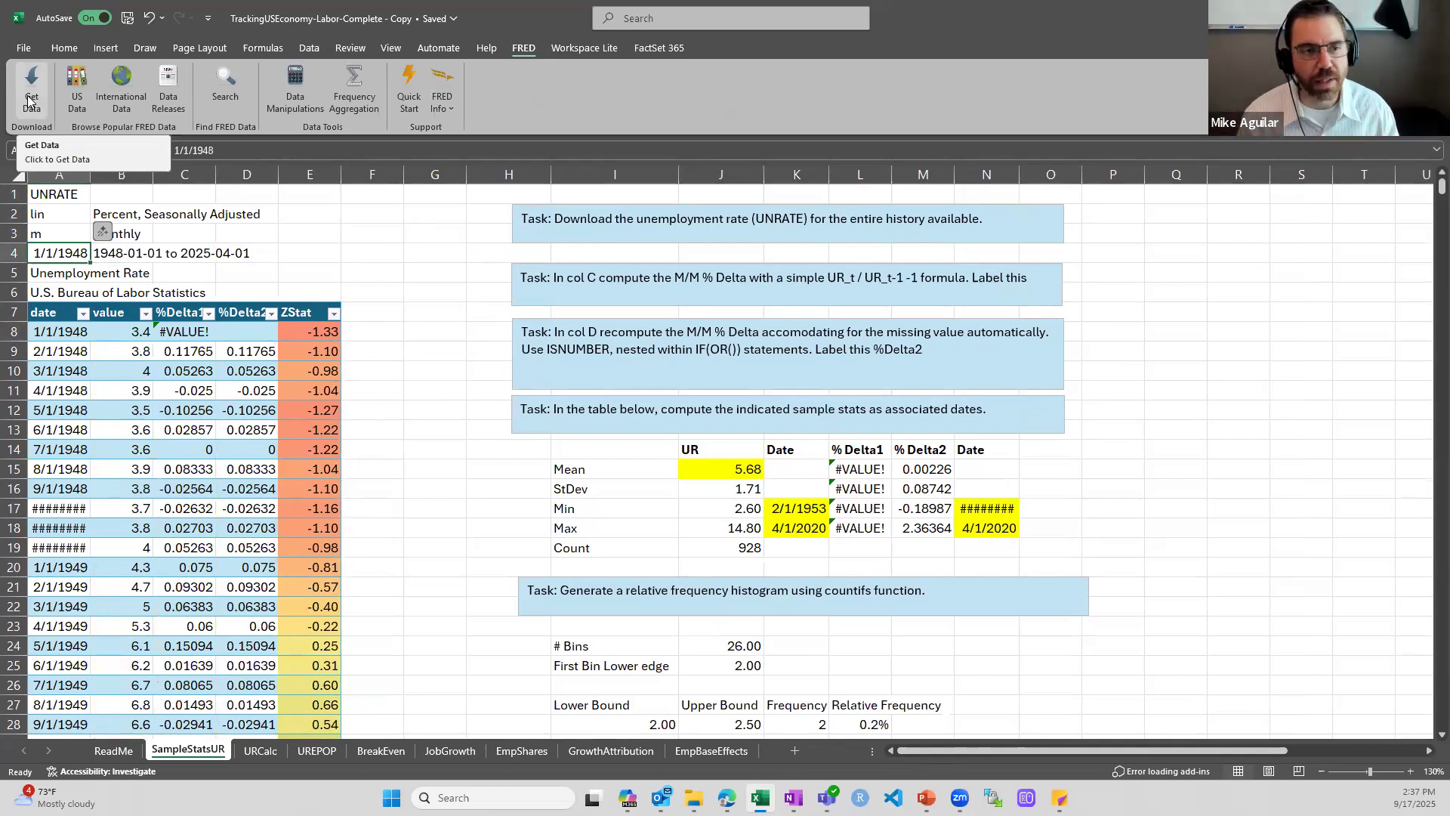
pyautogui.moveTo(55, 337); pyautogui.dragTo(138, 528)
pyautogui.click(391, 412)
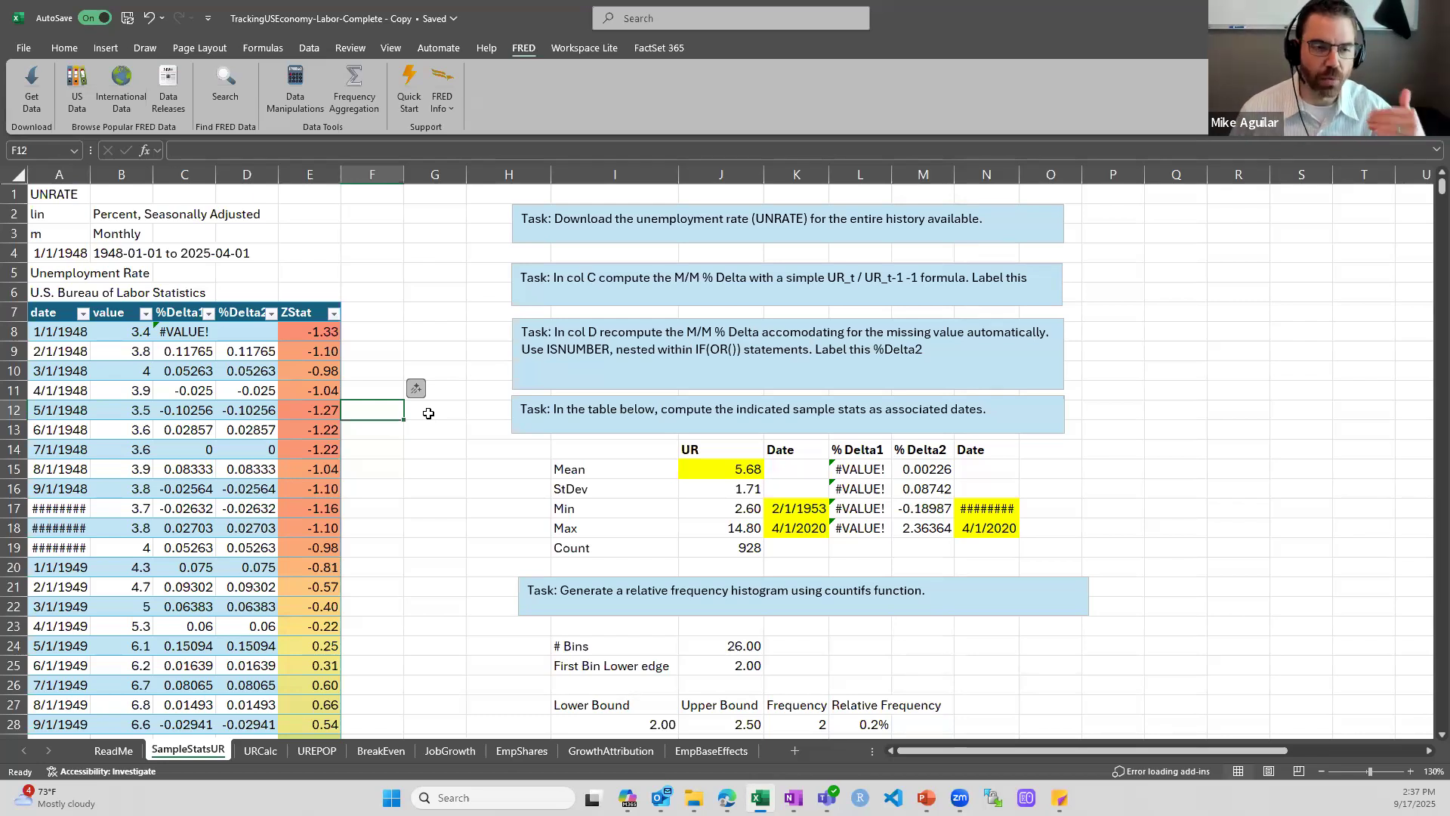
pyautogui.click(79, 373)
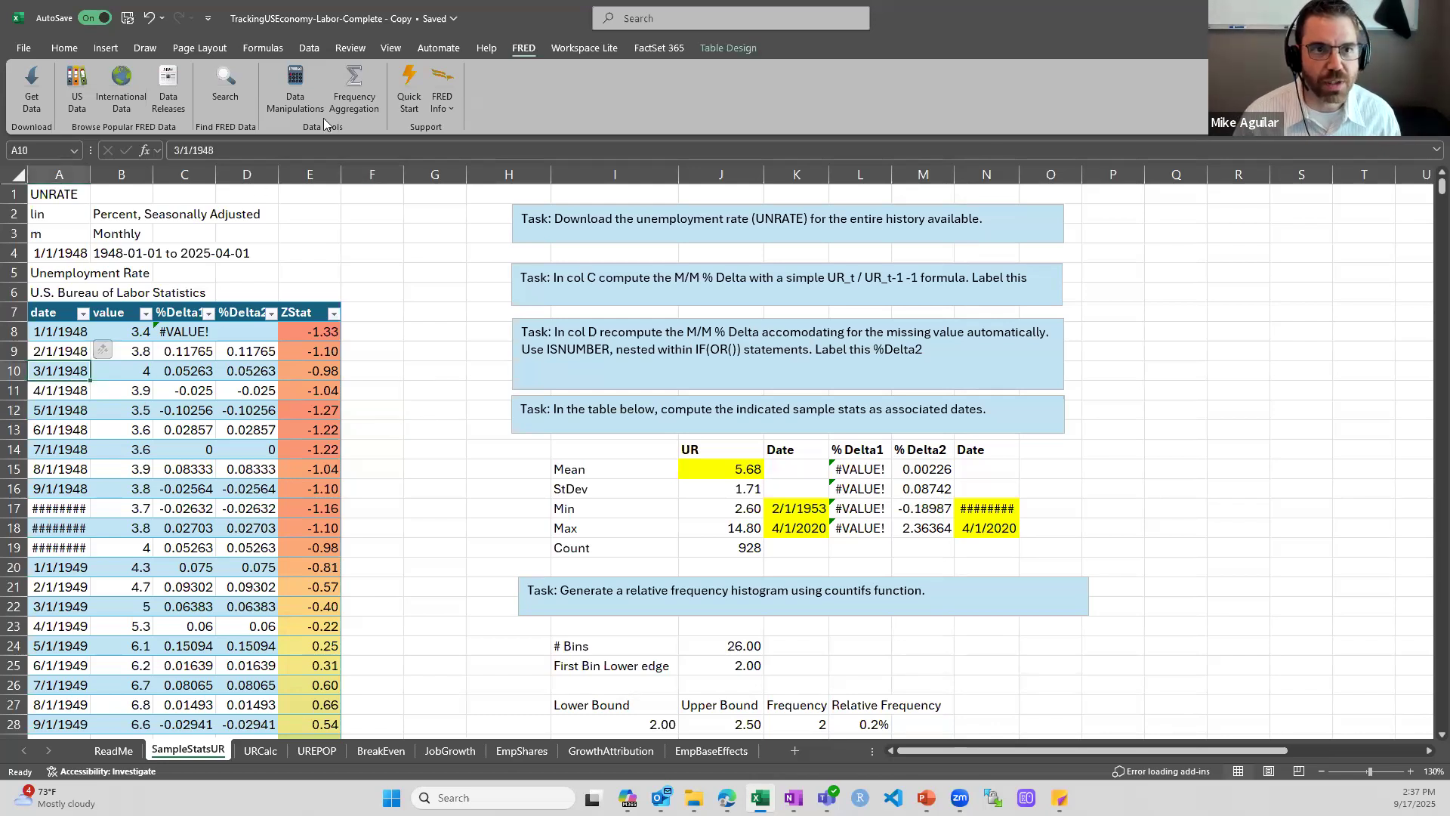
pyautogui.click(724, 48)
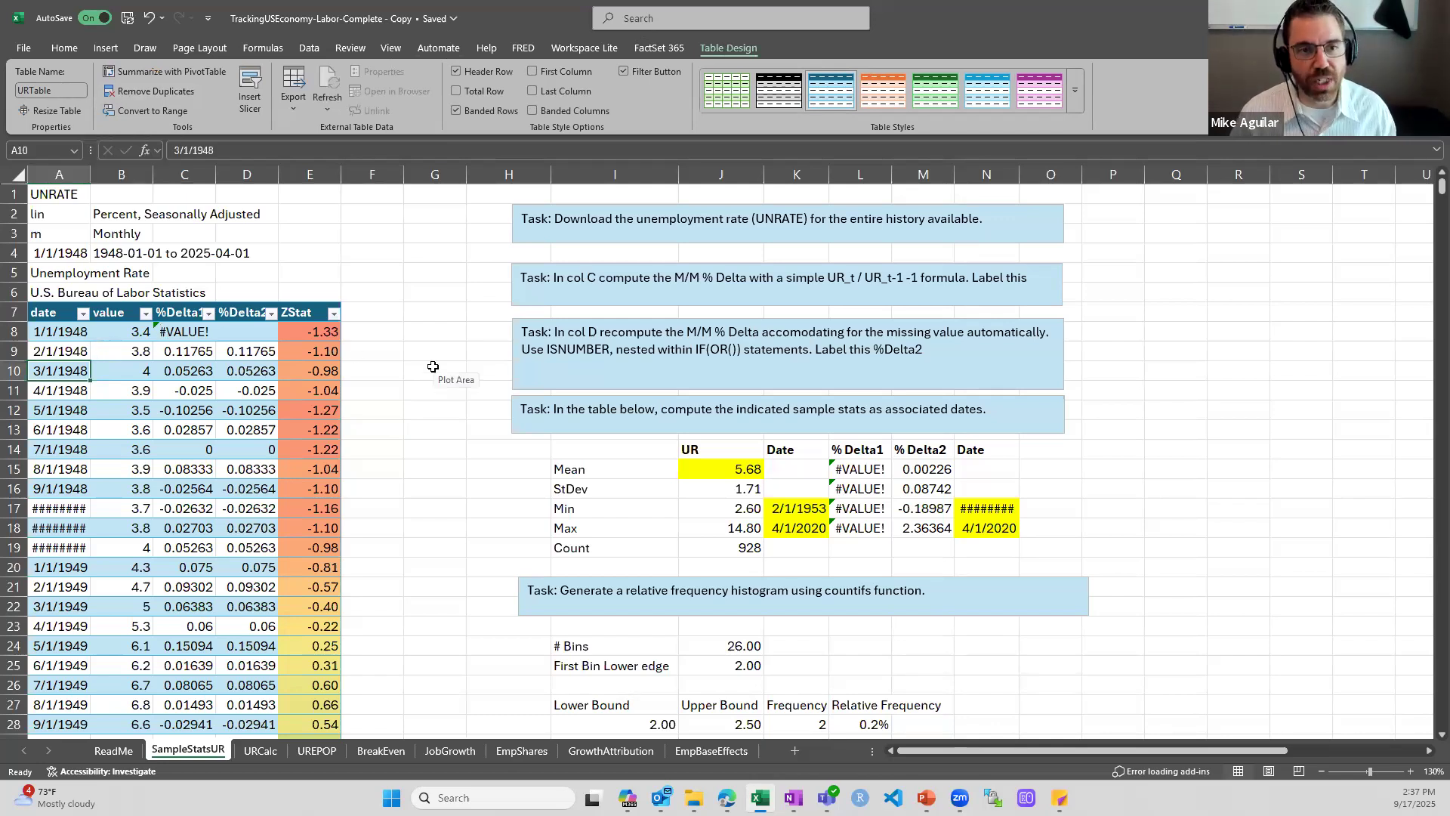
pyautogui.click(641, 278)
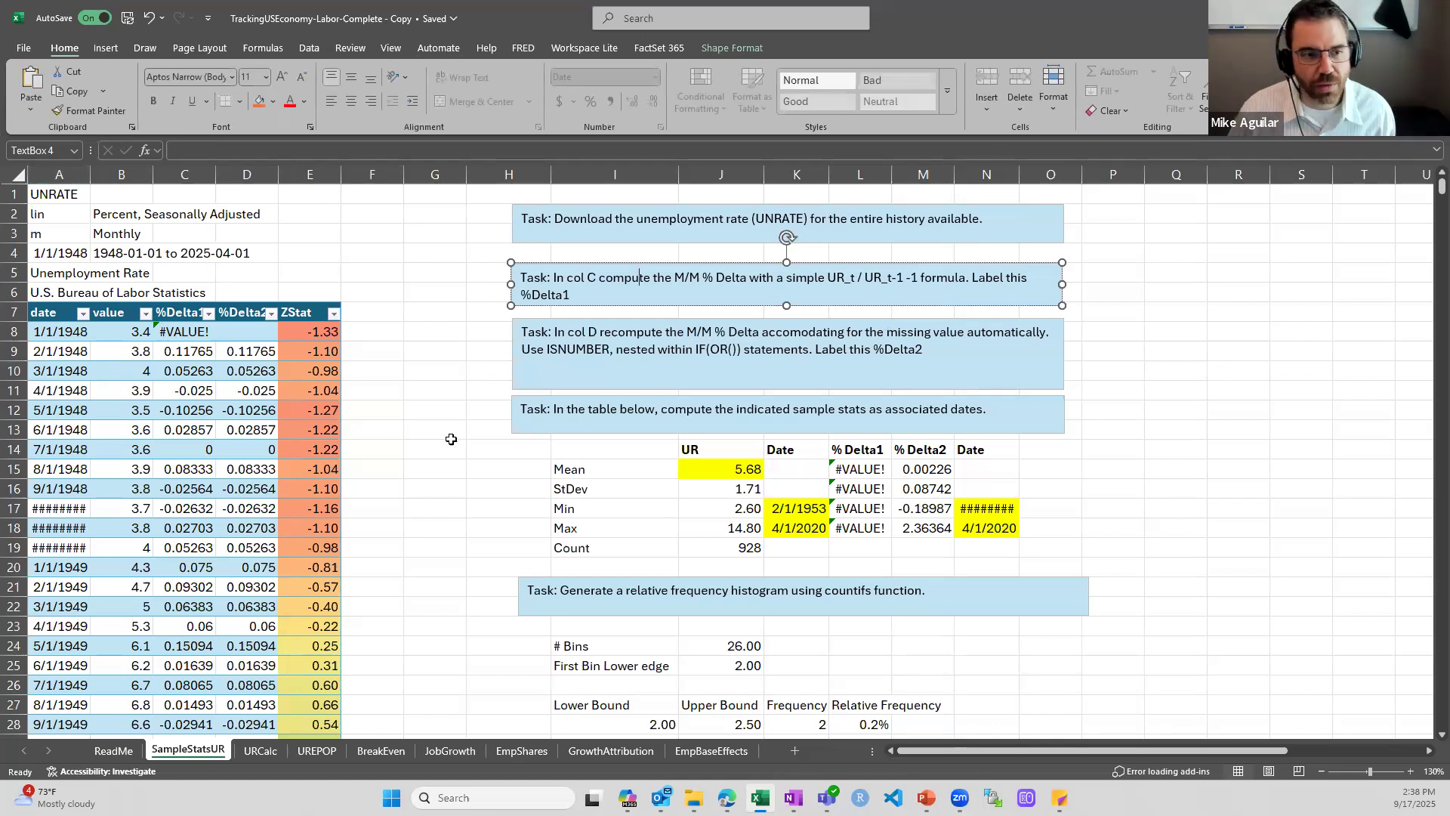
pyautogui.click(378, 353)
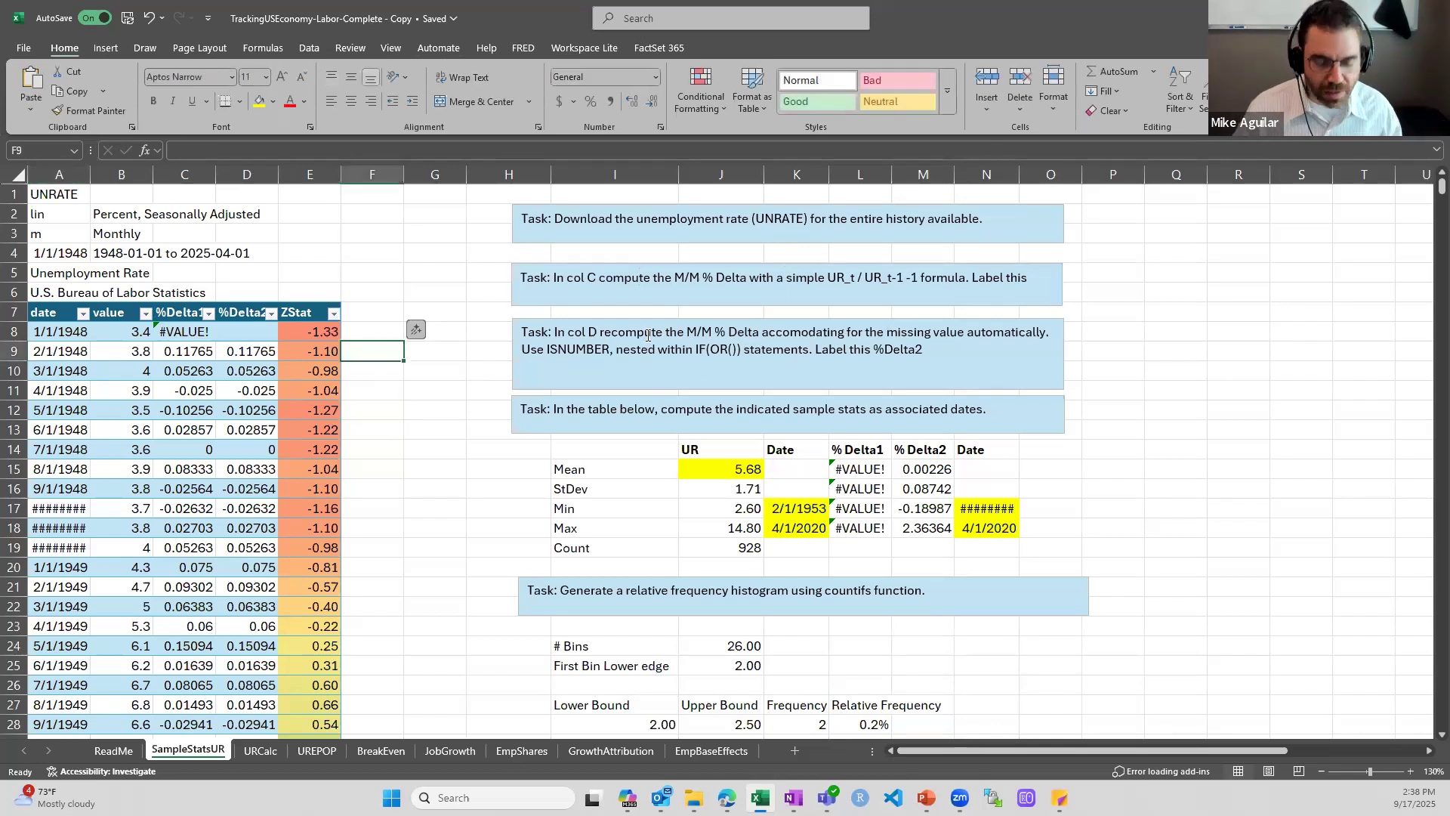
pyautogui.write('=')
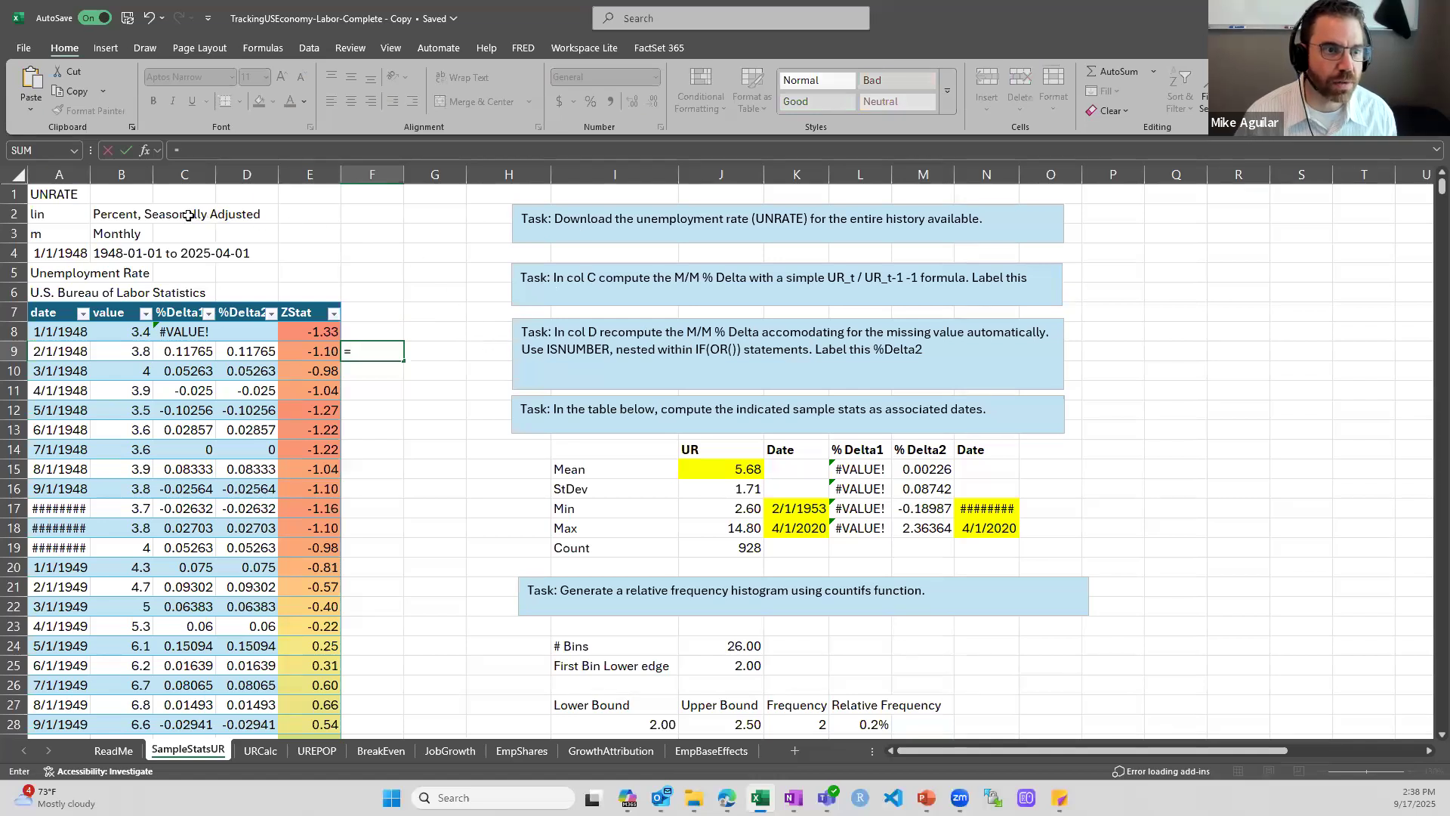
pyautogui.click(125, 353)
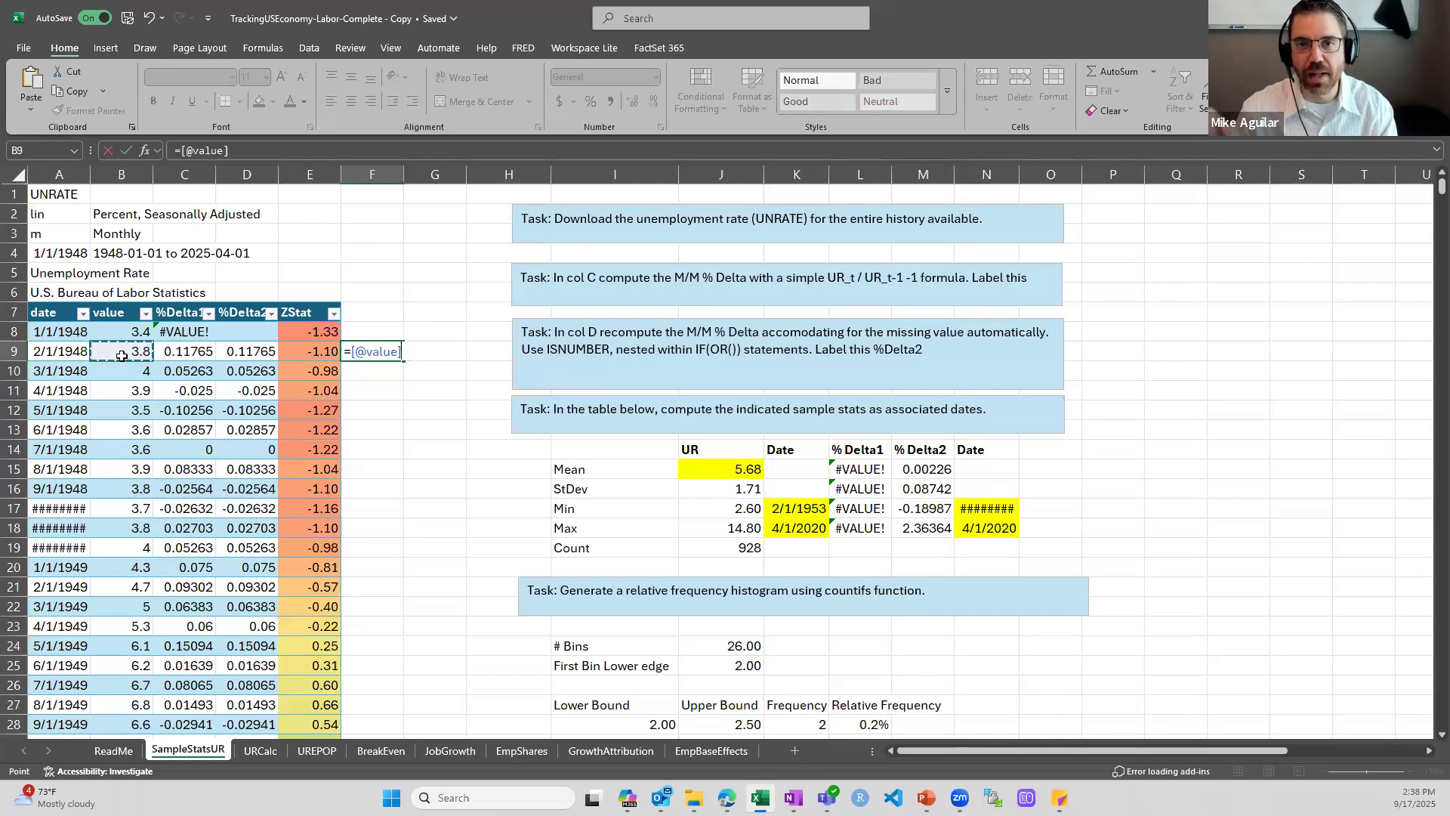
pyautogui.press('Escape')
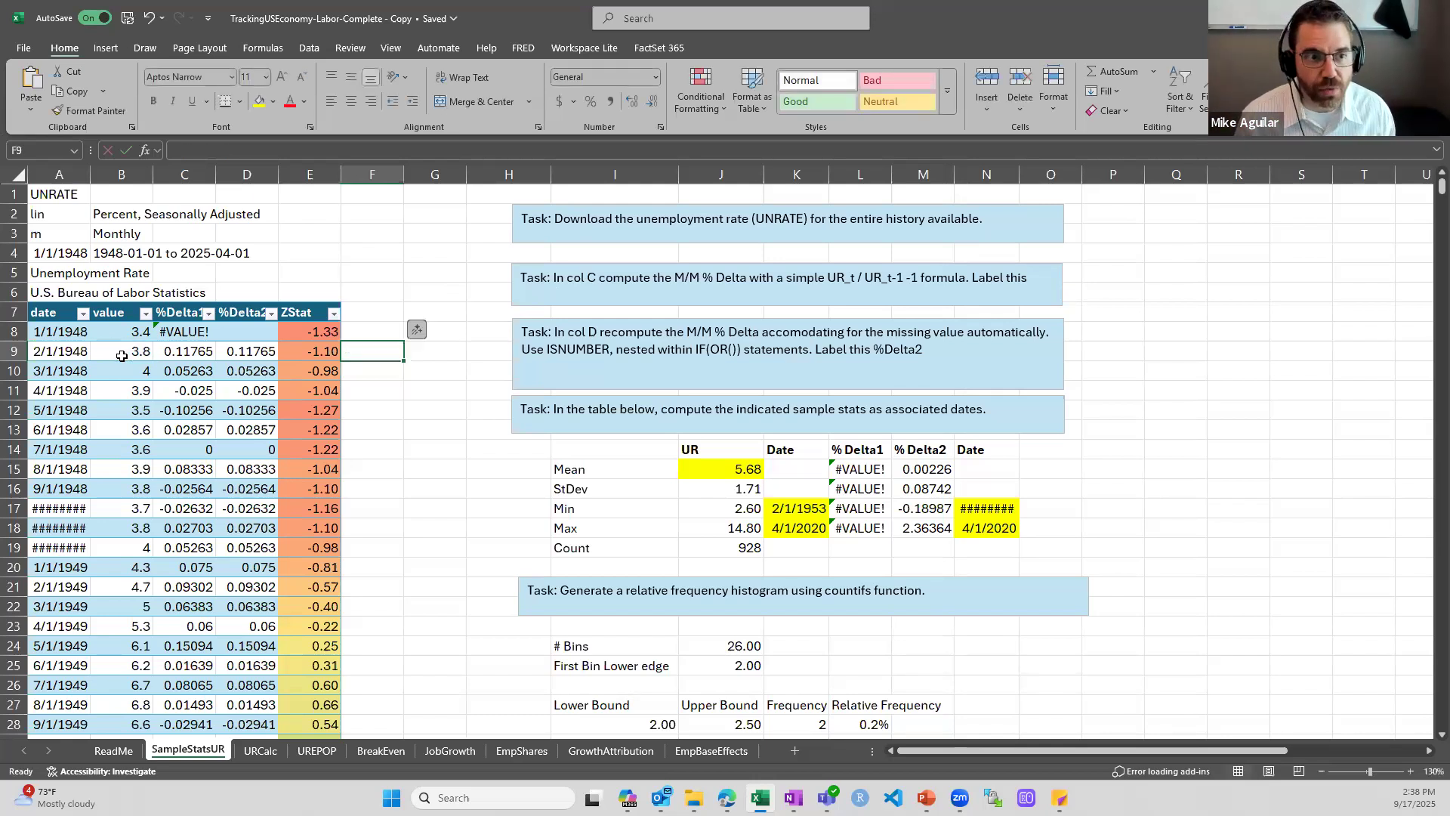
pyautogui.press('Right')
pyautogui.write('=')
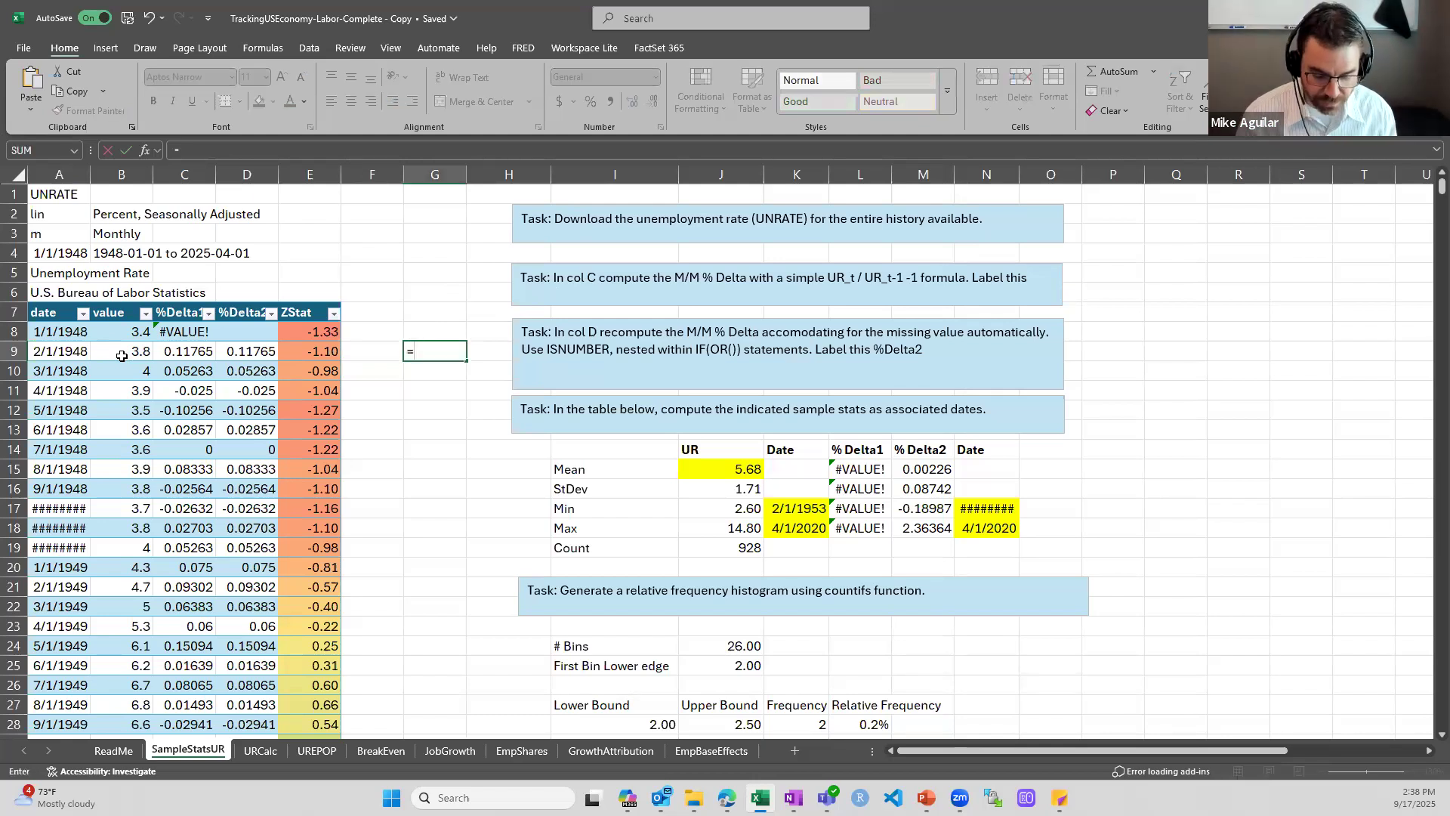
pyautogui.click(179, 349)
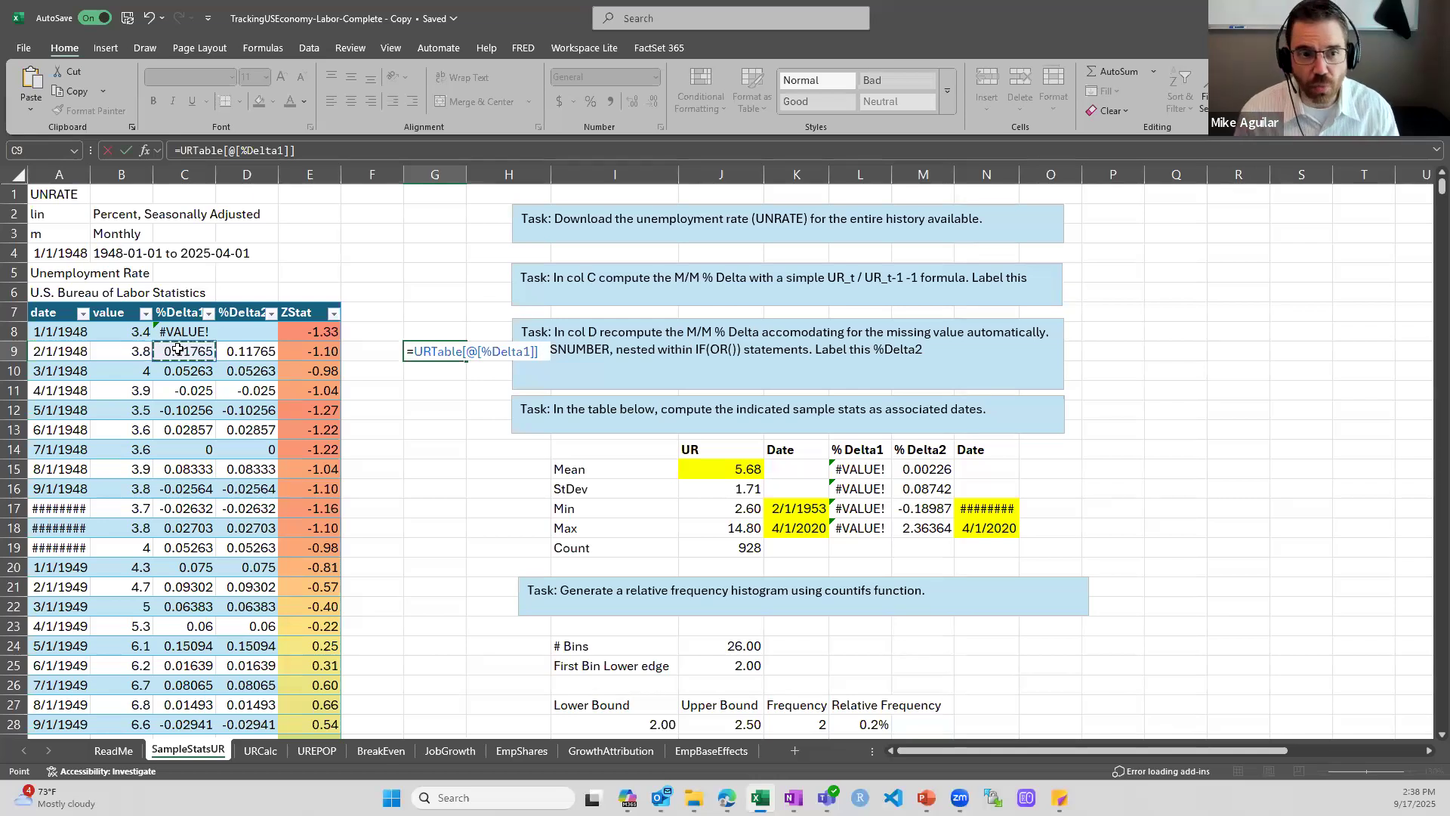
pyautogui.press('Escape')
# Inspect the %Delta1 formula in C9 that divides the month's value by the previous month's
pyautogui.press('Left')
pyautogui.press('Left')
pyautogui.press('Left')
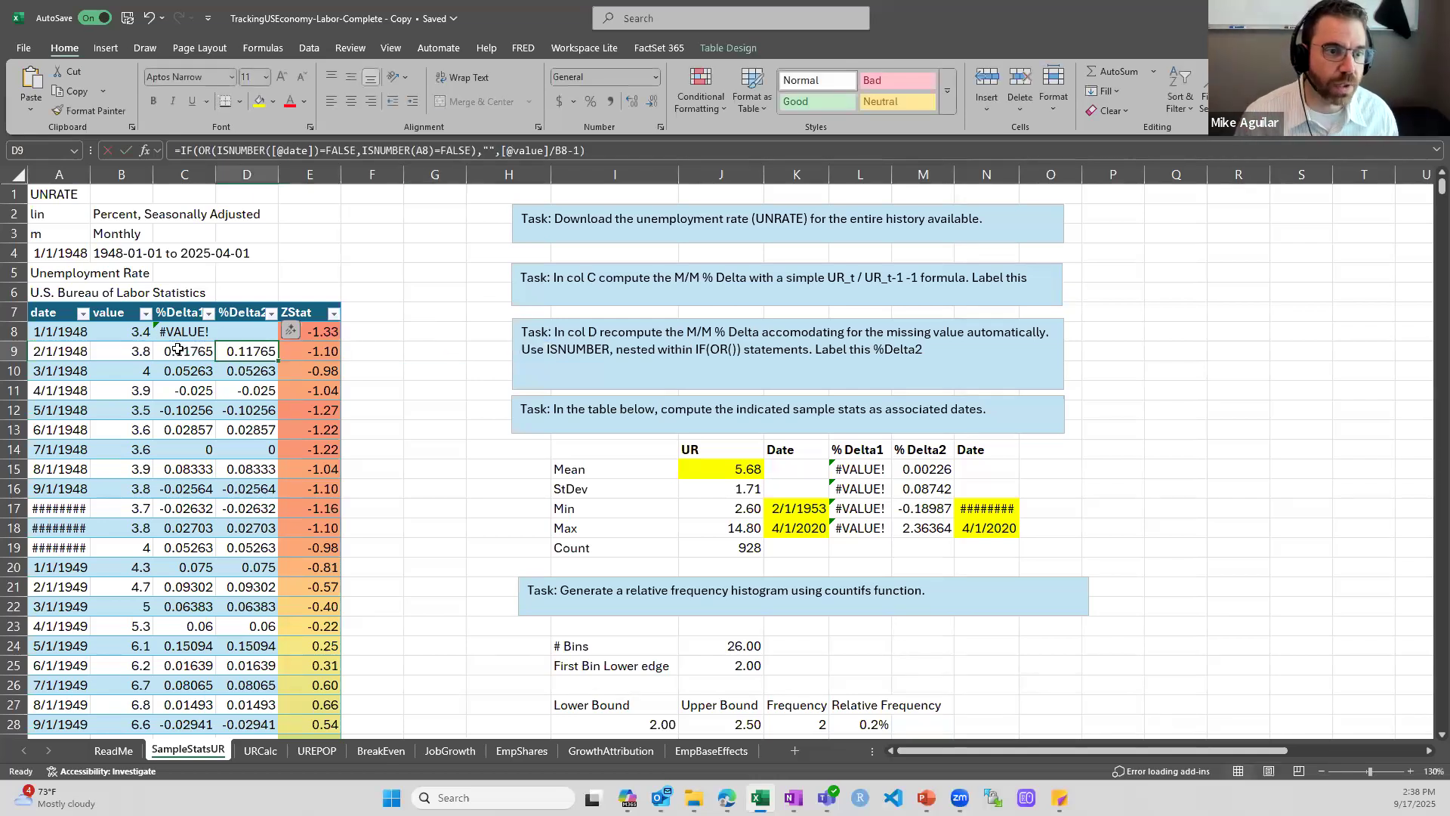
pyautogui.doubleClick(178, 351)
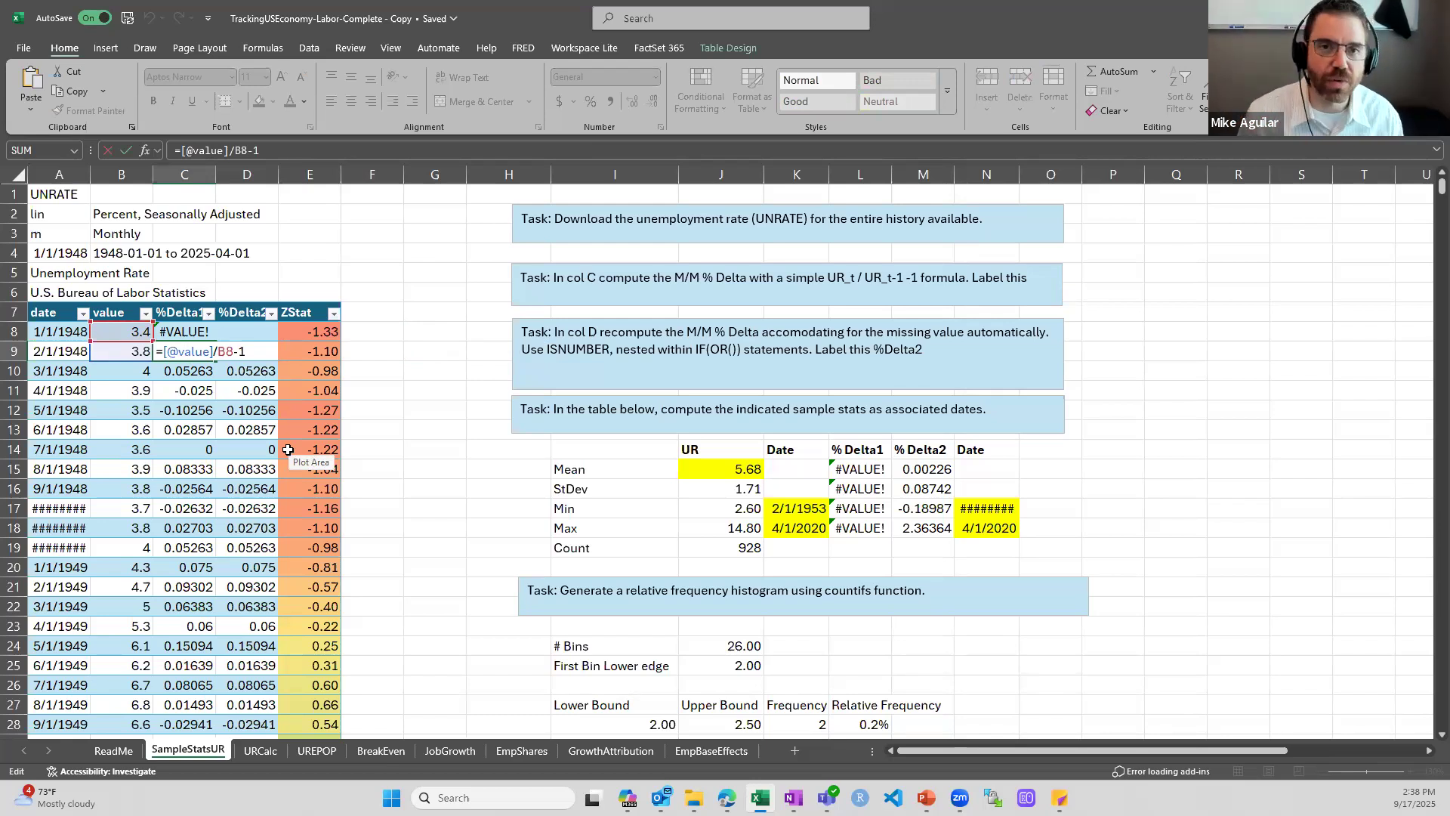
pyautogui.press('Return')
# Inspect the %Delta1 formula in C8, the first data row, and compare it with the one in C9
pyautogui.press('Down')
pyautogui.press('Down')
pyautogui.press('Down')
pyautogui.press('Down')
pyautogui.press('Up')
pyautogui.press('Up')
pyautogui.press('Up')
pyautogui.press('Up')
pyautogui.press('Up')
pyautogui.press('Up')
pyautogui.press('F2')
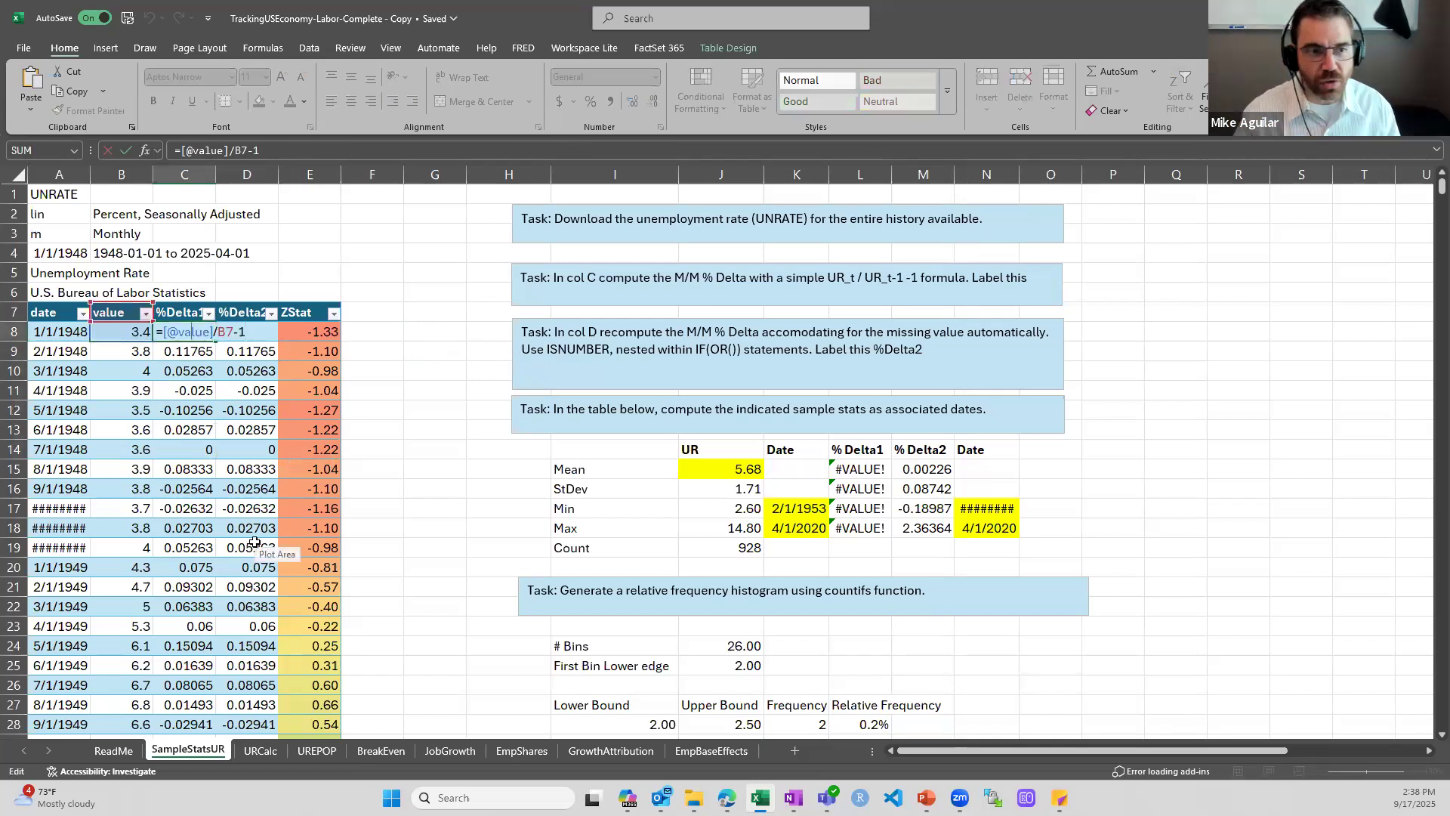
pyautogui.hotkey('ctrl', 'Return')
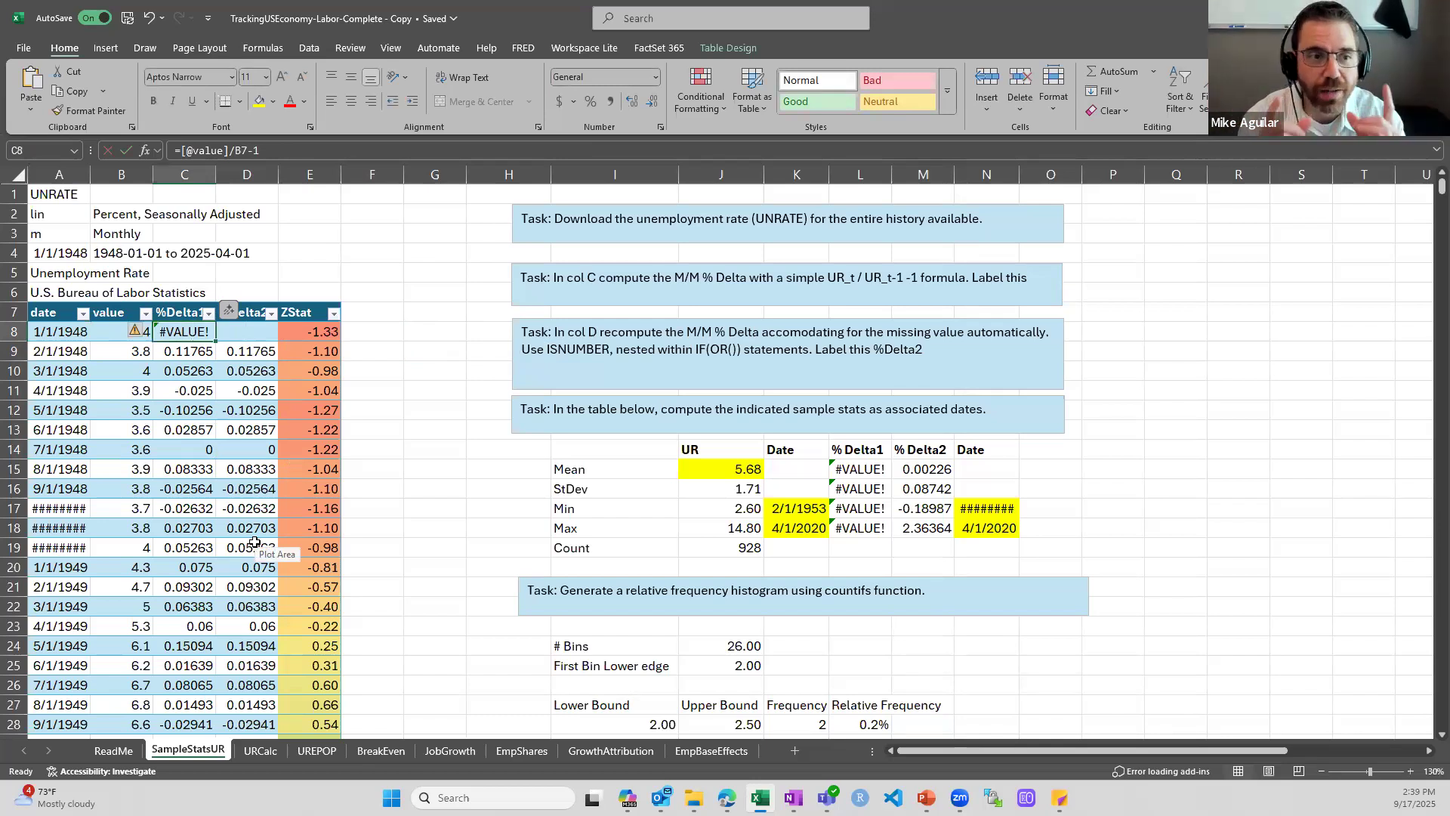
pyautogui.doubleClick(193, 330)
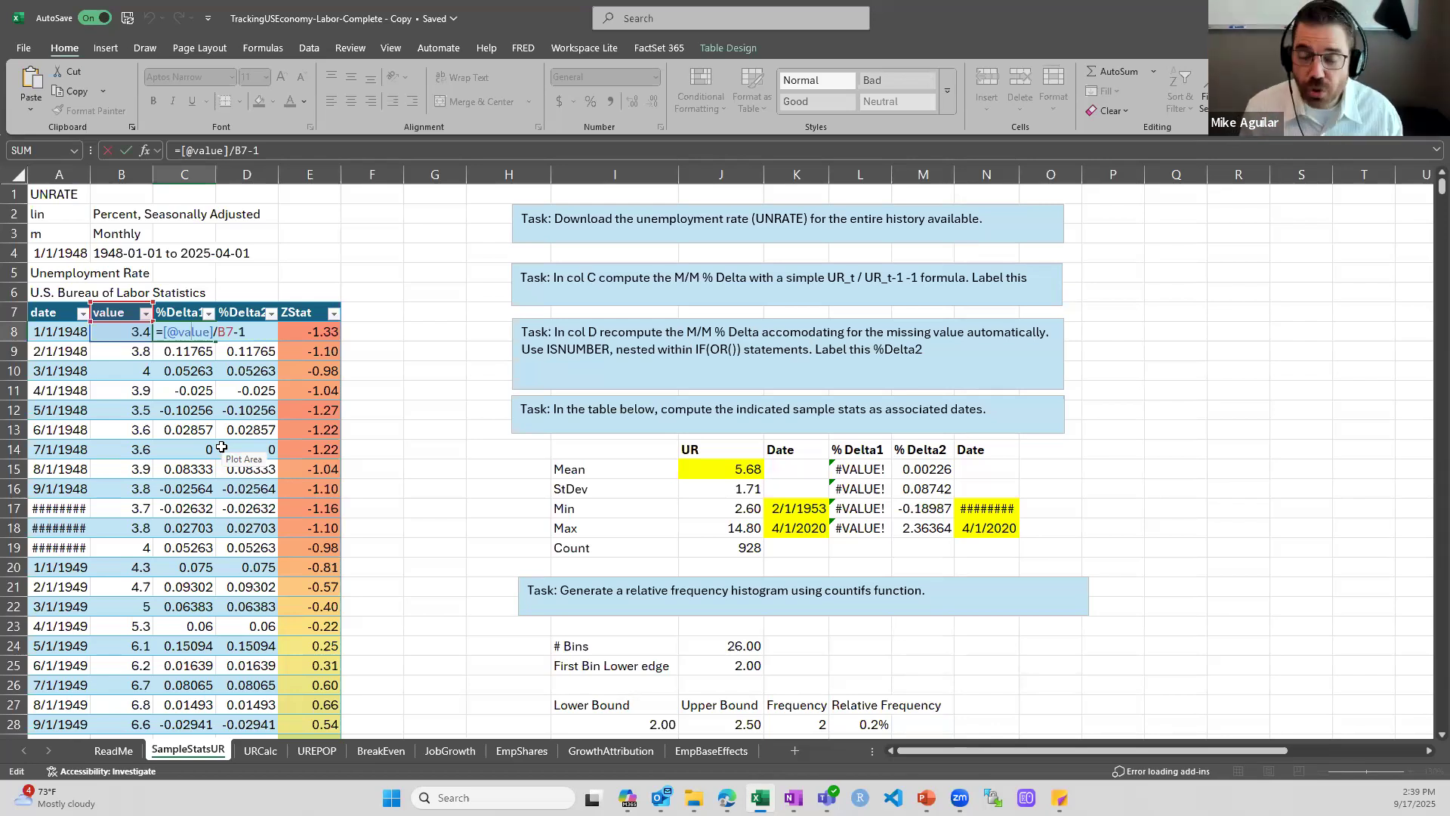
pyautogui.hotkey('ctrl', 'Return')
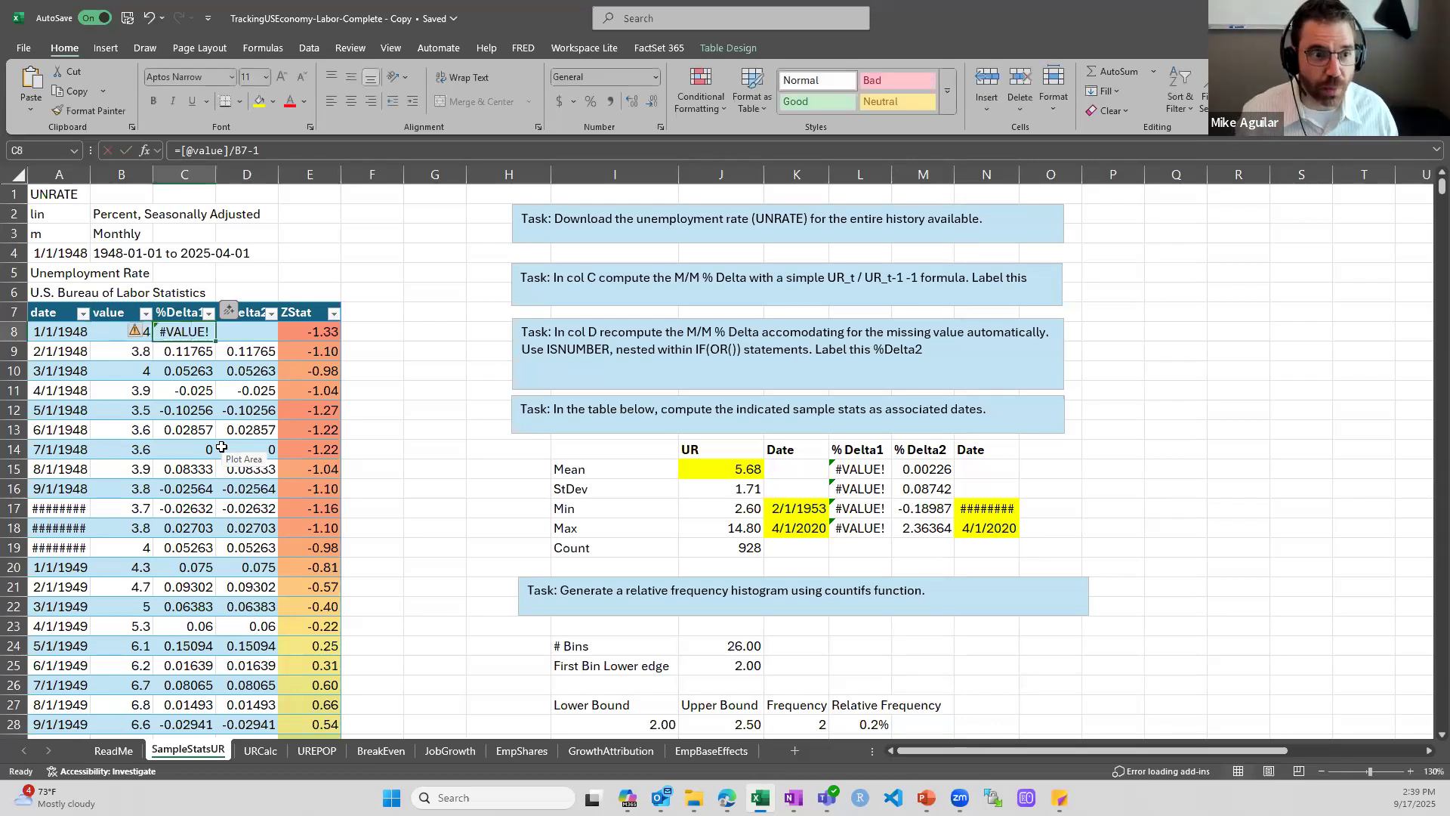
pyautogui.press('Down')
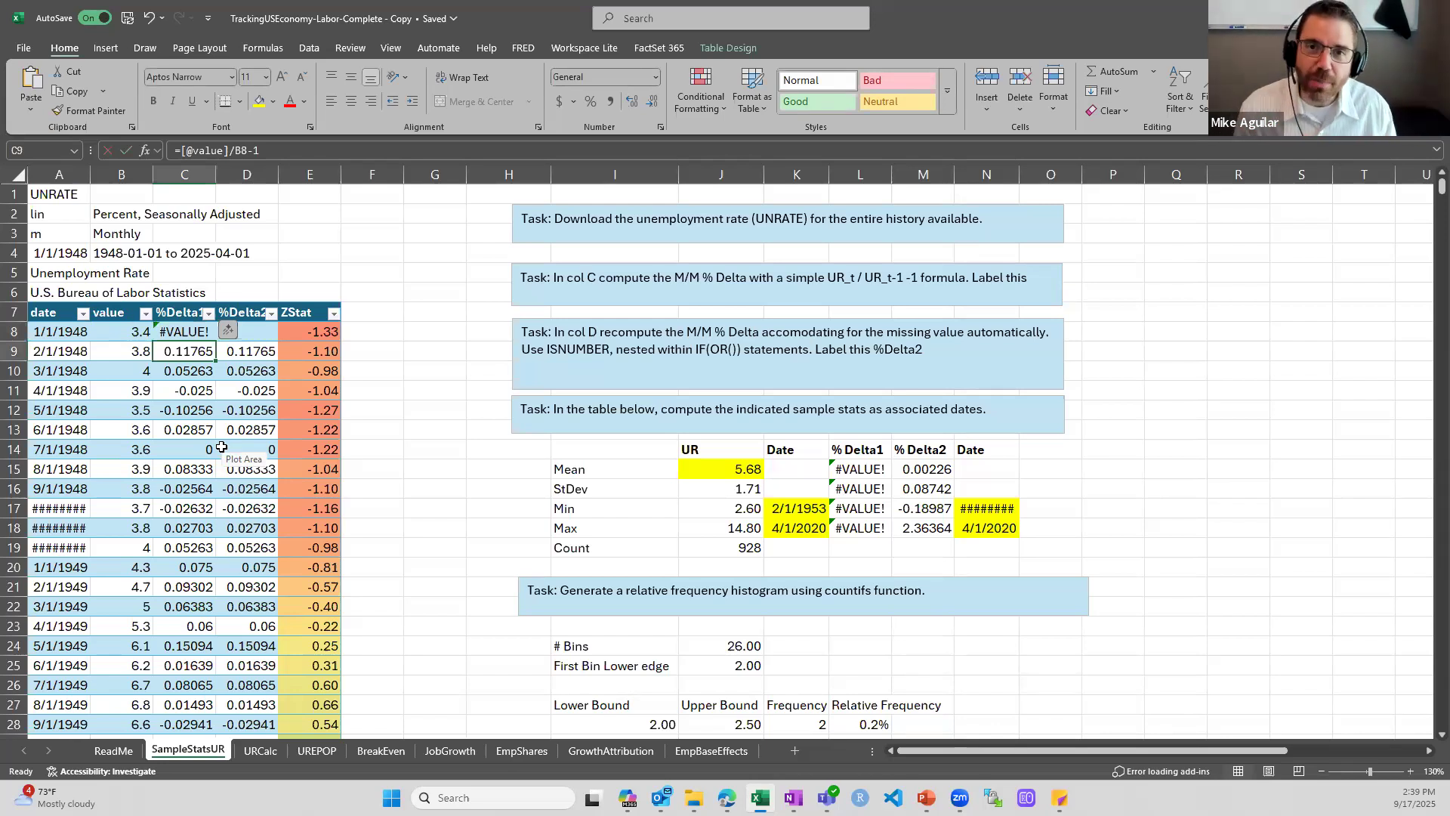
pyautogui.press('Up')
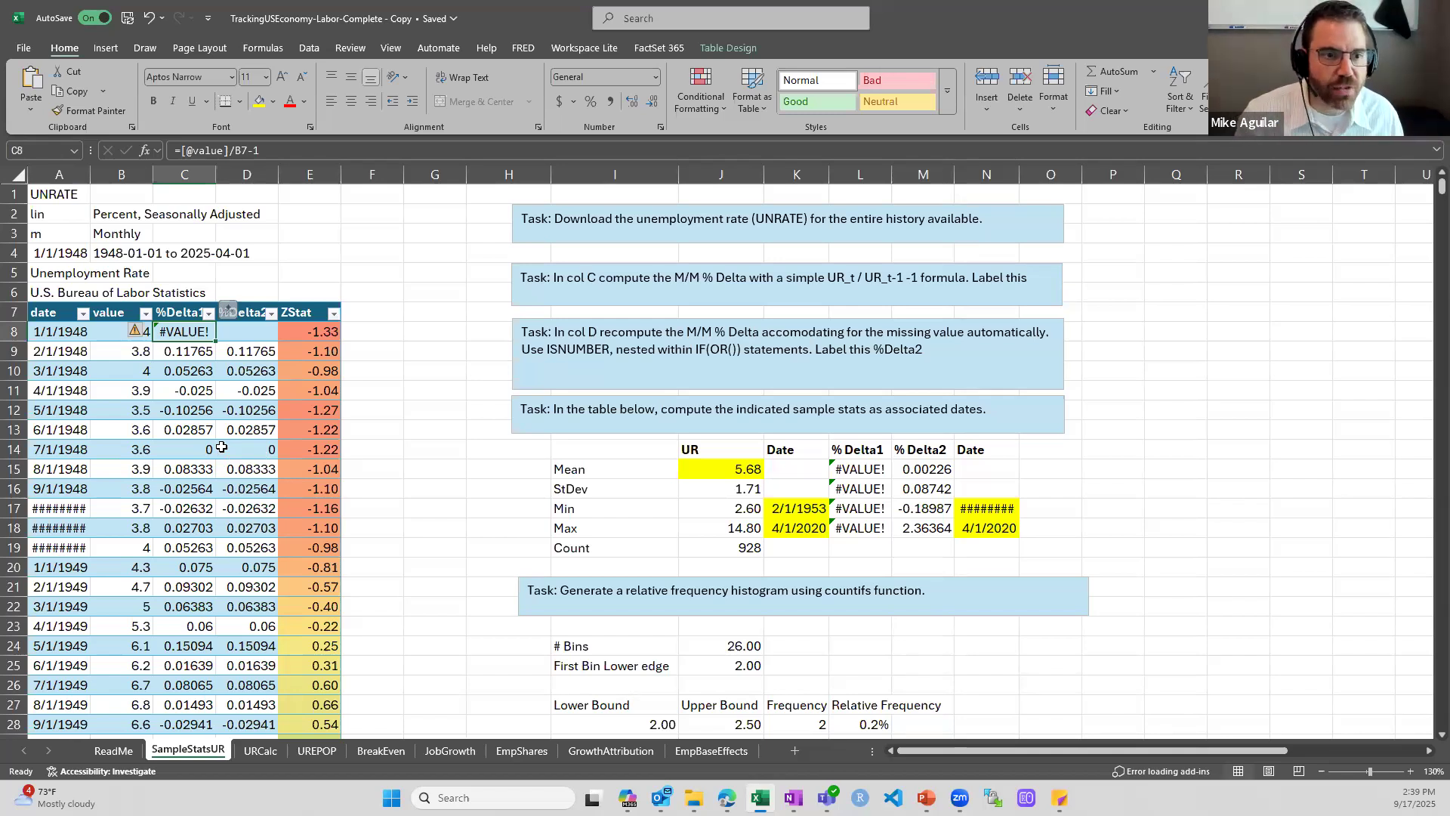
# Inspect the %Delta2 formula in D9 with its ISNUMBER tests nested in IF and OR, comparing it with the %Delta1 column
pyautogui.press('Down')
pyautogui.press('Right')
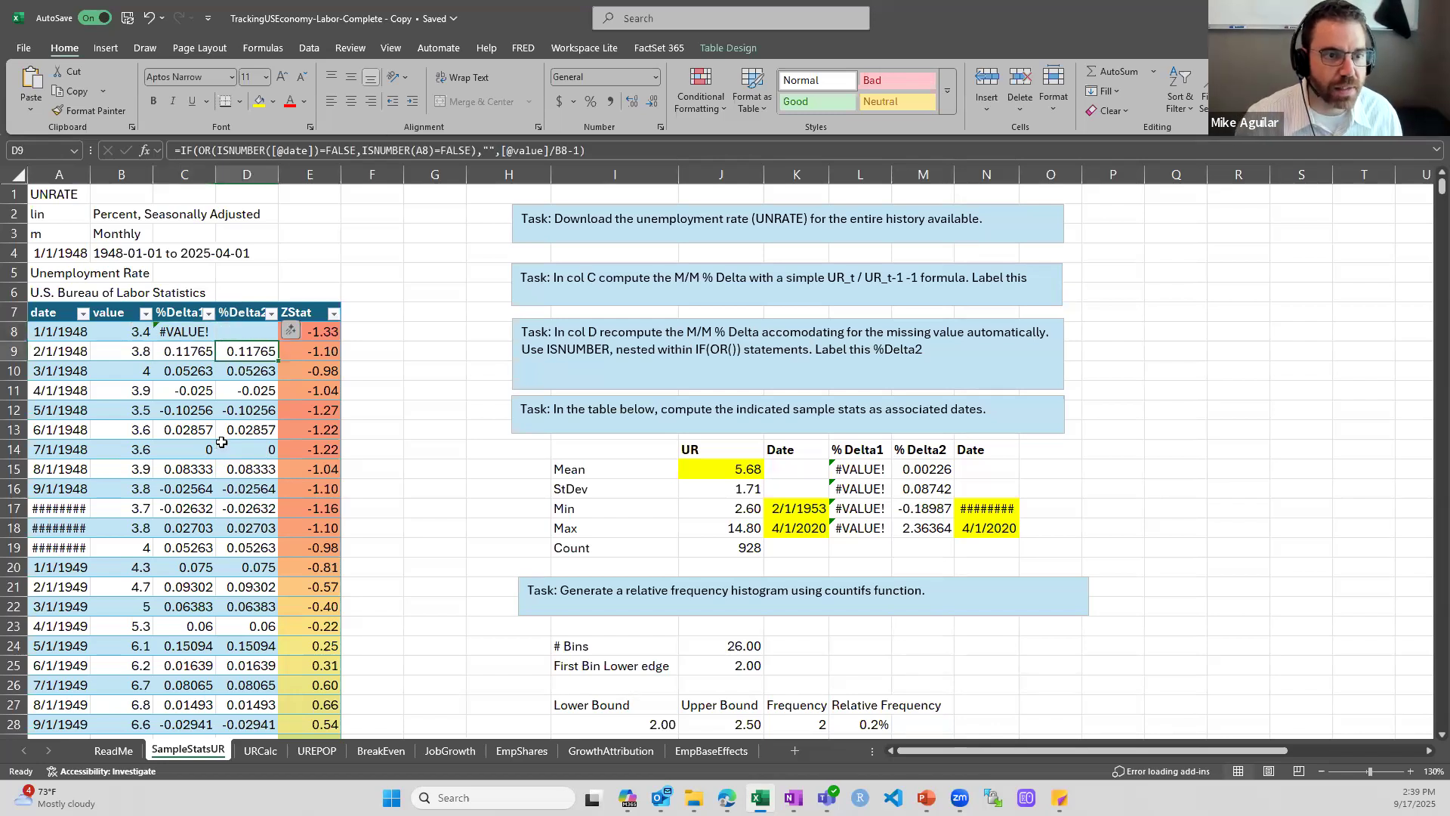
pyautogui.doubleClick(253, 352)
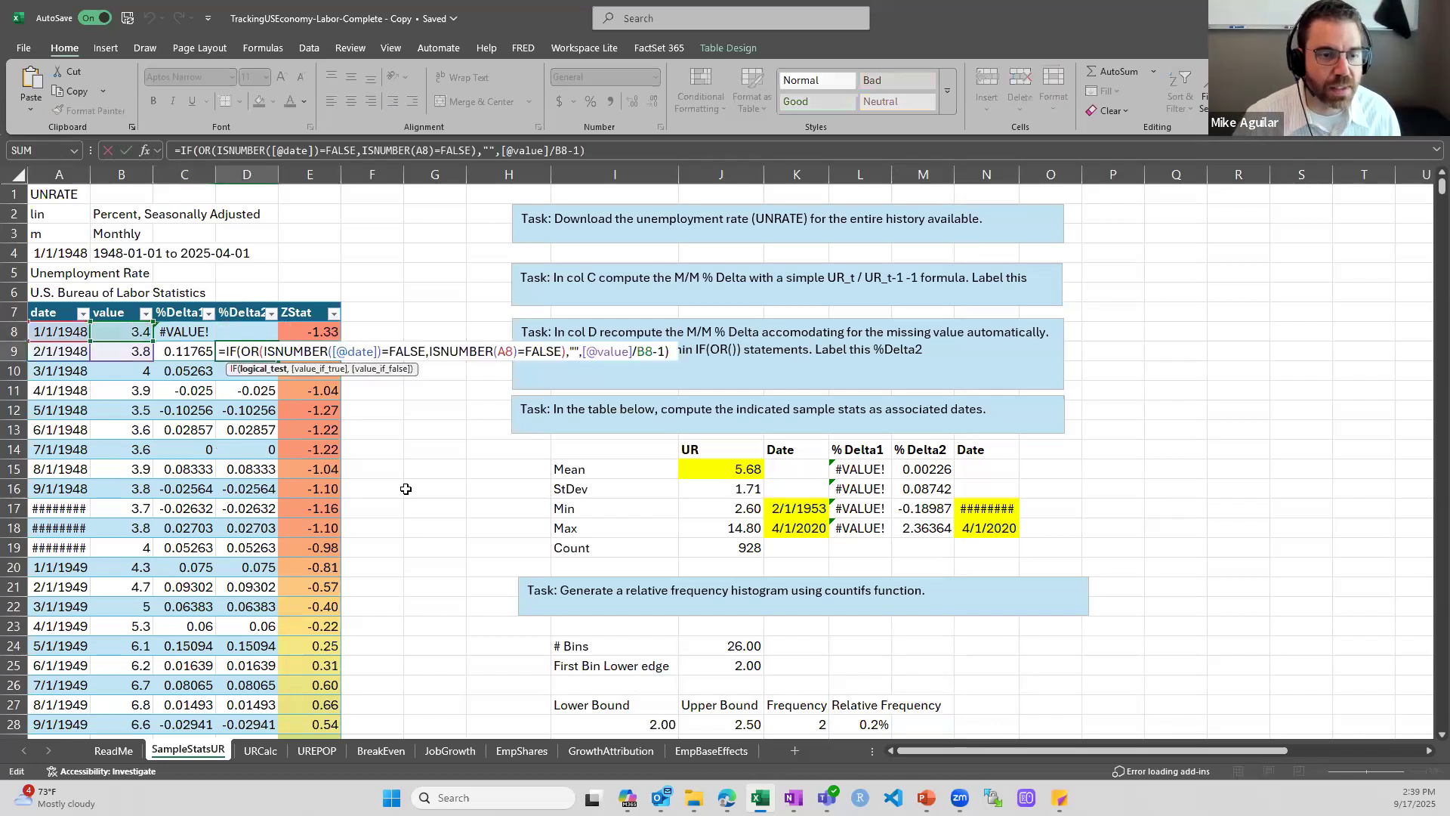
pyautogui.press('Escape')
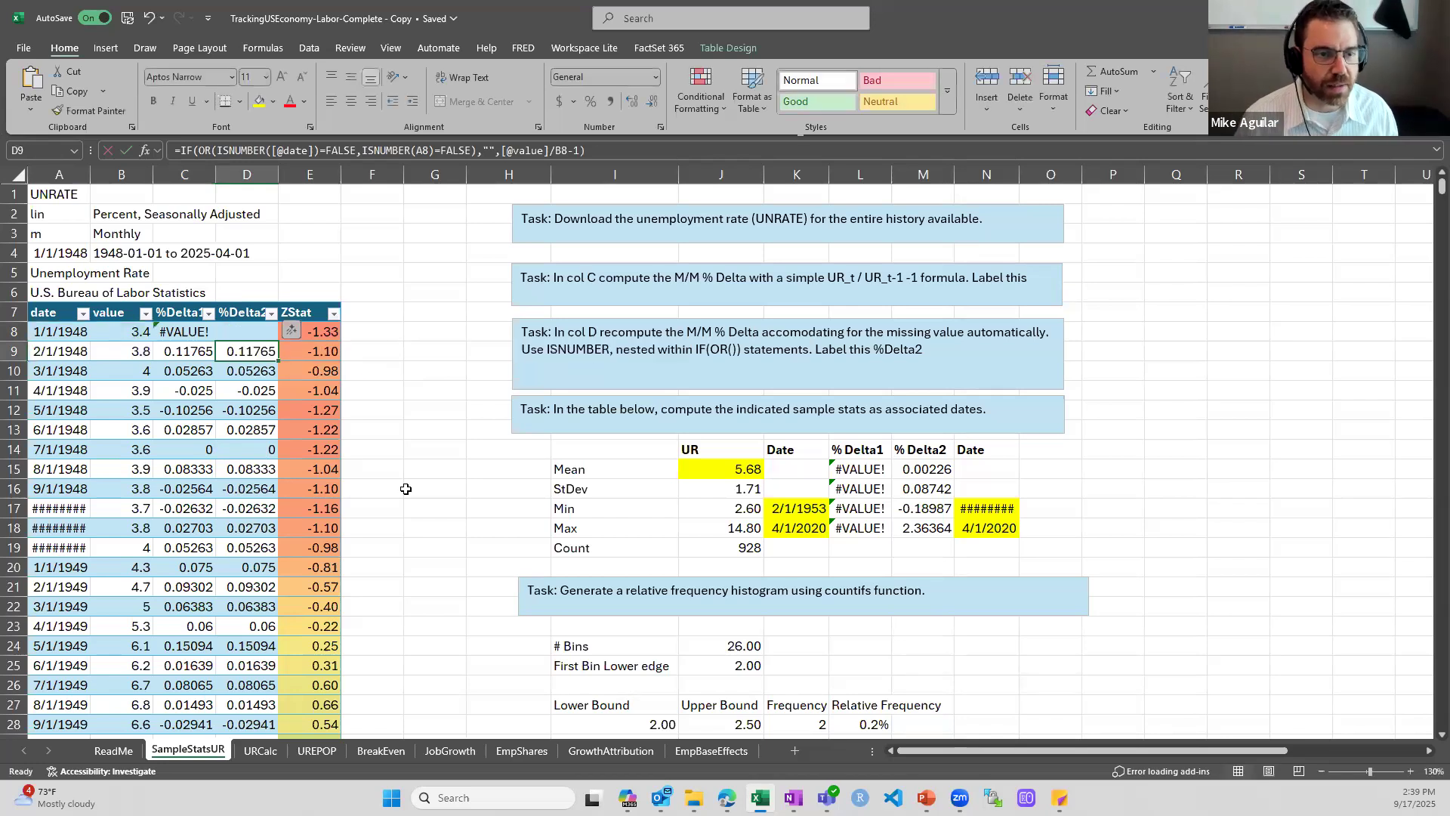
pyautogui.scroll(5, 432, 500)
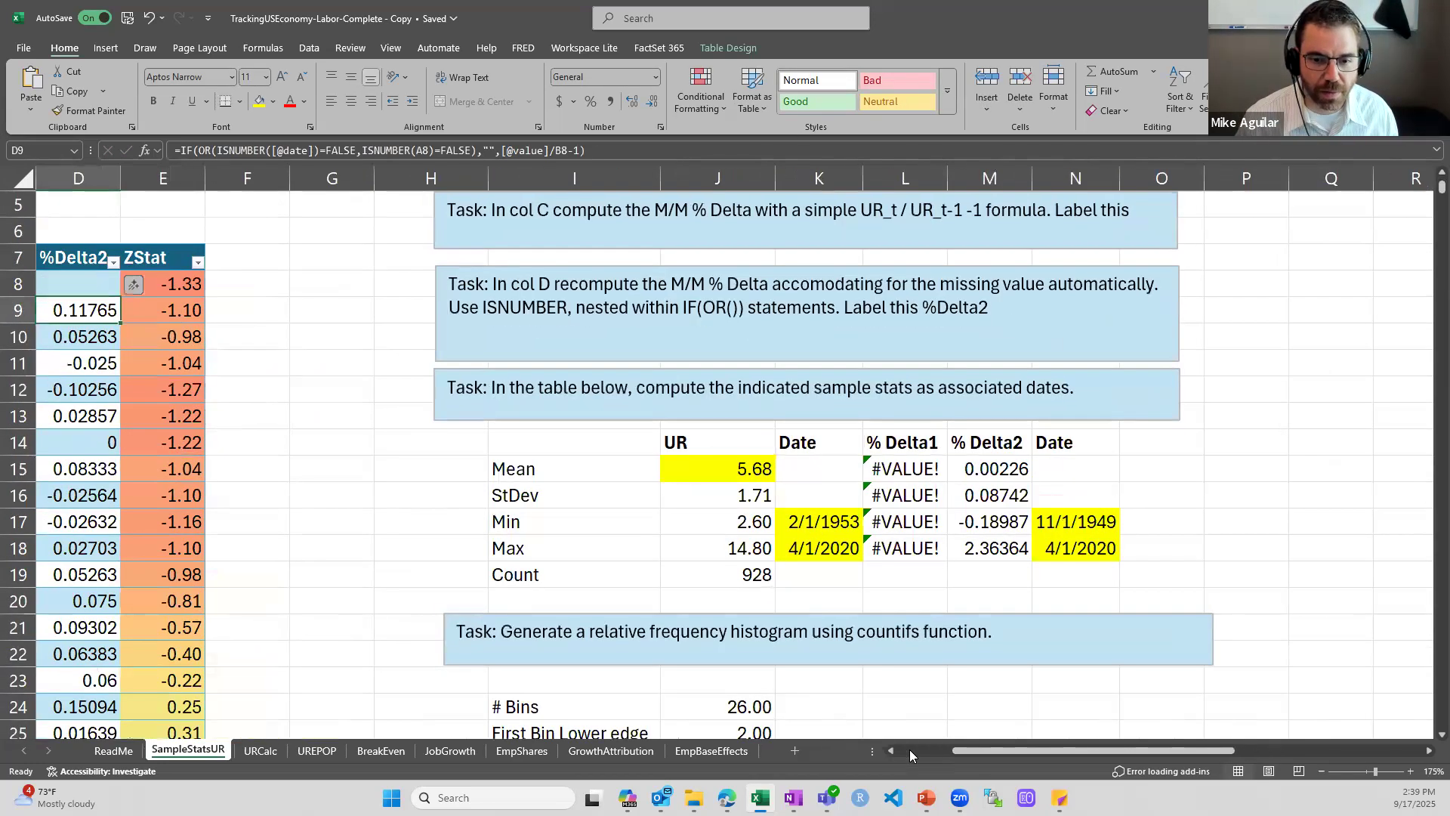
pyautogui.click(910, 749)
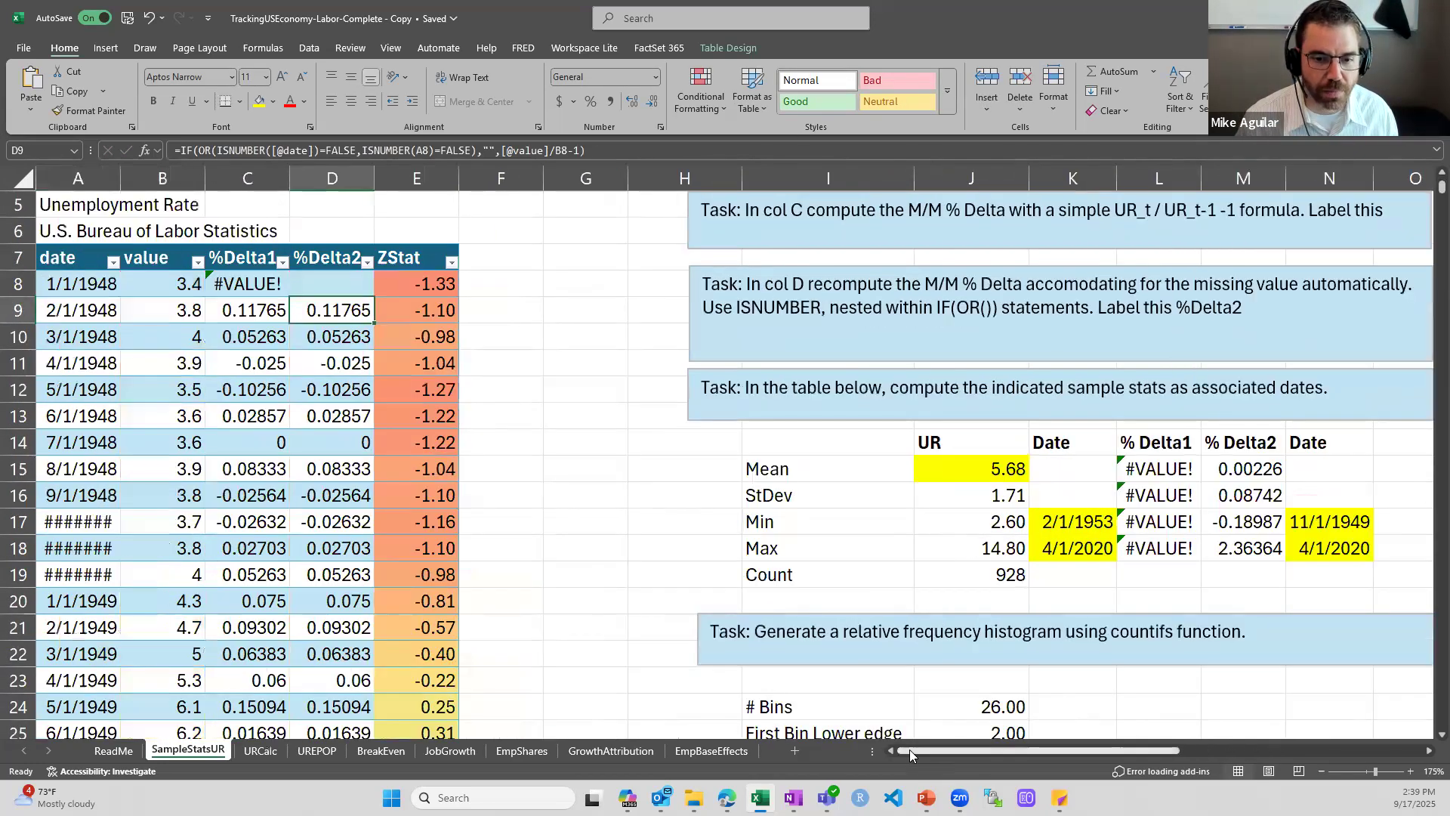
pyautogui.doubleClick(354, 313)
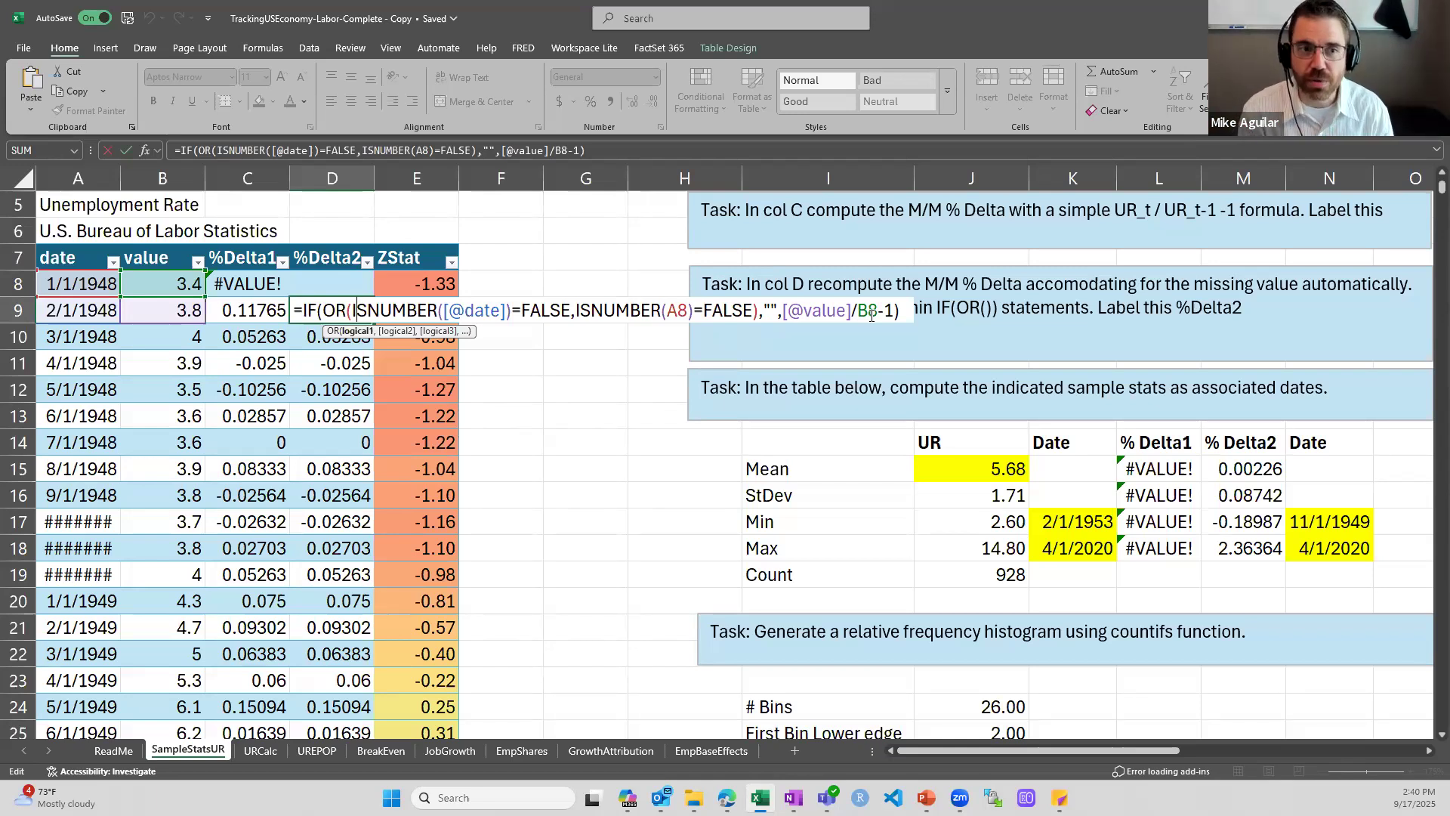
pyautogui.hotkey('ctrl', 'Return')
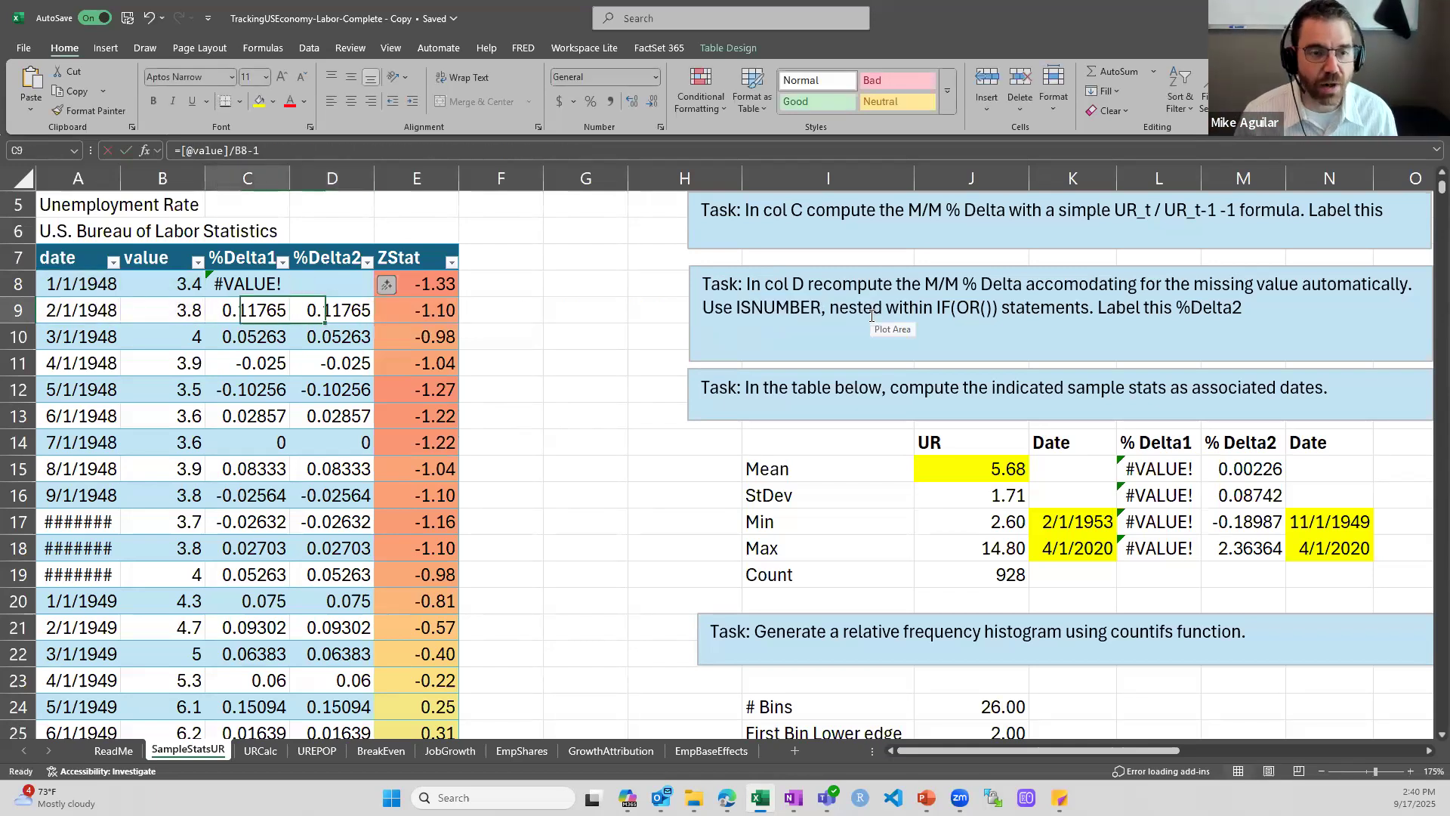
pyautogui.press('Up')
pyautogui.press('Down')
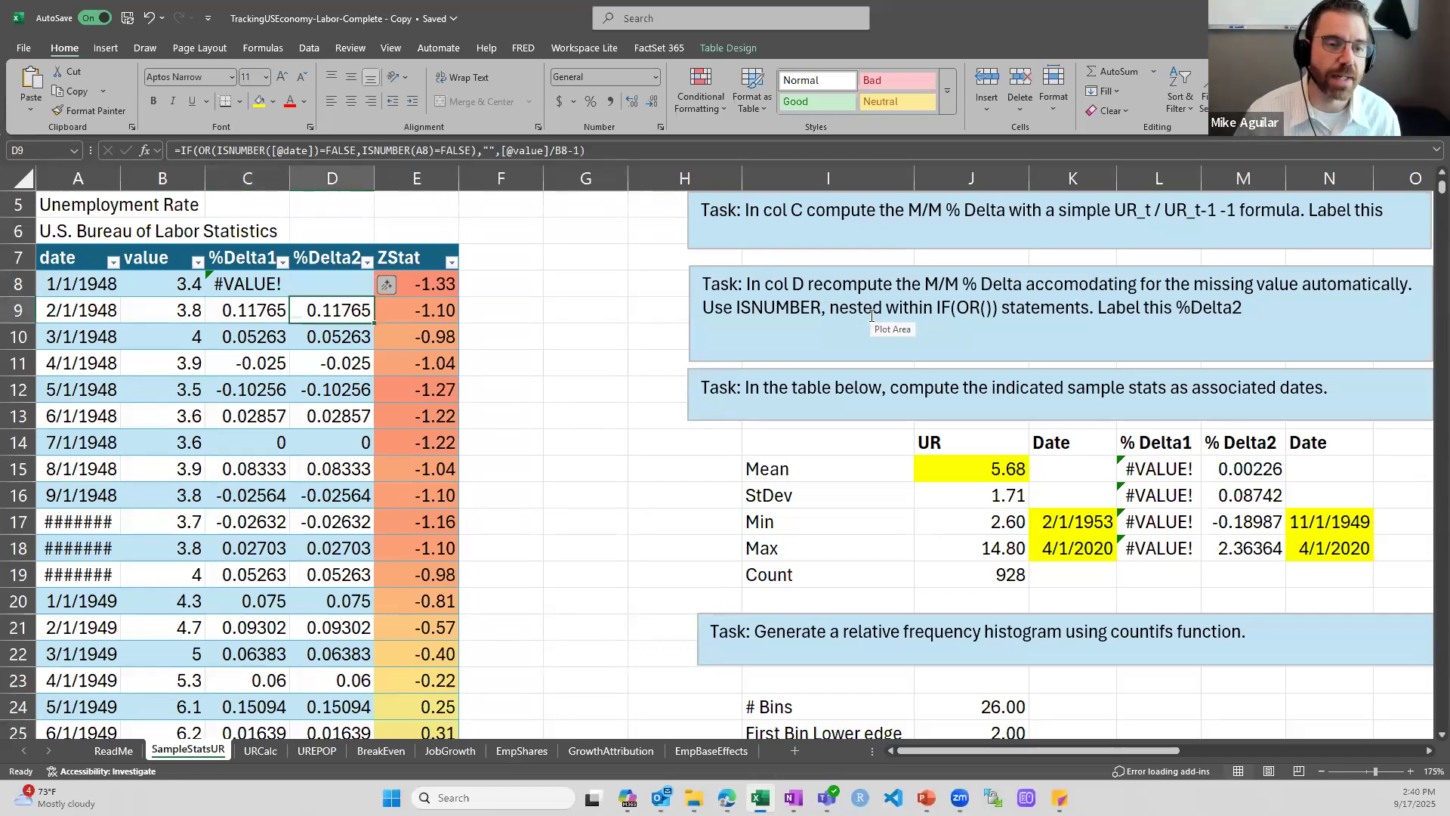
pyautogui.doubleClick(338, 315)
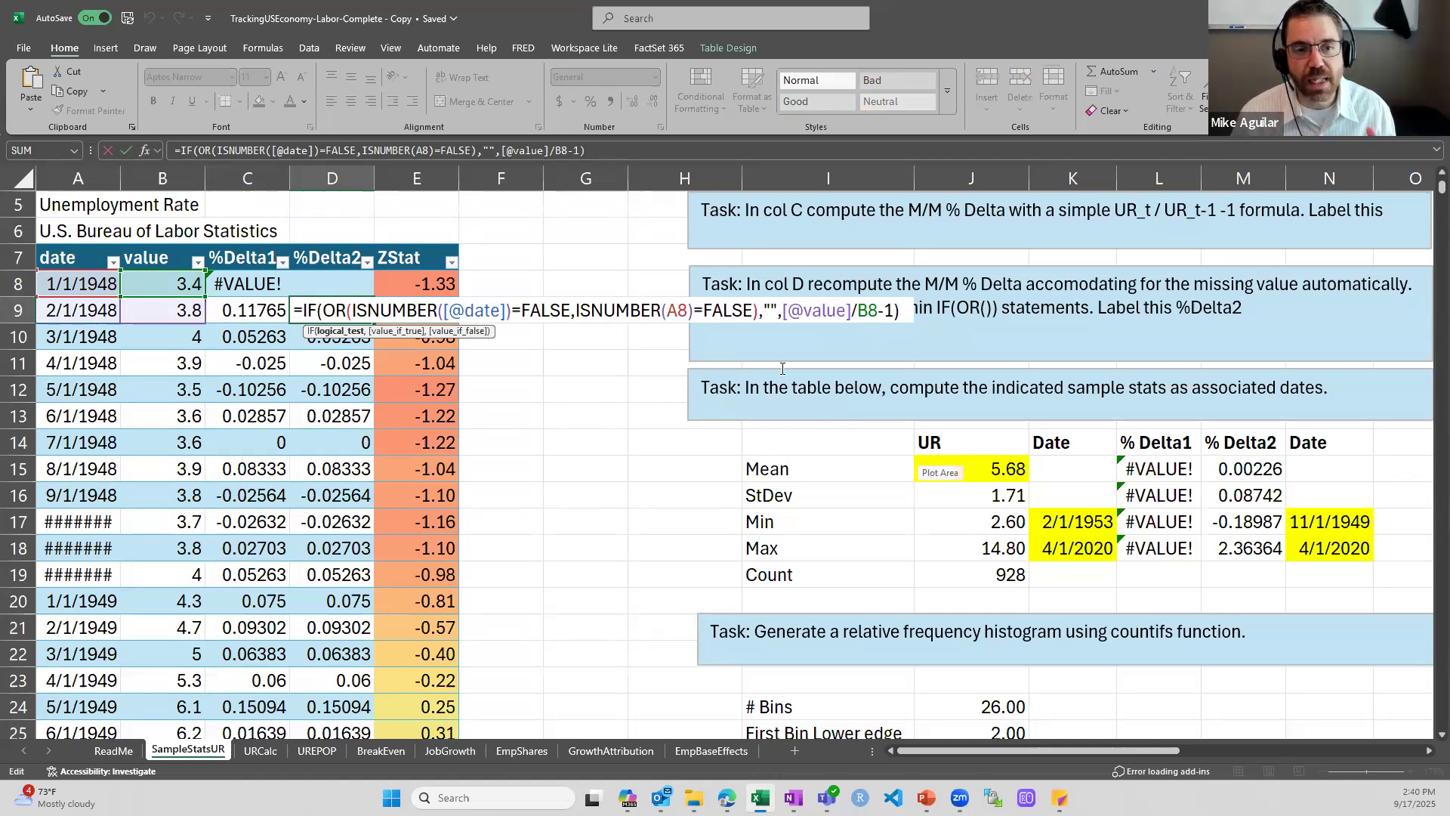
# Inspect the blank-text and month-over-month ratio arguments of the IF formula in D9
pyautogui.click(771, 310)
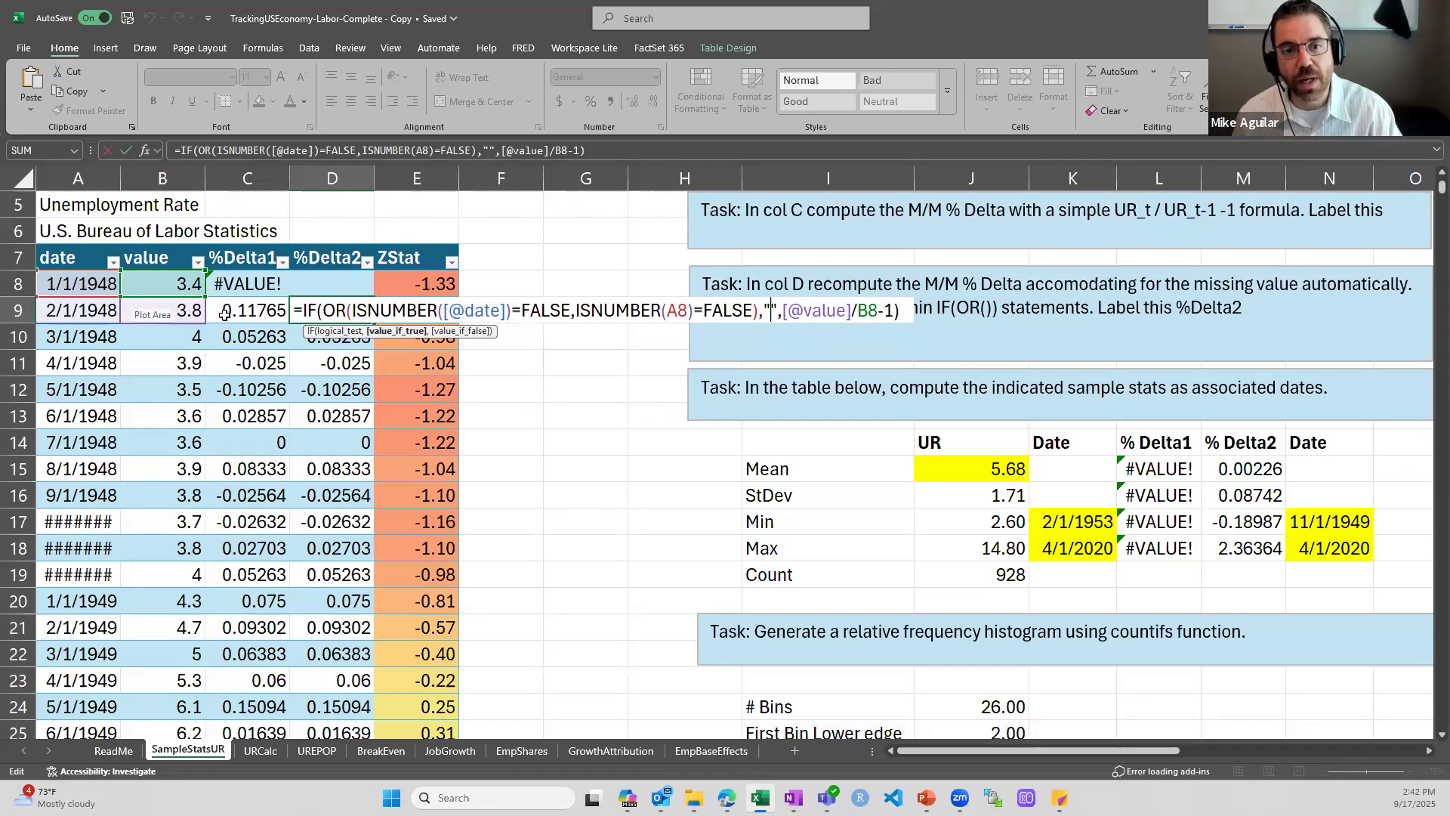
pyautogui.click(827, 312)
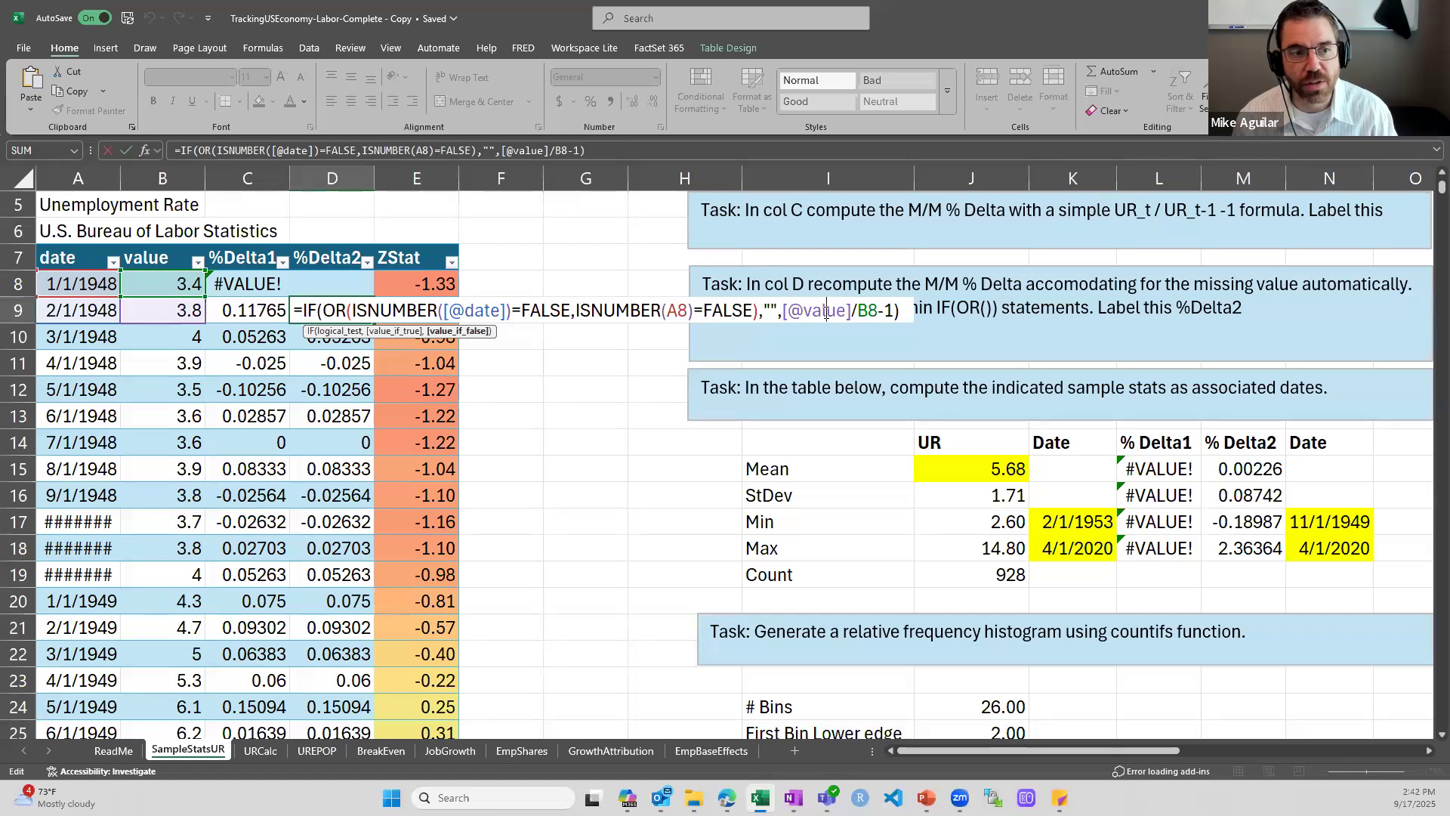
pyautogui.press('Return')
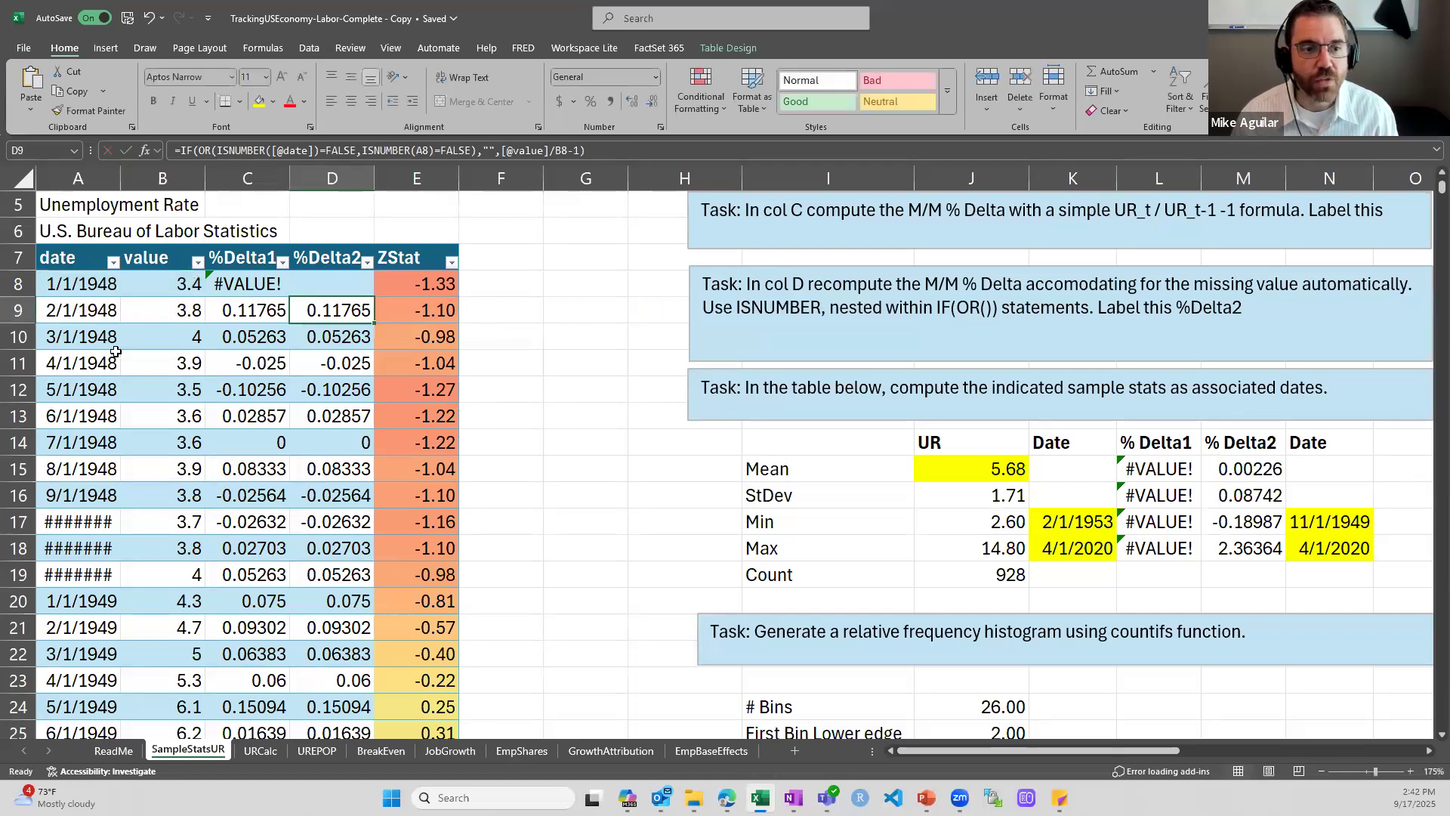
# Inspect the %Delta2 formulas in D10 and in D8, the first data row
pyautogui.doubleClick(352, 337)
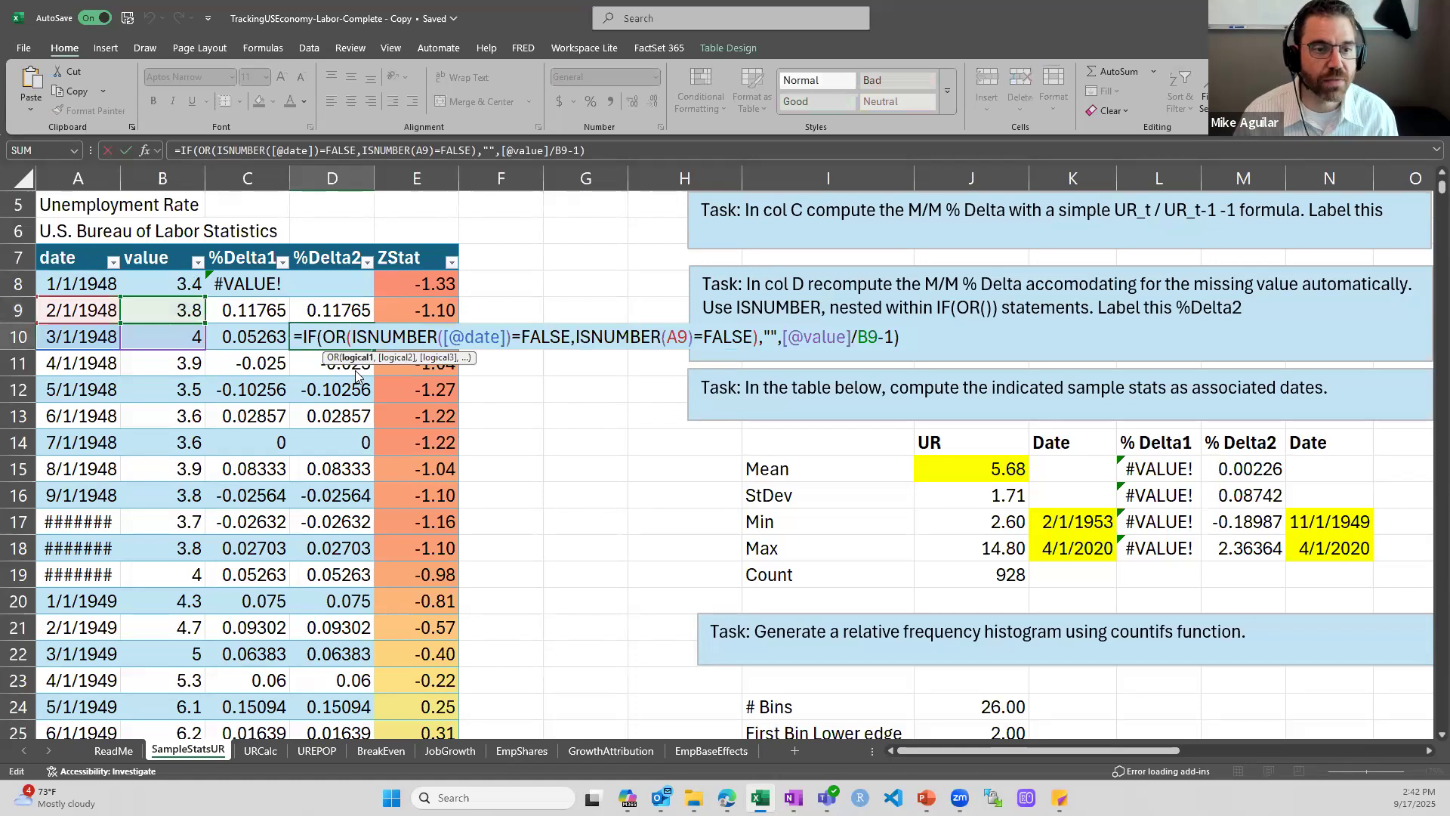
pyautogui.press('Escape')
pyautogui.doubleClick(327, 285)
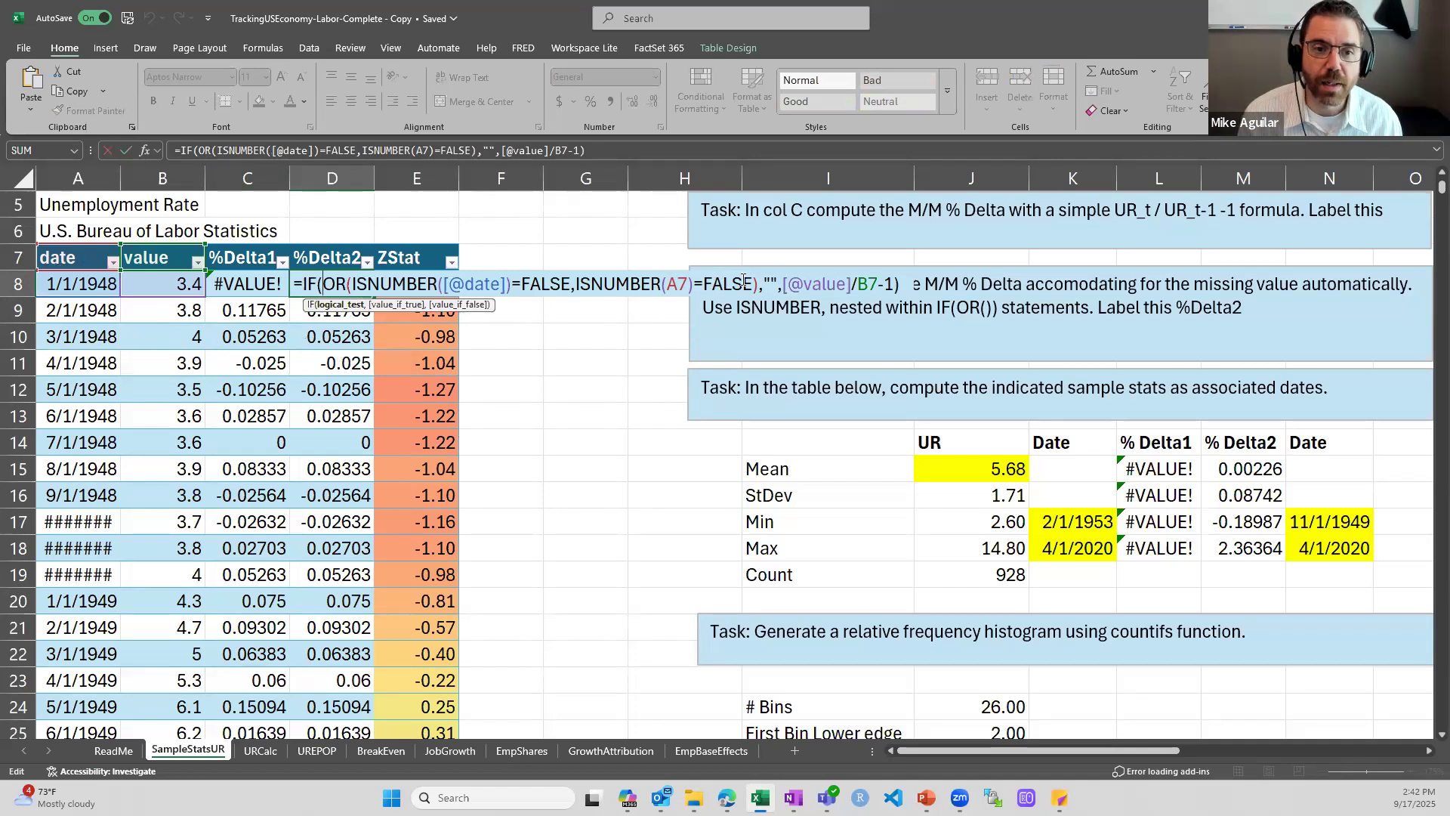
pyautogui.press('Escape')
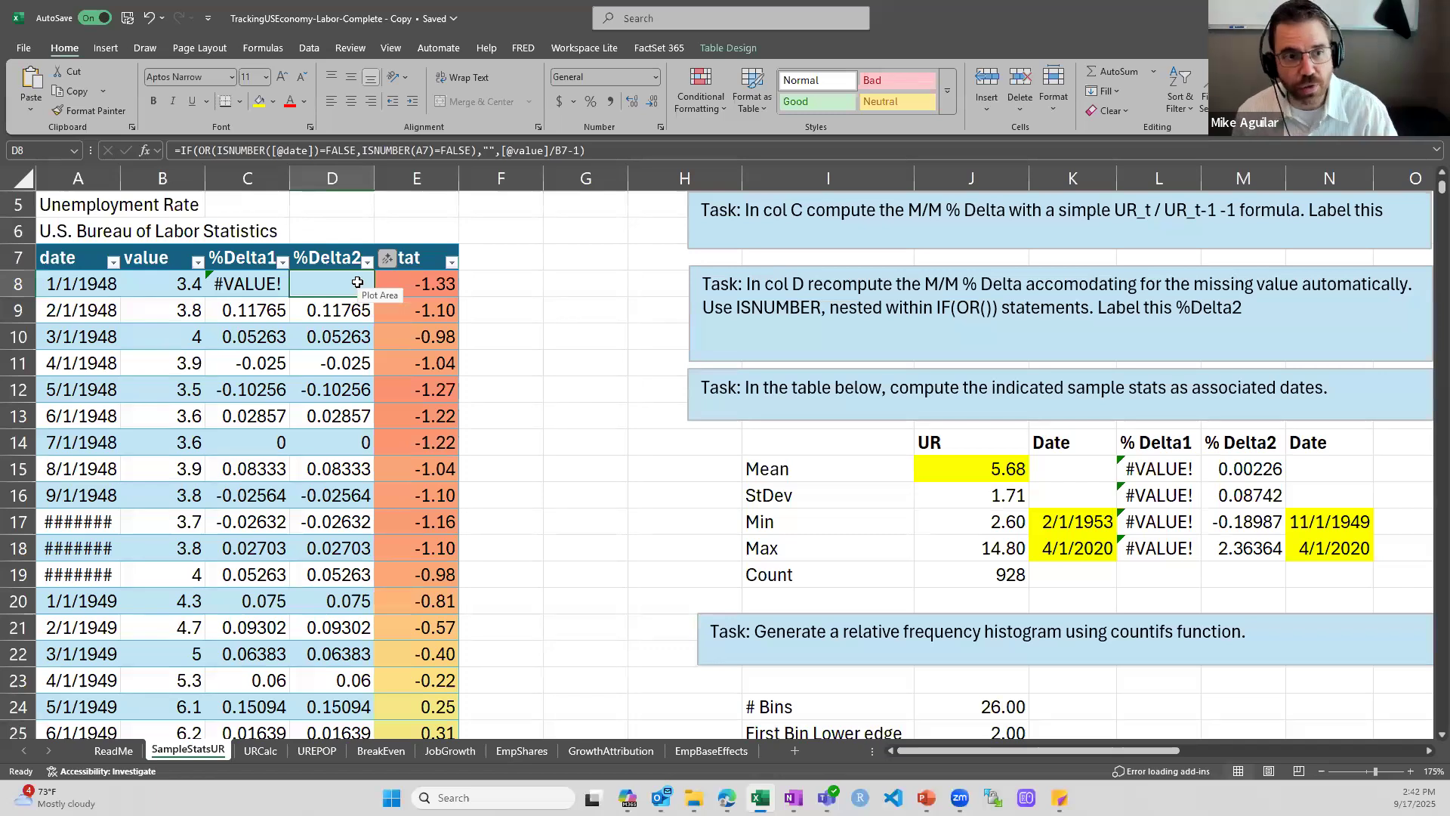
# Clear the 3/1/1948 date in A10 to test how the %Delta2 formula in D10 handles a missing date
pyautogui.press('Down')
pyautogui.press('Down')
pyautogui.press('Left')
pyautogui.press('Left')
pyautogui.press('Left')
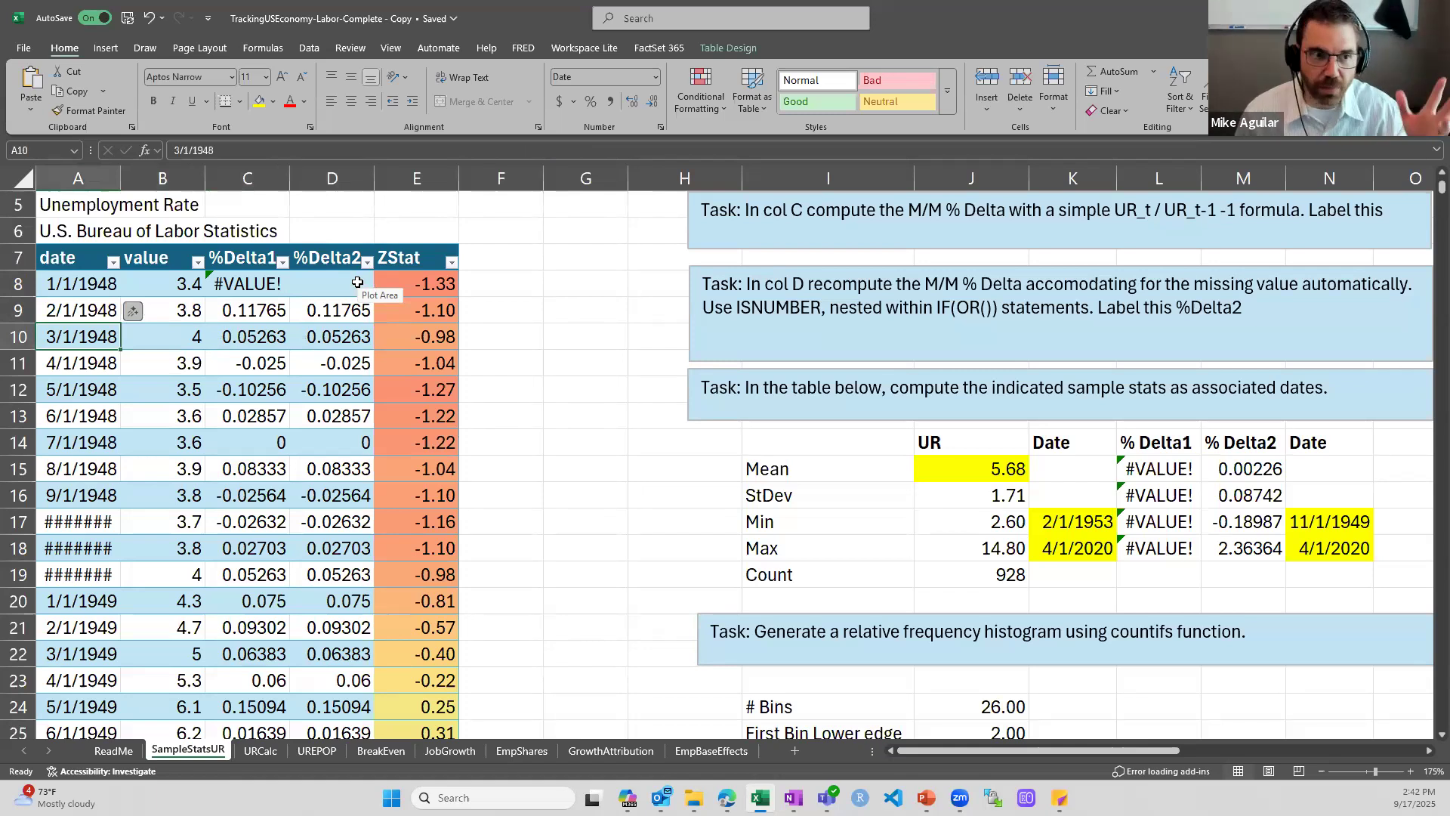
pyautogui.press('BackSpace')
pyautogui.press('Return')
pyautogui.press('Up')
pyautogui.press('Right')
pyautogui.press('Right')
pyautogui.press('Right')
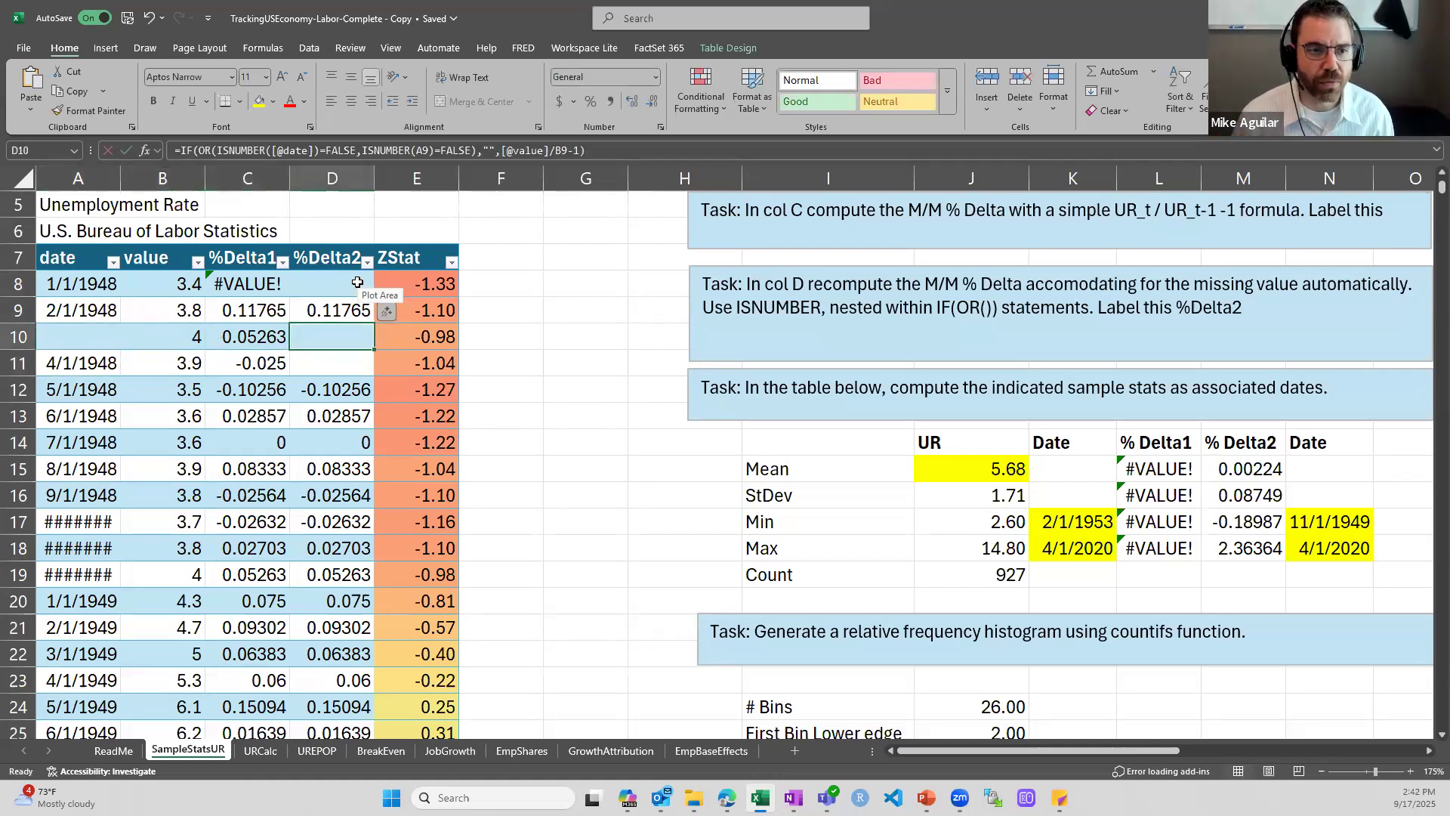
# Inspect the %Delta2 formulas in D10 and D11, which test the emptied date cell A10
pyautogui.doubleClick(348, 338)
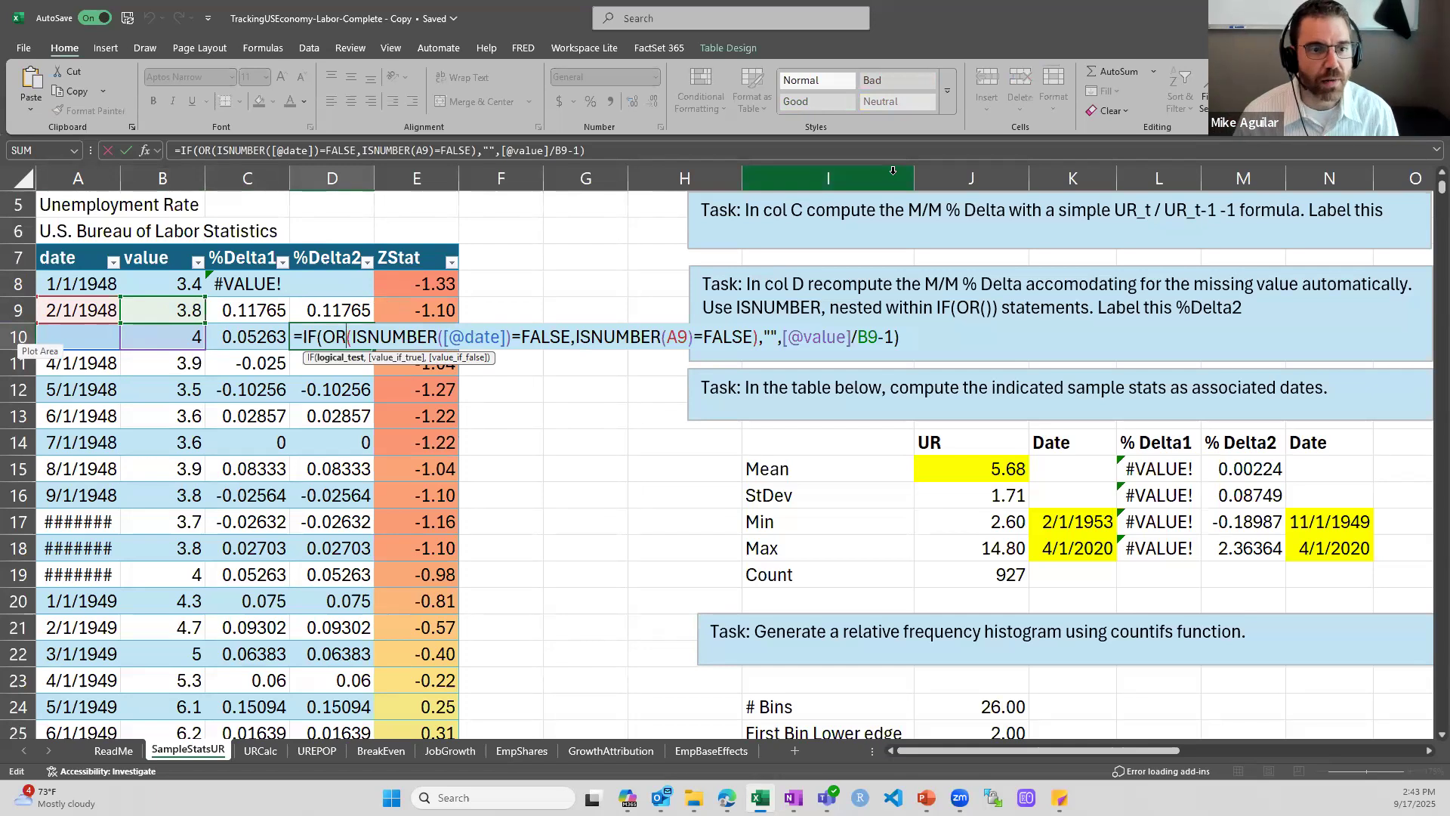
pyautogui.press('Return')
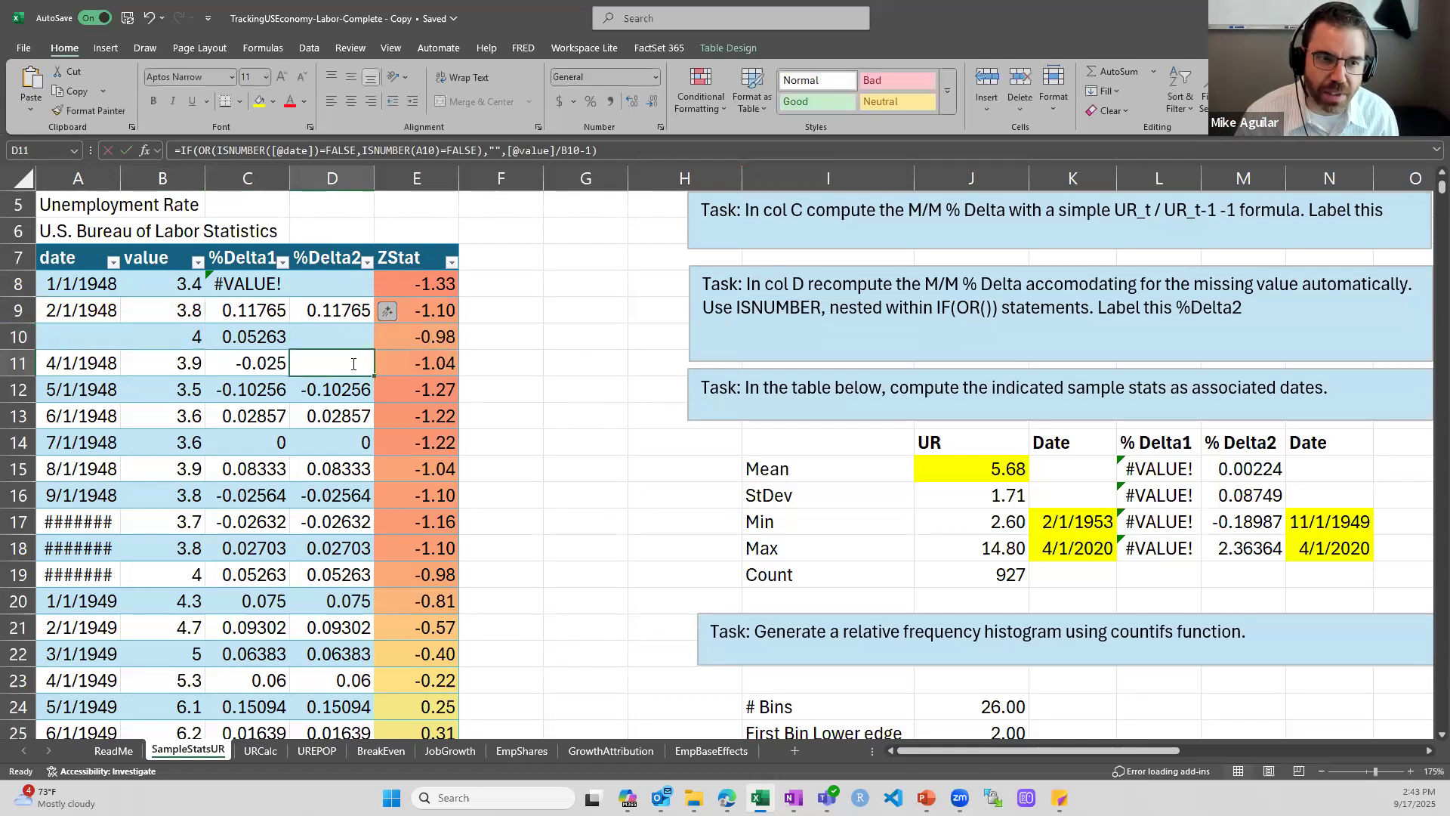
pyautogui.doubleClick(354, 364)
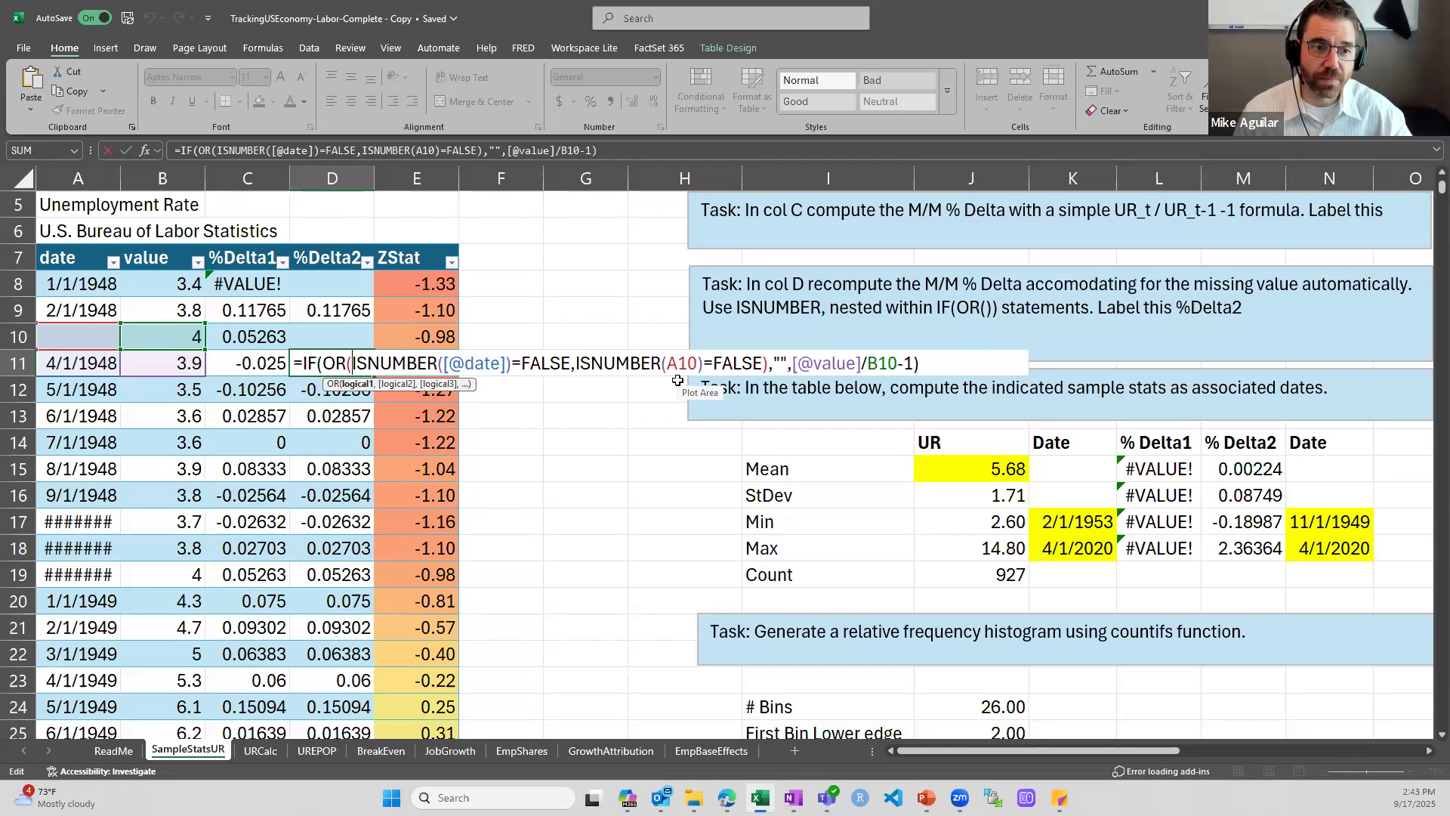
pyautogui.press('Escape')
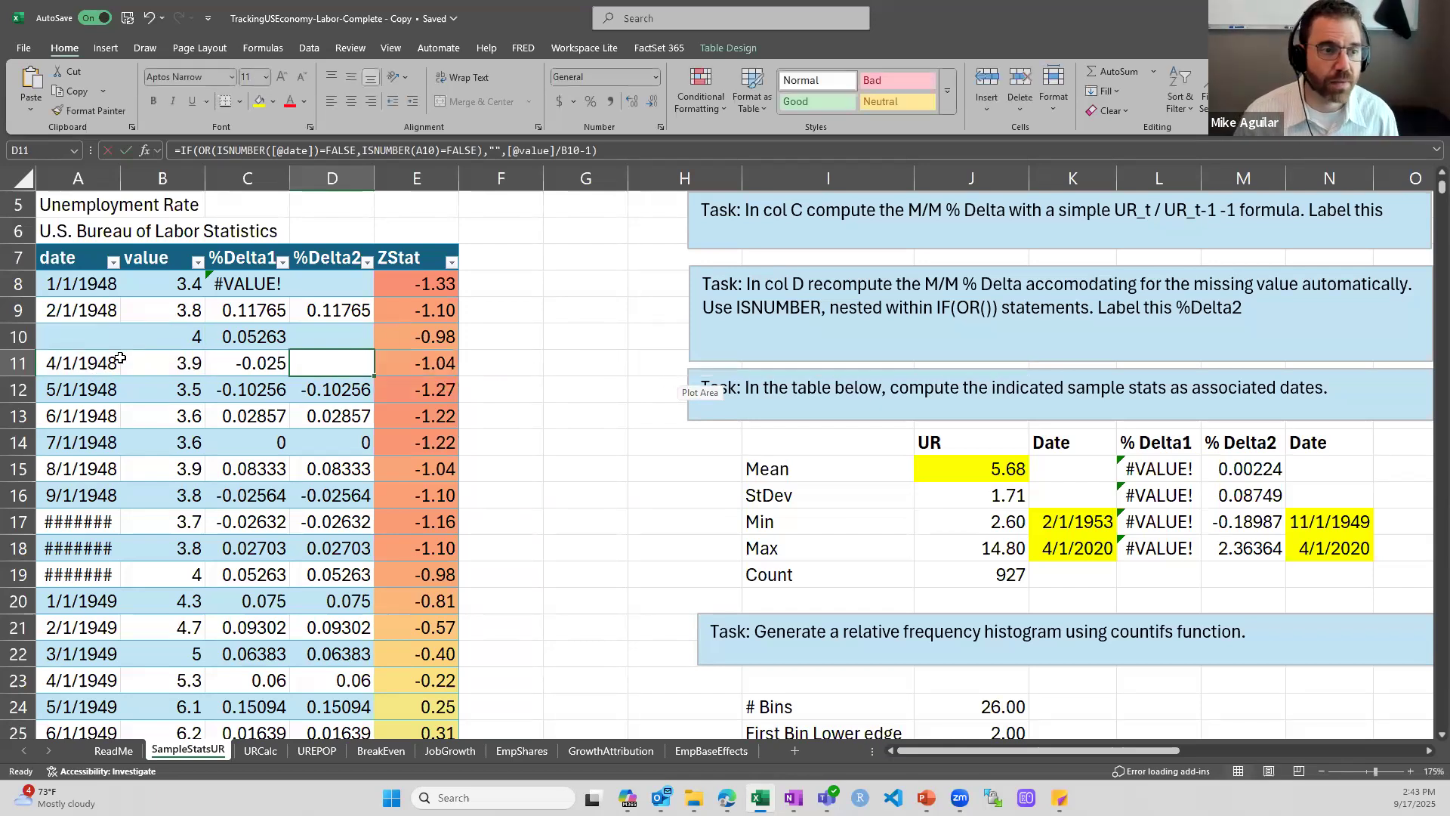
# Restore the 3/1/1948 date in A10 by extending the date series from A8:A9
pyautogui.click(75, 315)
pyautogui.moveTo(93, 285); pyautogui.dragTo(115, 344)
pyautogui.click(337, 353)
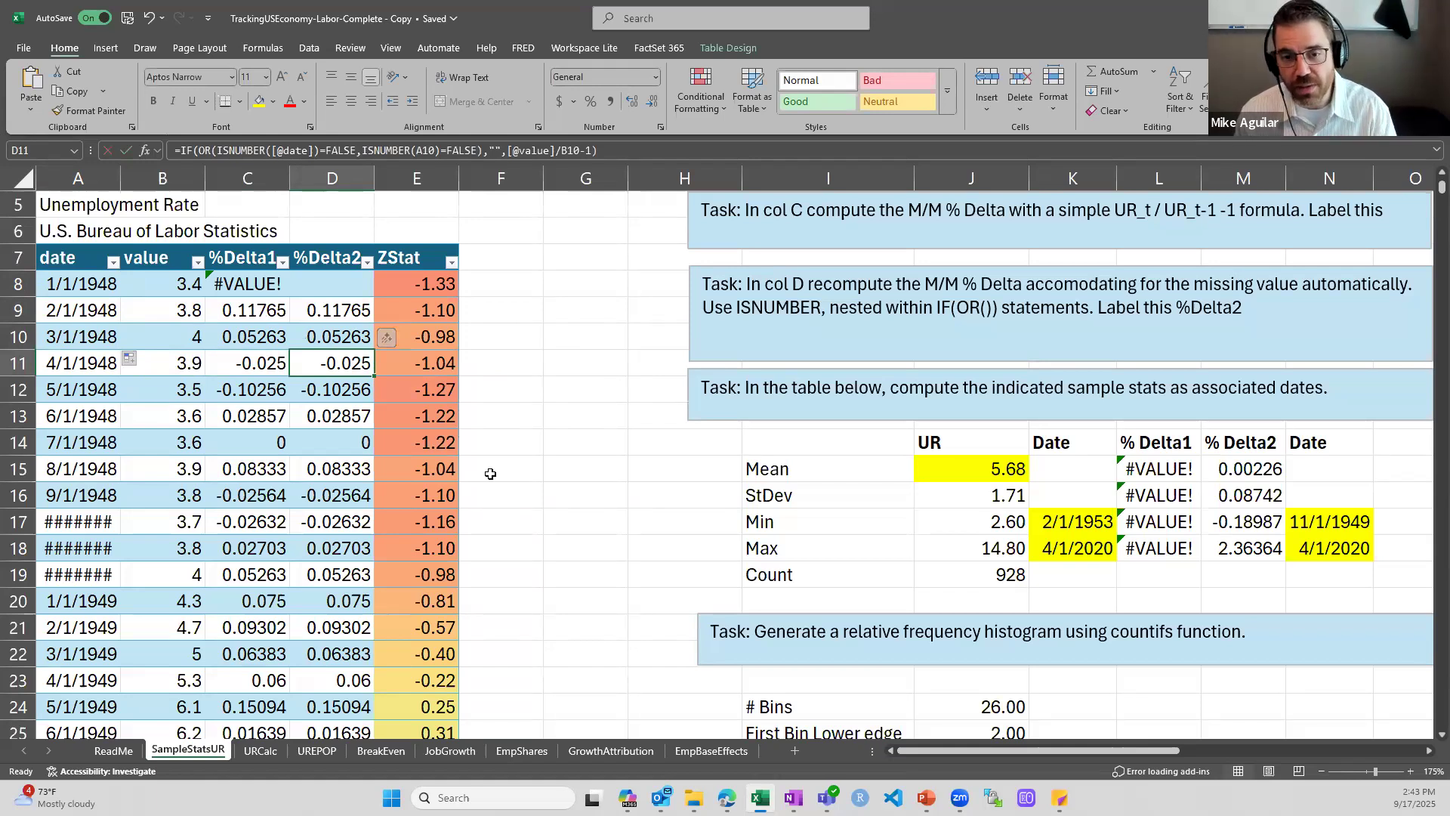
# Review the sample statistics labels from Mean to Count and inspect the AVERAGE formula for UR in J15
pyautogui.click(827, 469)
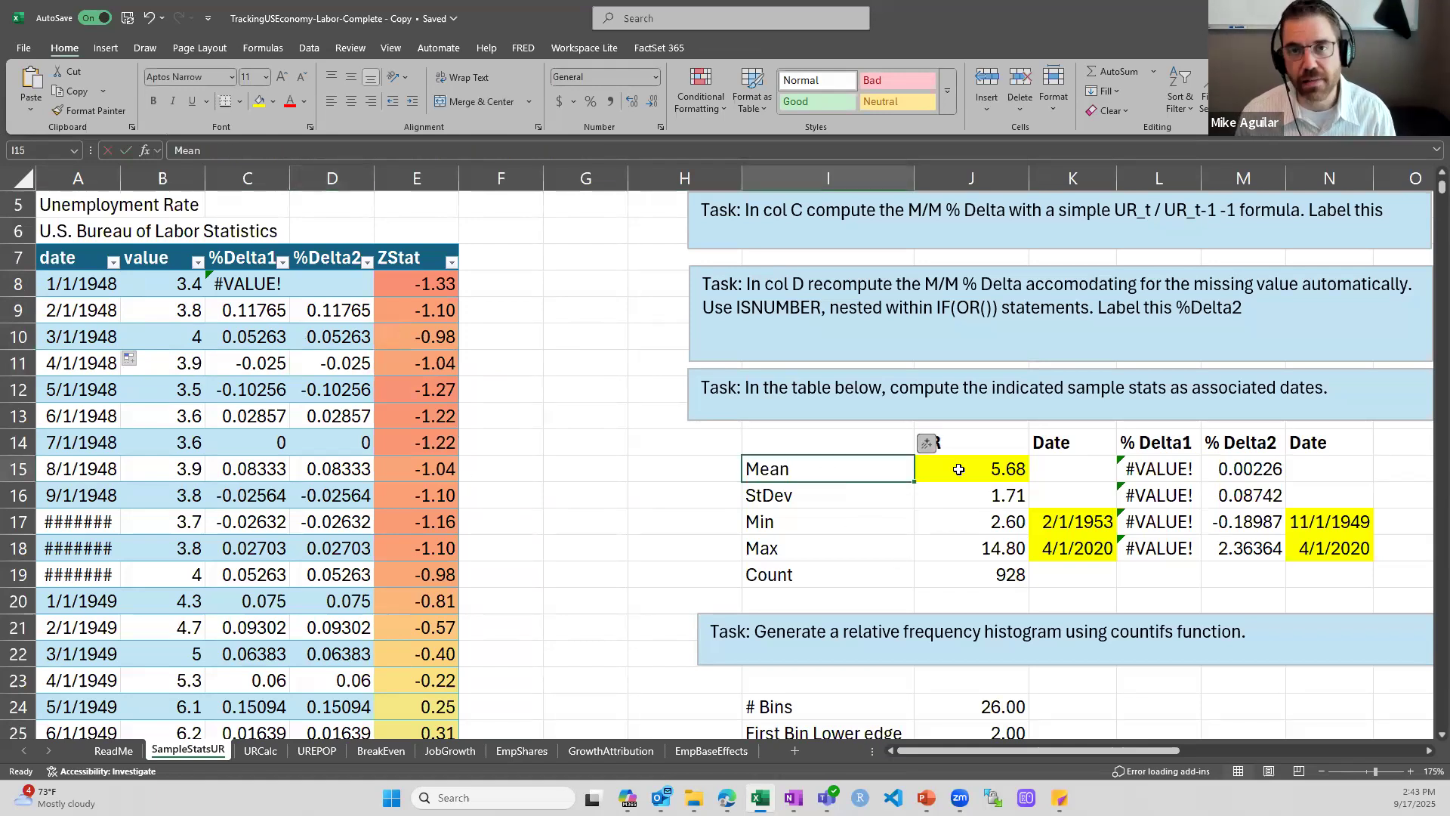
pyautogui.press('Down')
pyautogui.press('Down')
pyautogui.press('Down')
pyautogui.press('Down')
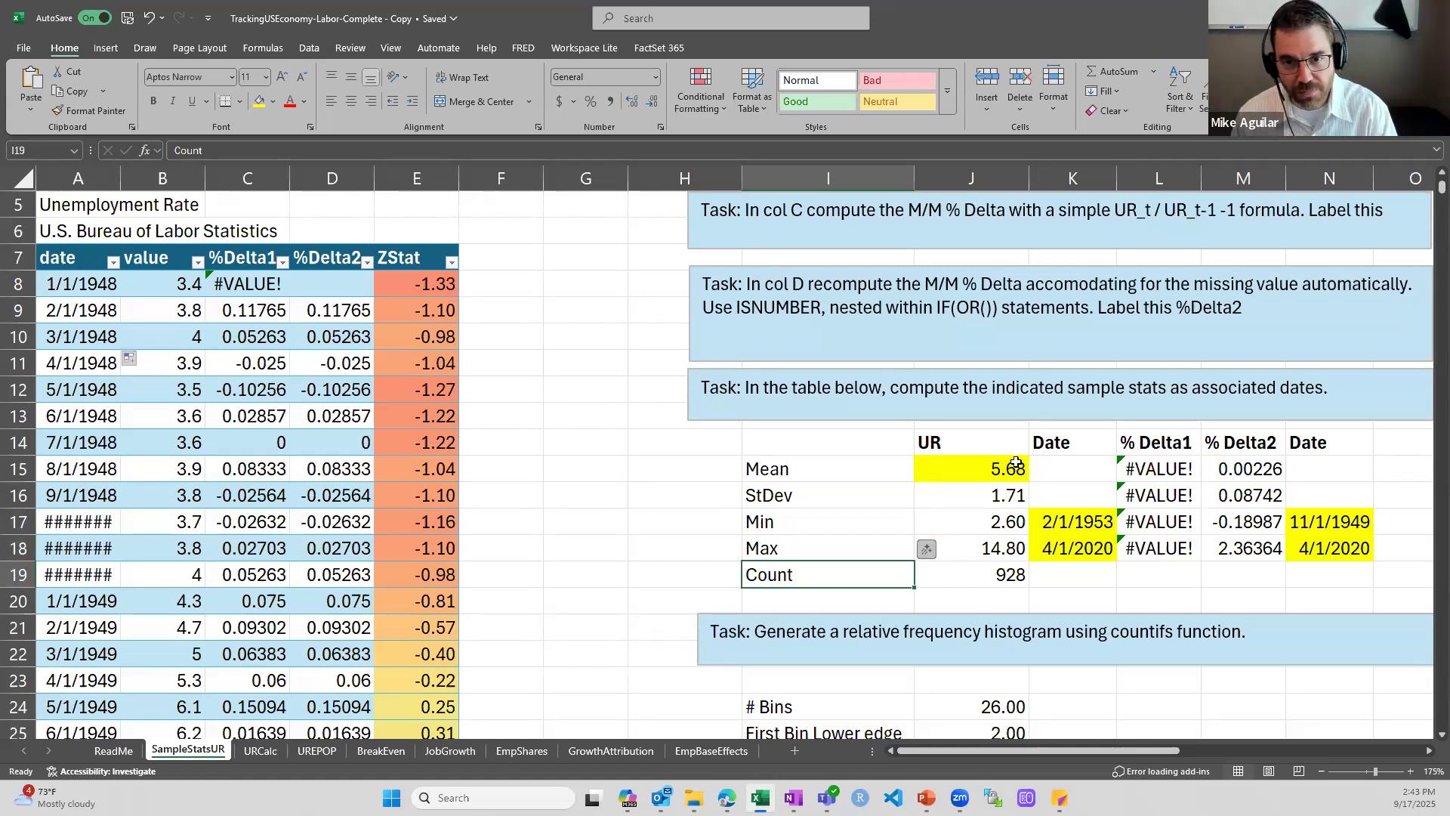
pyautogui.doubleClick(1016, 464)
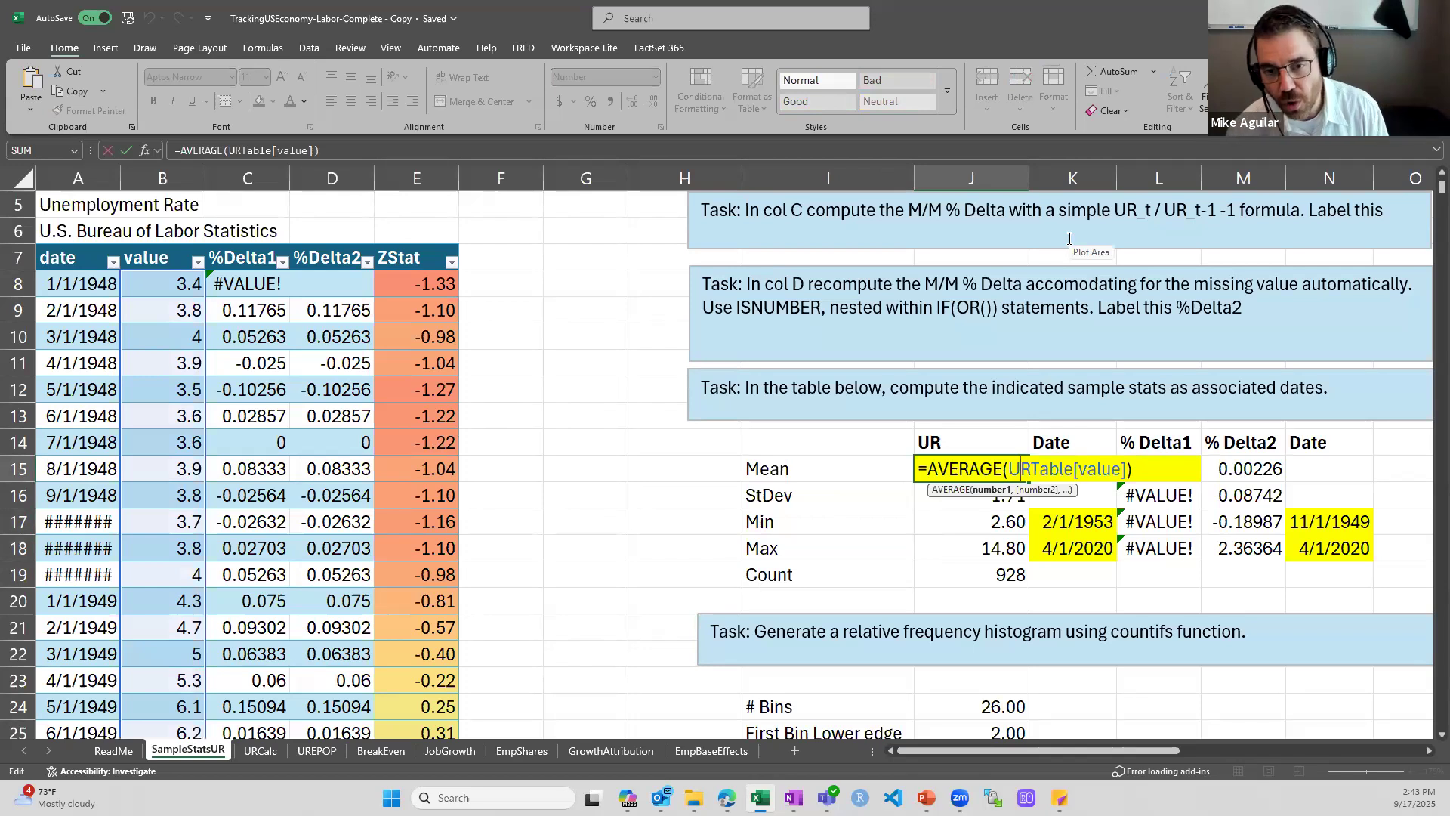
pyautogui.press('Escape')
# Enter the trial formula =average(URTable[value]) in H15, beside the Mean label
pyautogui.press('Left')
pyautogui.press('Left')
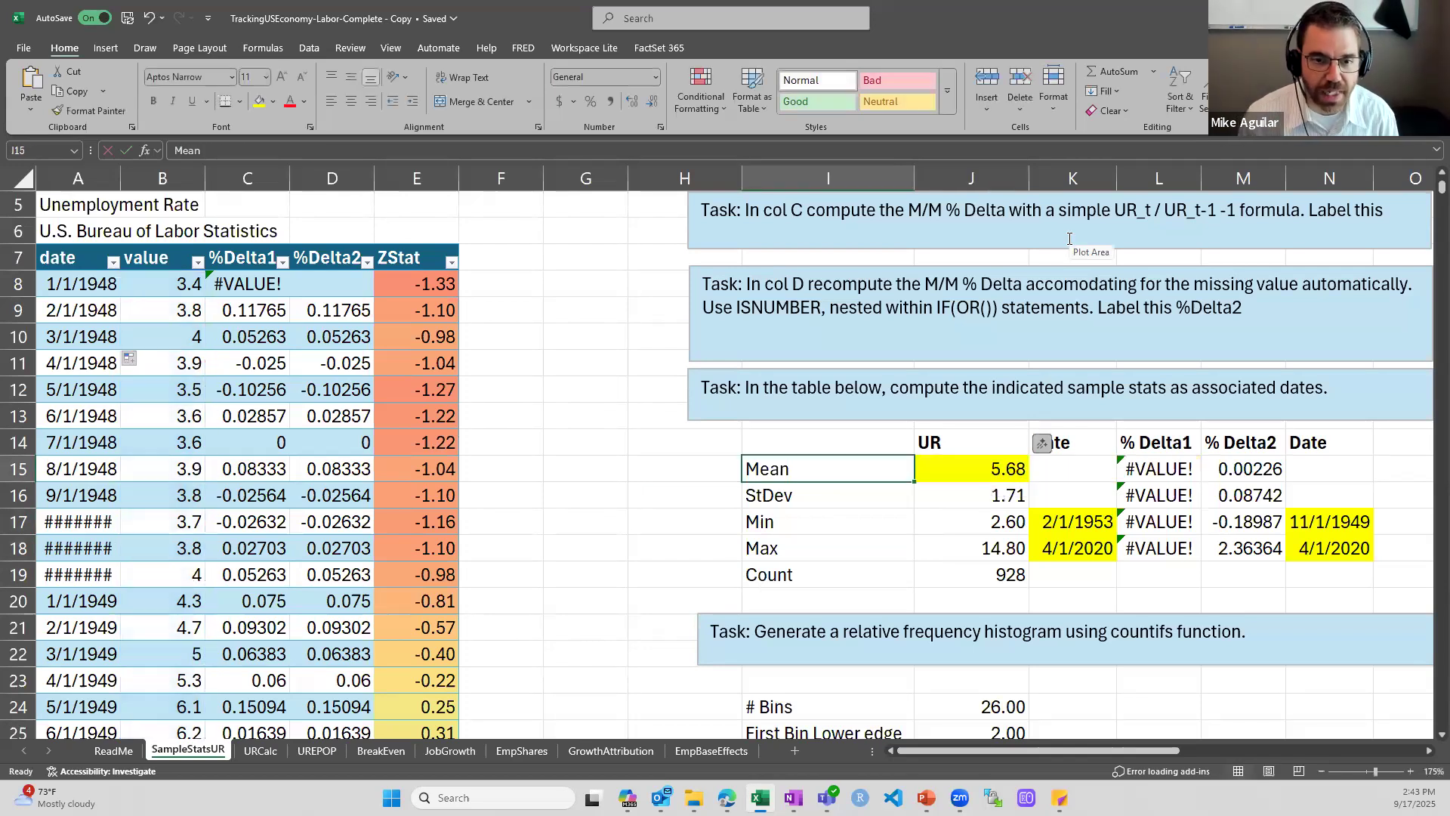
pyautogui.write('=average')
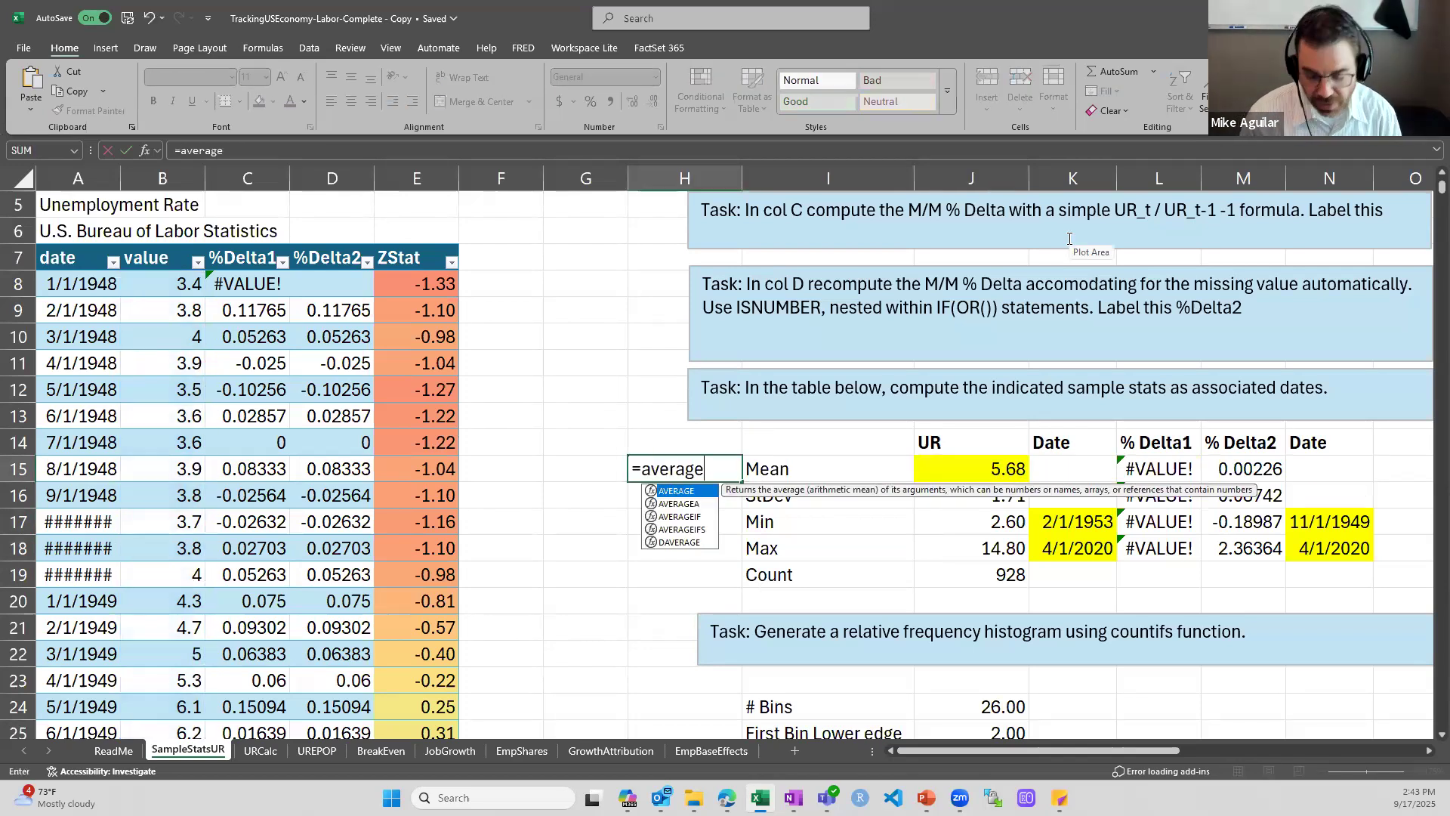
pyautogui.write('(')
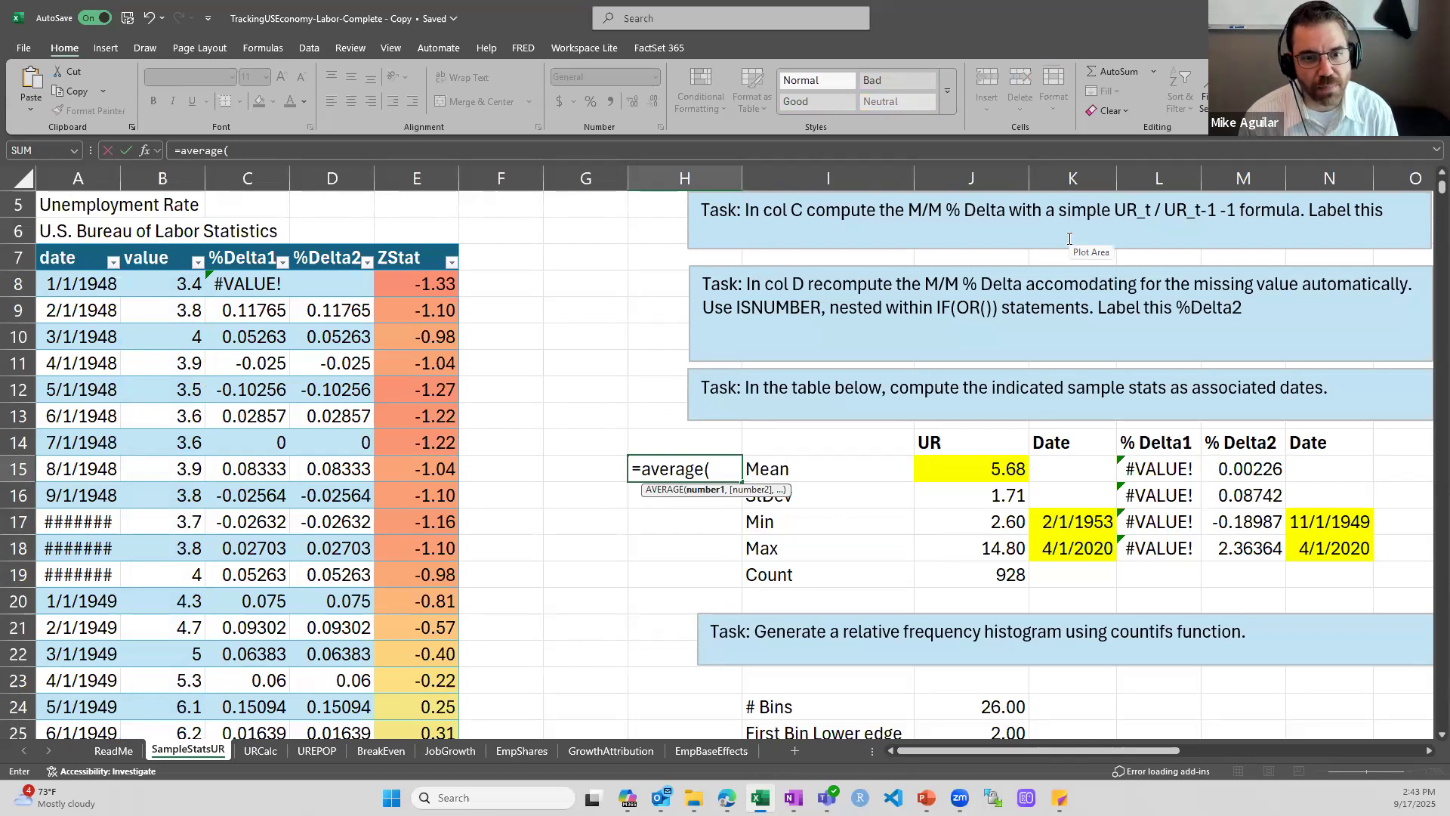
pyautogui.write('UR')
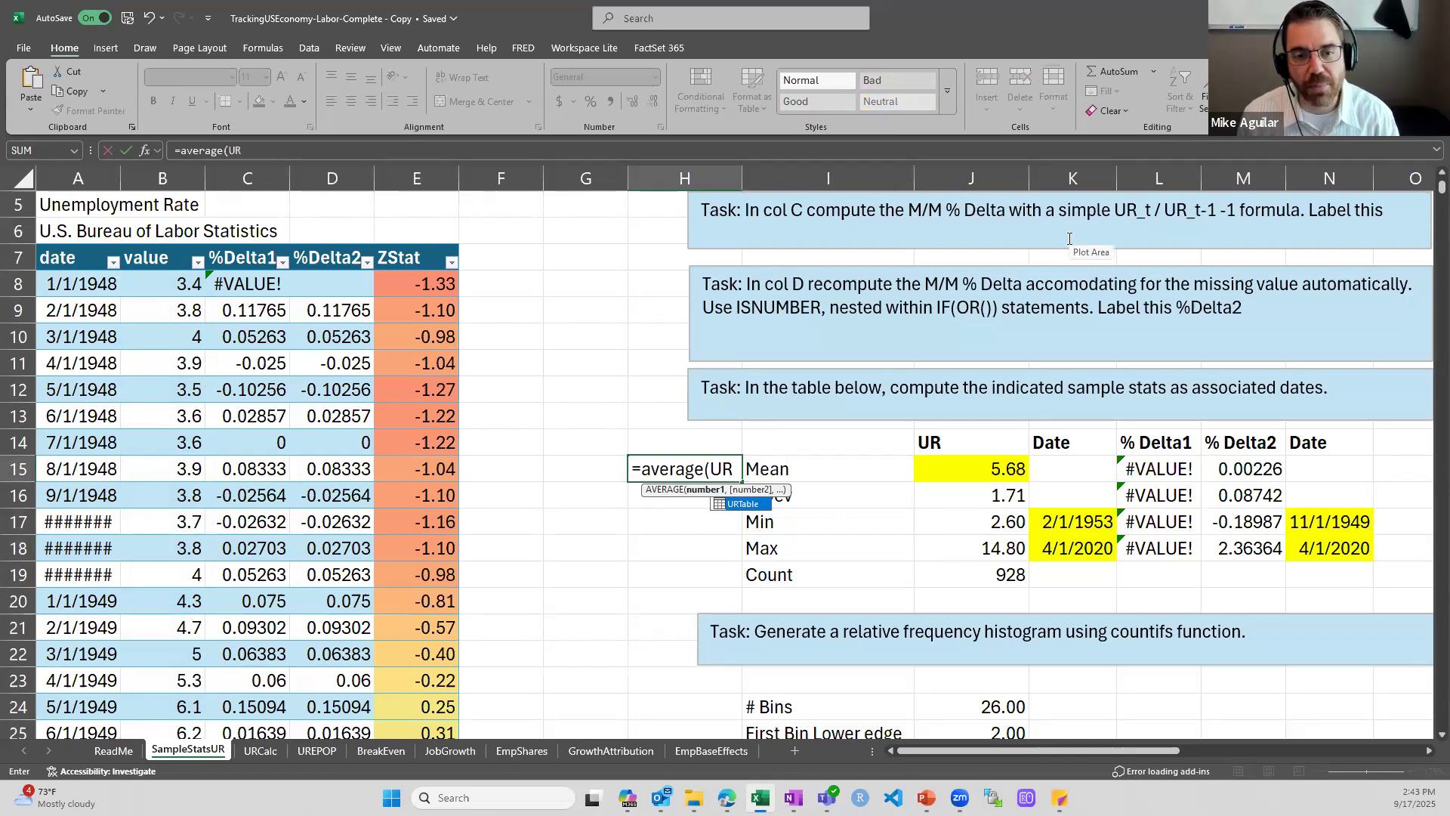
pyautogui.press('Tab')
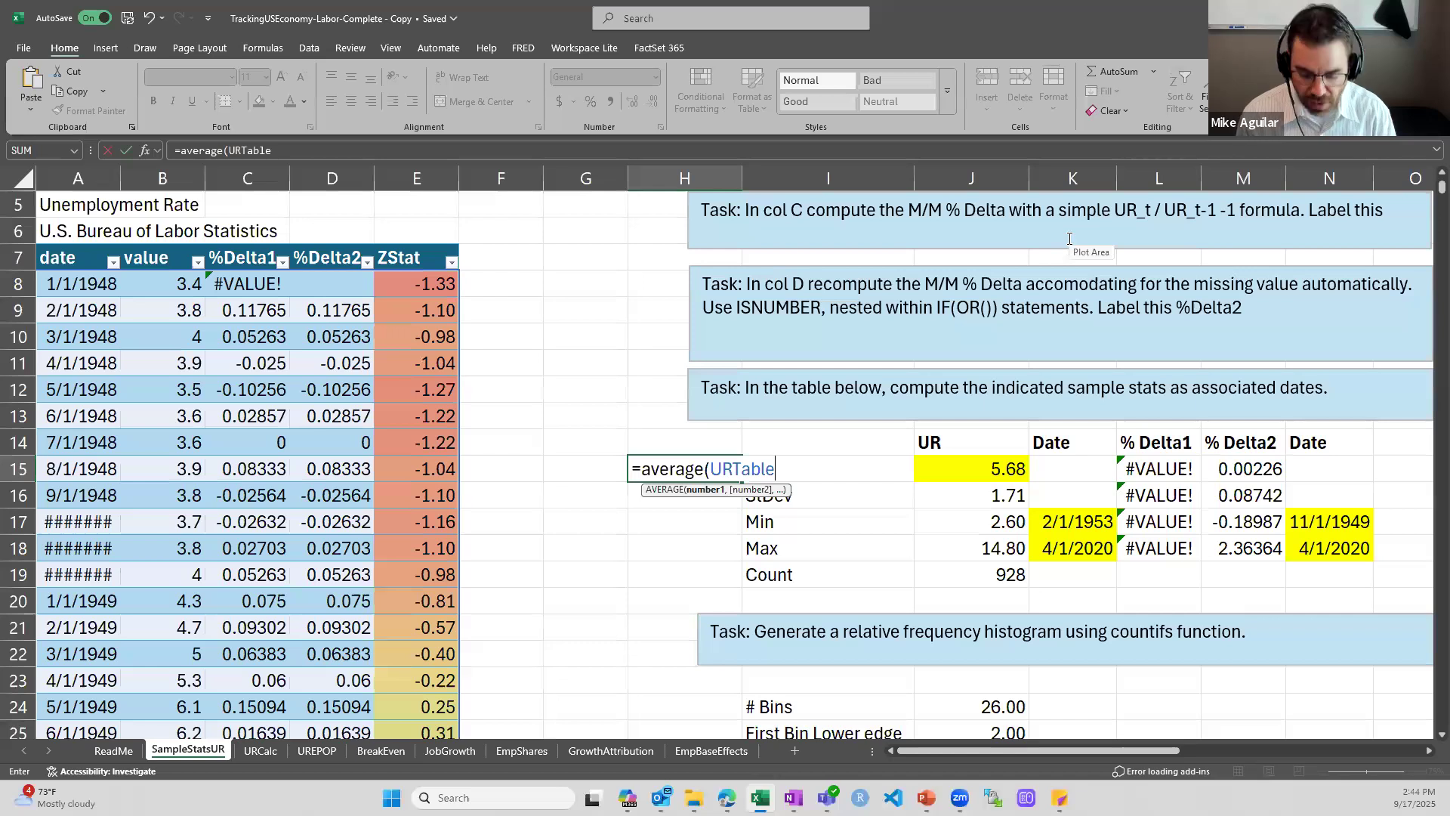
pyautogui.write('[')
pyautogui.press('Down')
pyautogui.press('Down')
pyautogui.press('Down')
pyautogui.press('Down')
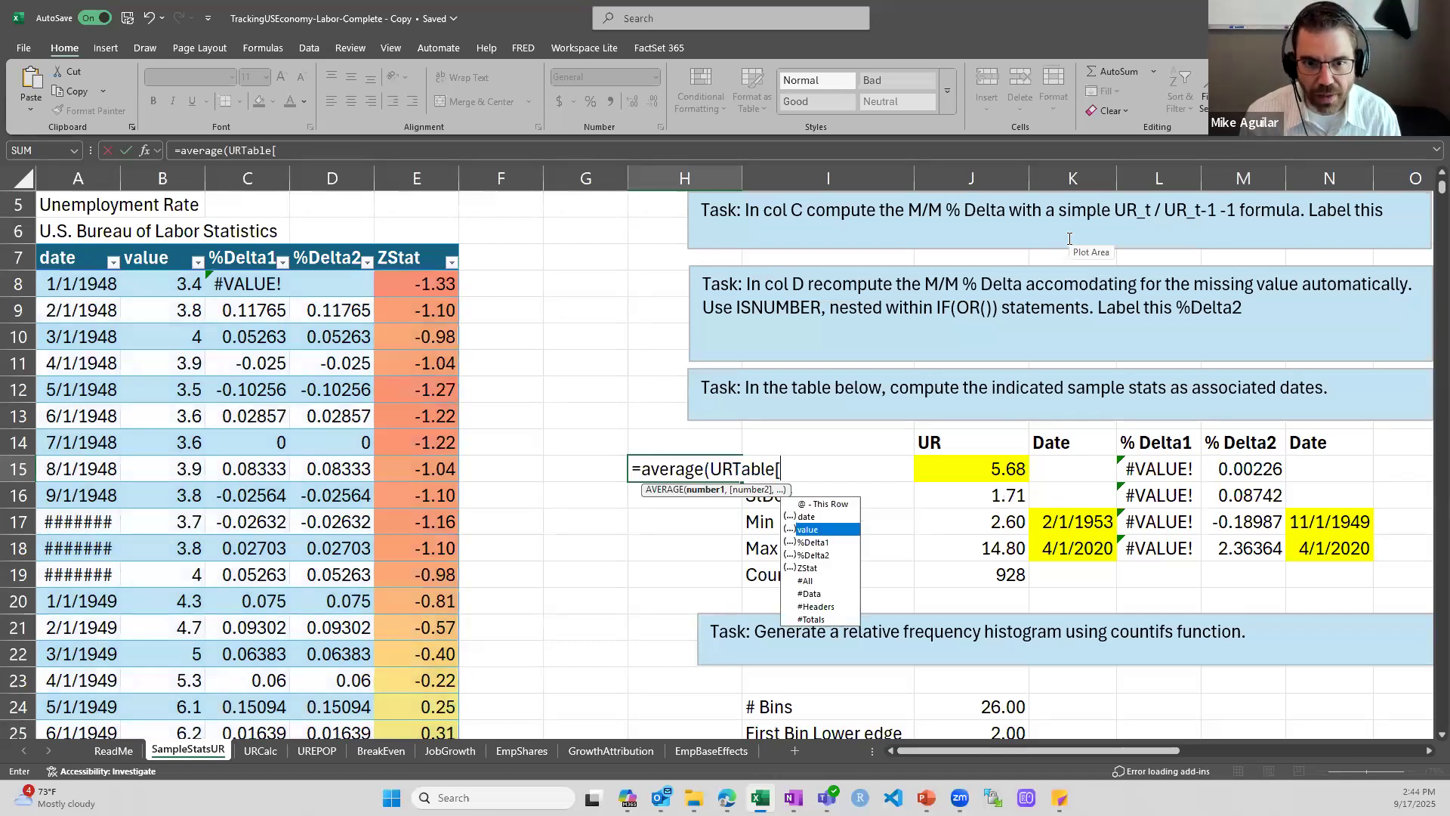
pyautogui.press('Down')
pyautogui.press('Up')
pyautogui.press('Up')
pyautogui.press('Up')
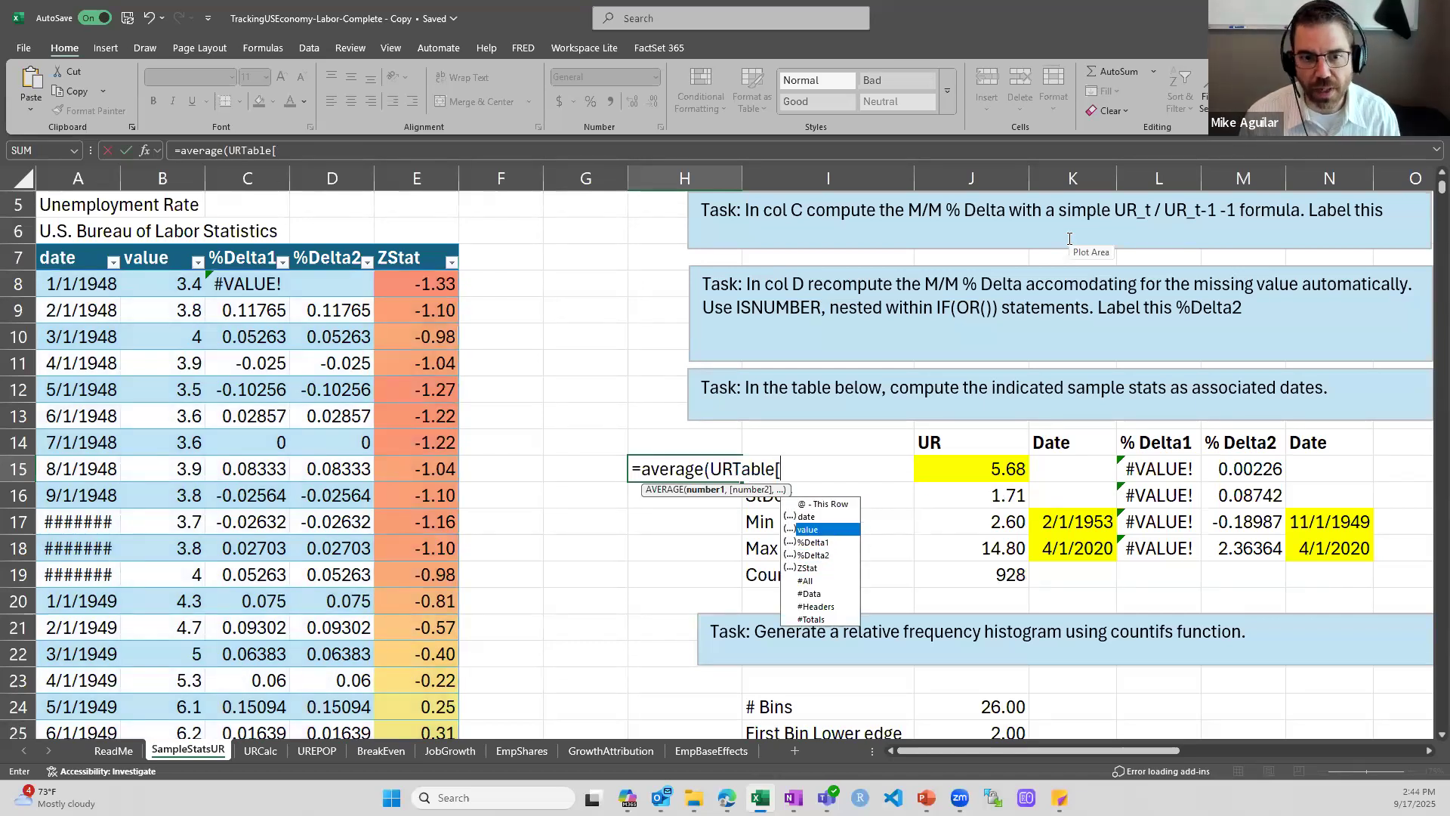
pyautogui.press('Tab')
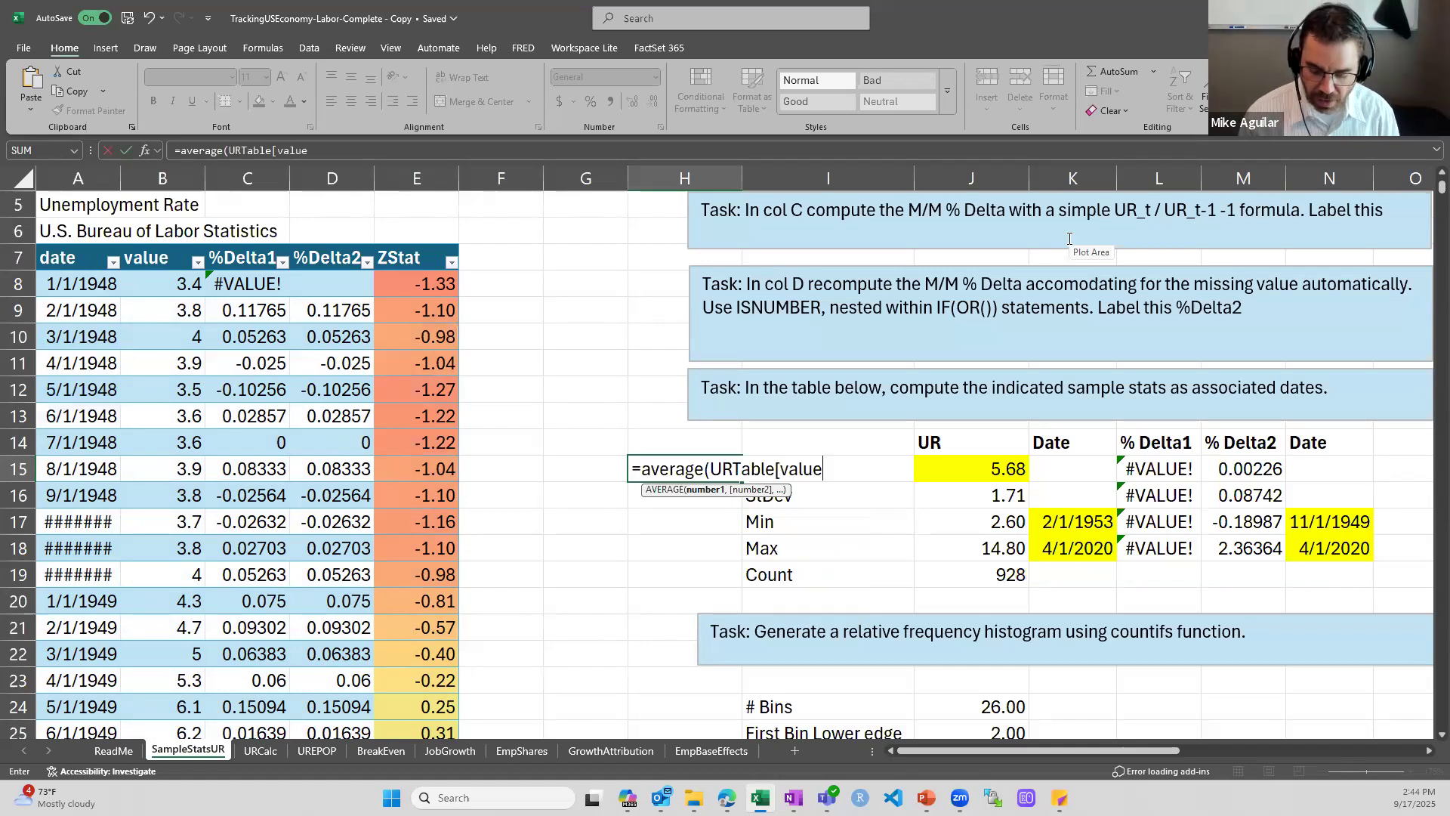
pyautogui.write('])')
pyautogui.press('Return')
# Clear the trial average formula from H15
pyautogui.press('Up')
pyautogui.press('BackSpace')
pyautogui.press('Return')
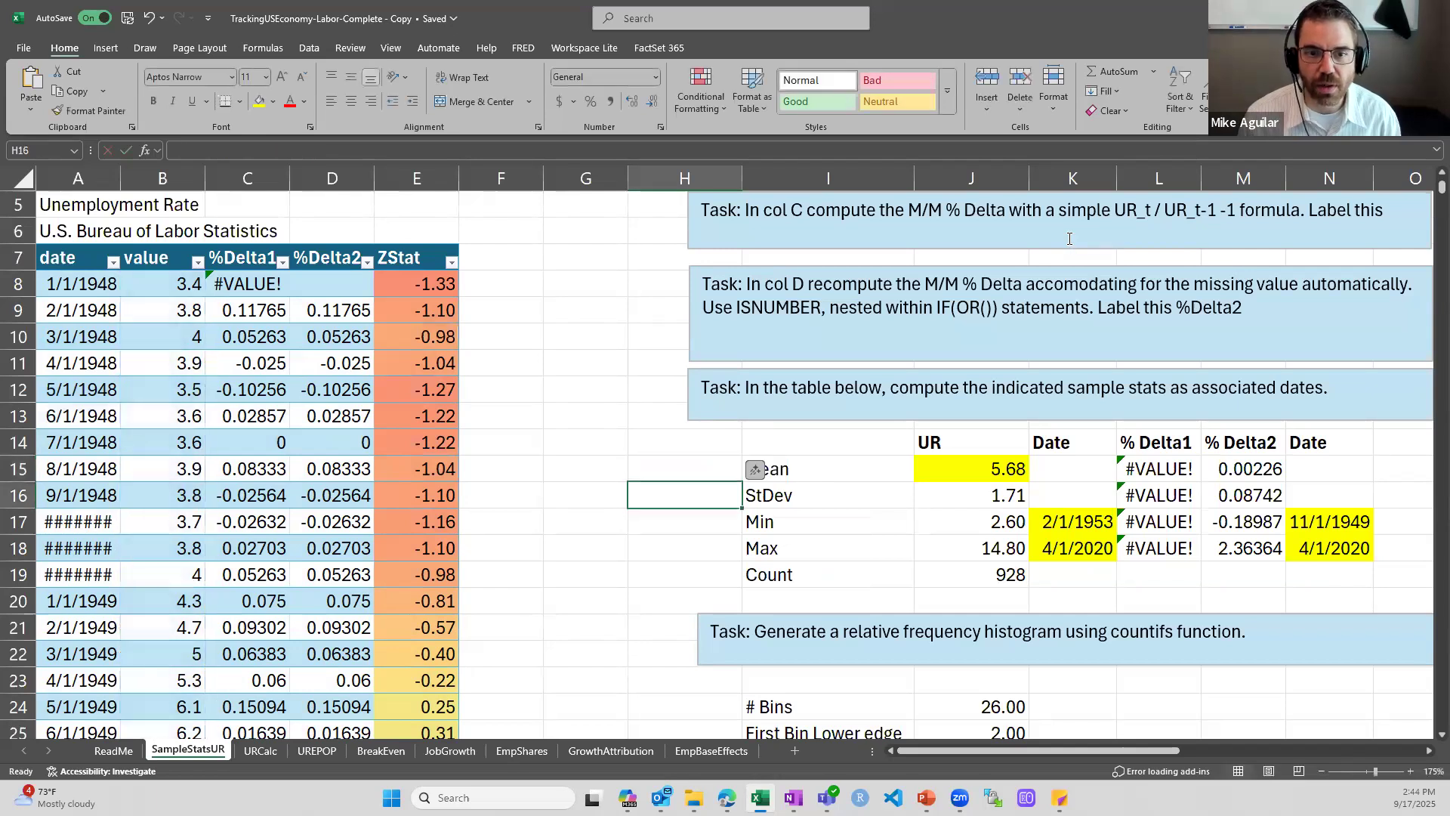
# Inspect the STDEV.S formula in J16 that computes the UR standard deviation from URTable[value]
pyautogui.press('Up')
pyautogui.press('Right')
pyautogui.press('Right')
pyautogui.press('Down')
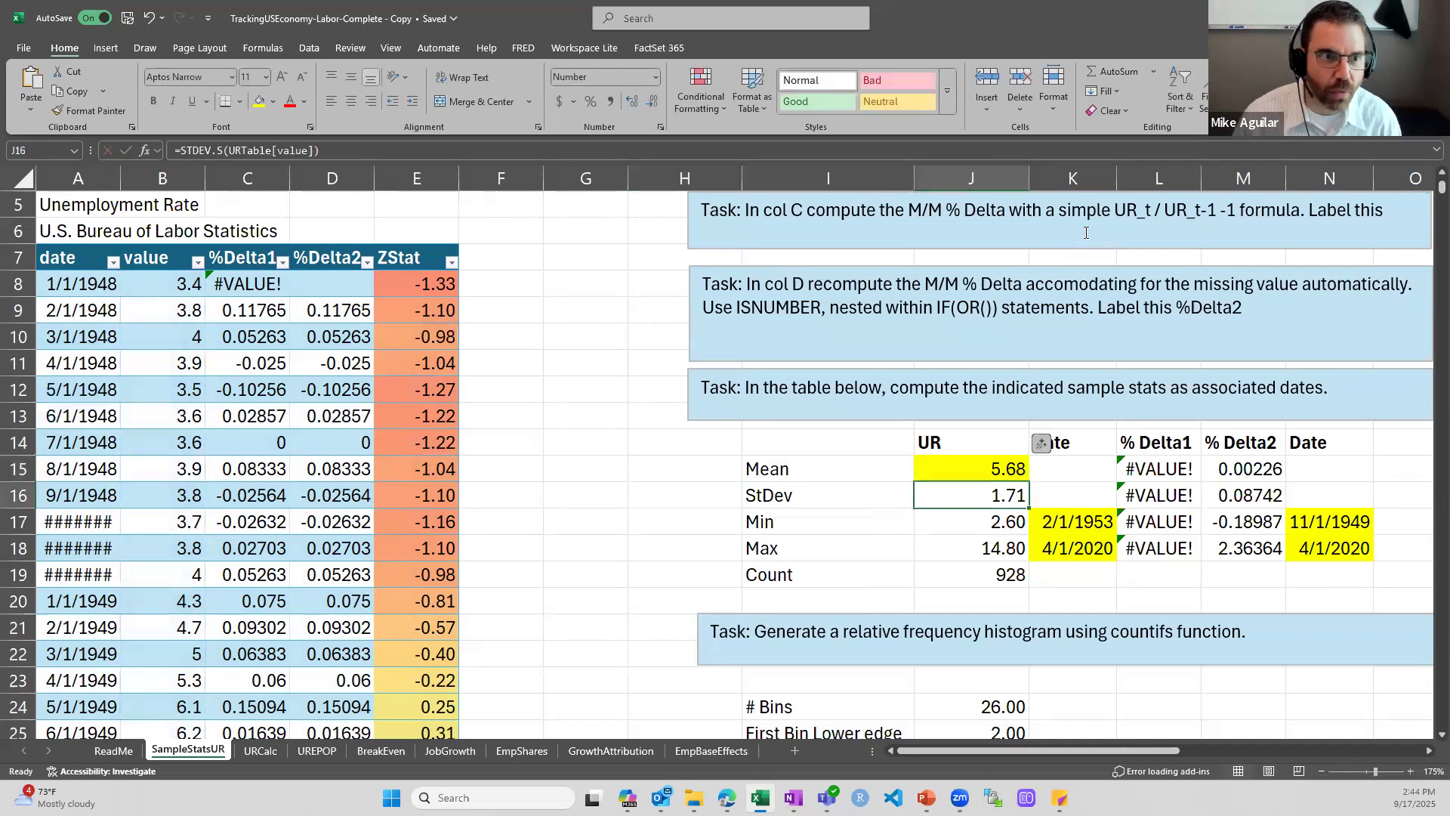
pyautogui.doubleClick(975, 495)
pyautogui.press('Escape')
# Replace the hard-coded UR minimum in J17 with the formula =min(URTable[value])
pyautogui.doubleClick(983, 523)
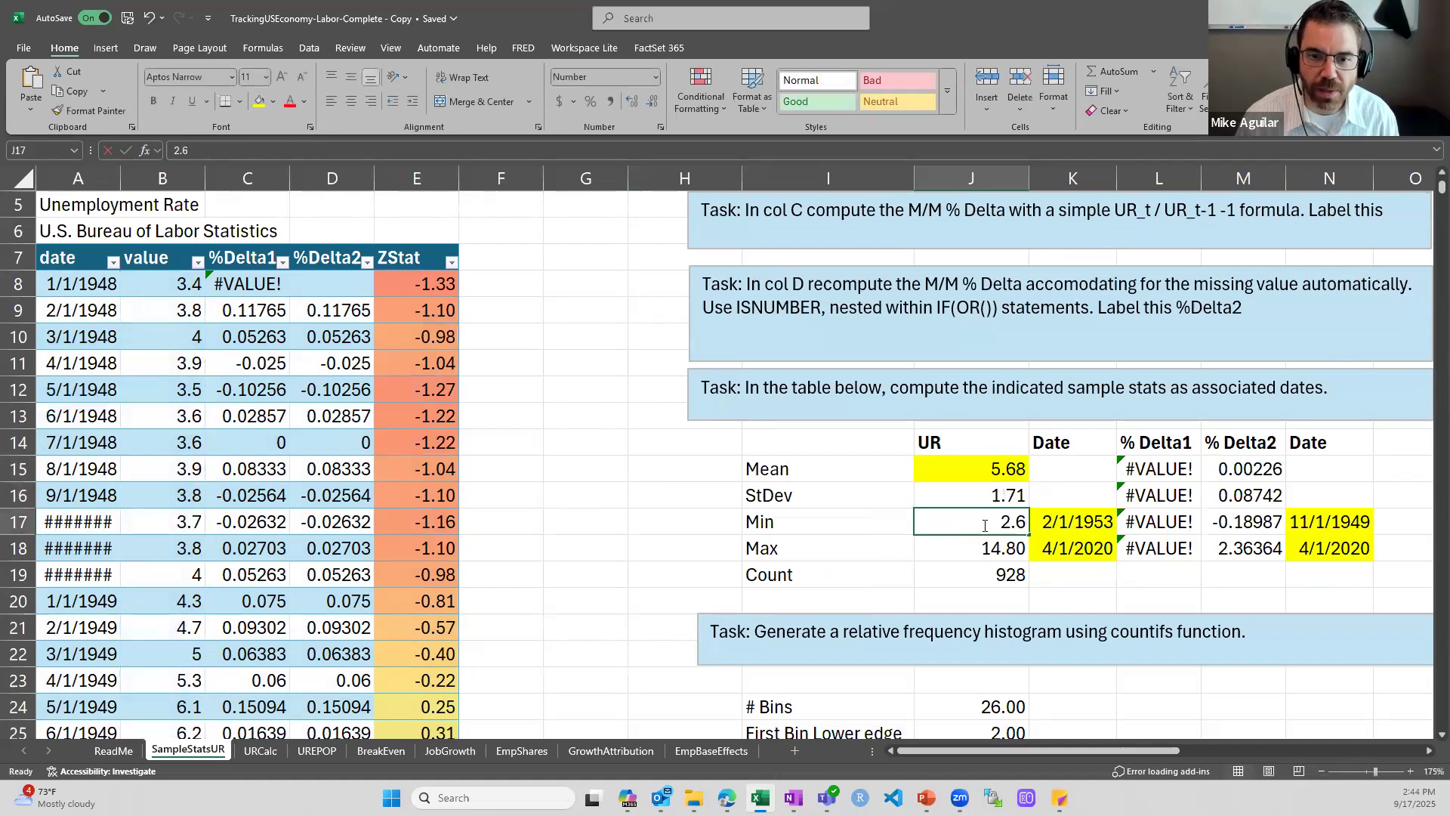
pyautogui.press('Escape')
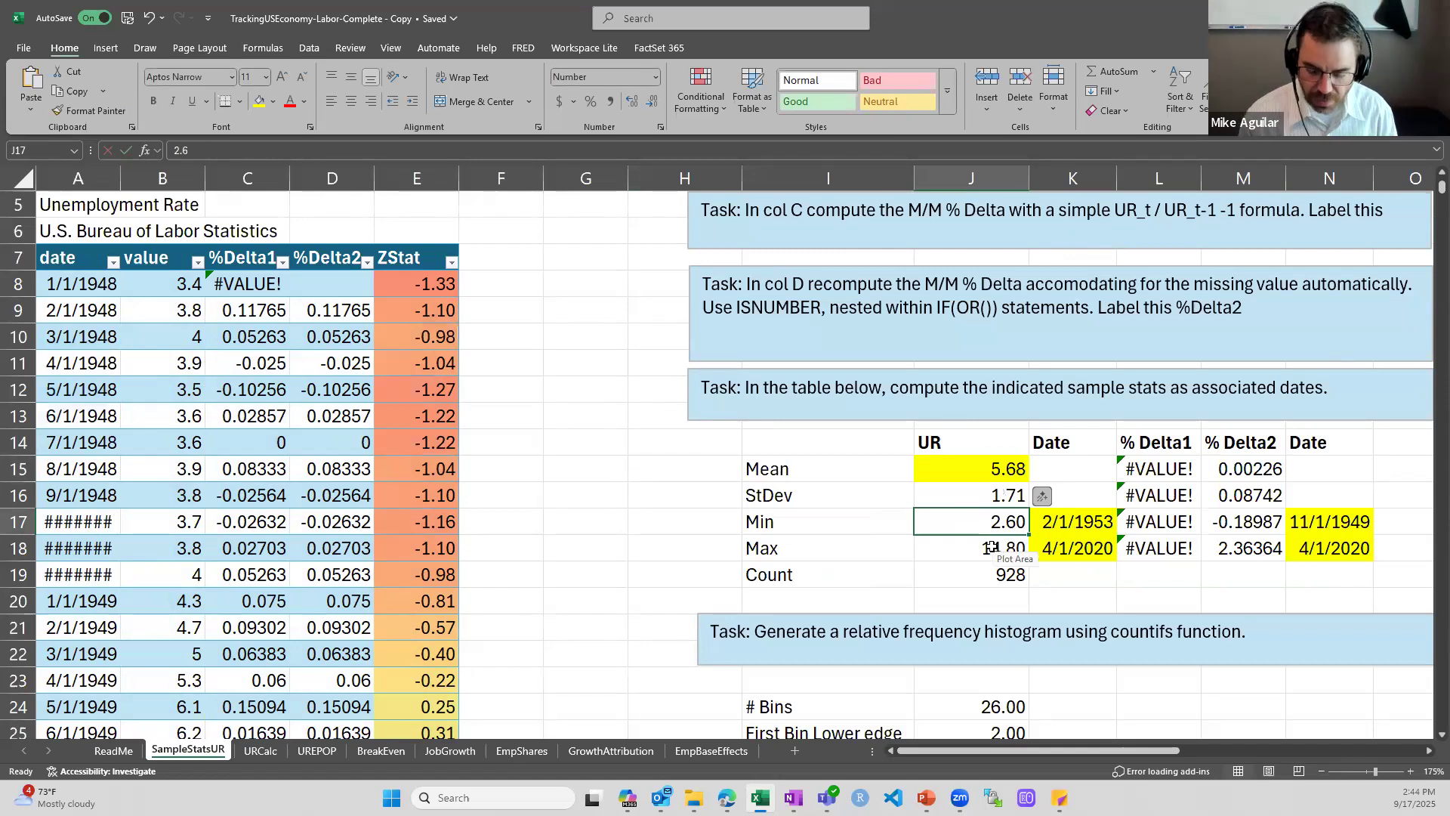
pyautogui.write('=')
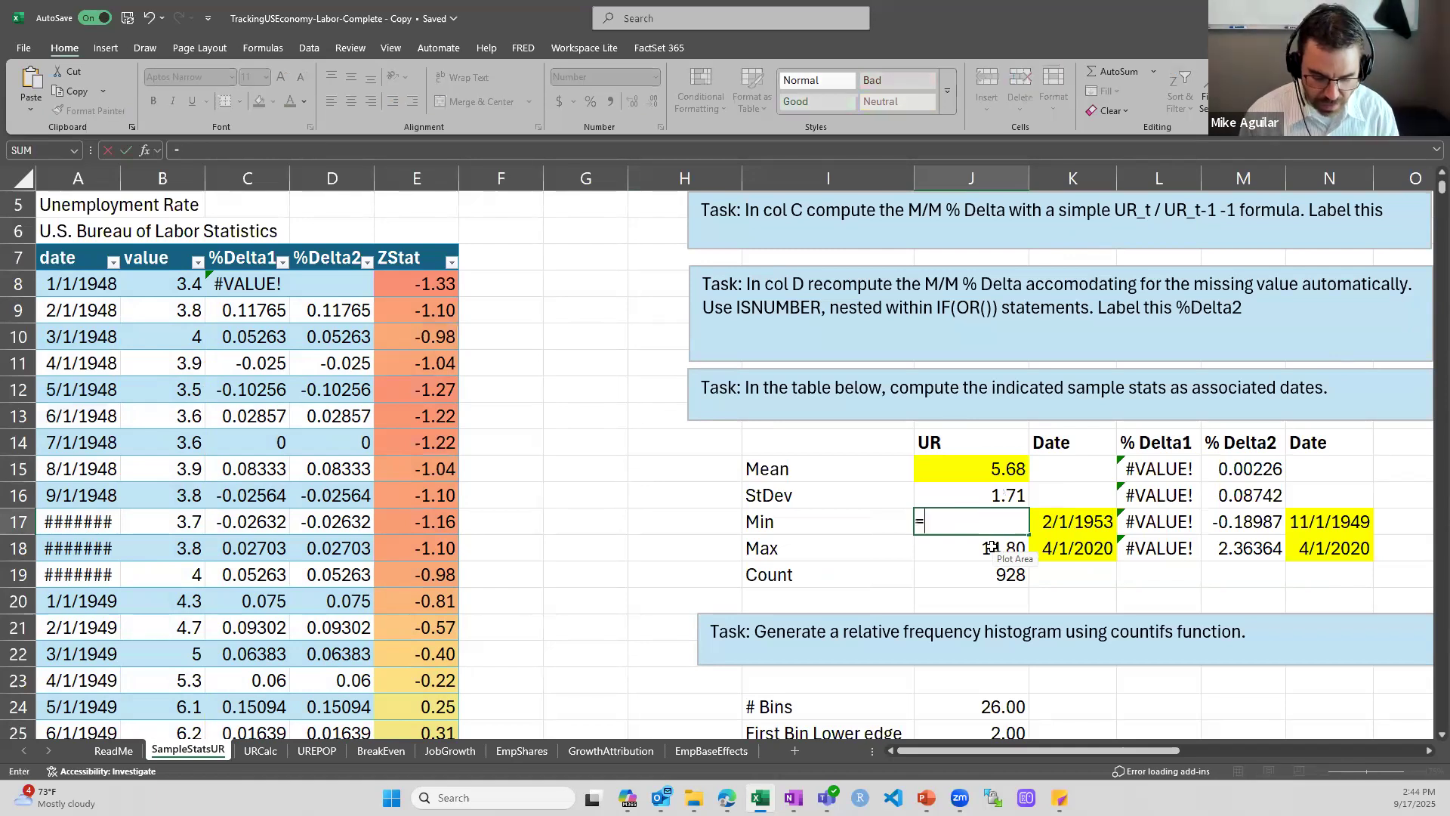
pyautogui.write('min(URTable')
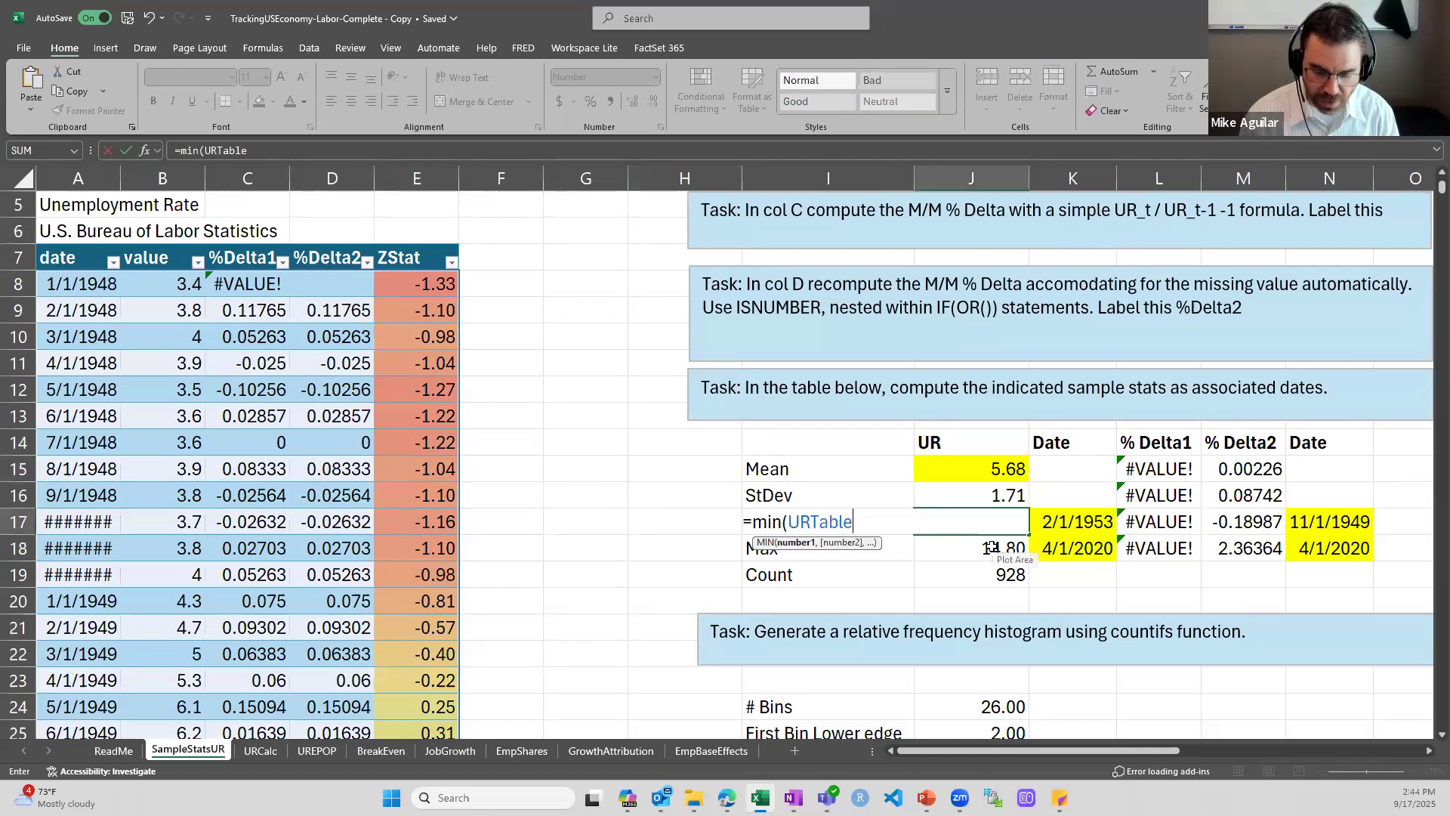
pyautogui.write('[')
pyautogui.press('Tab')
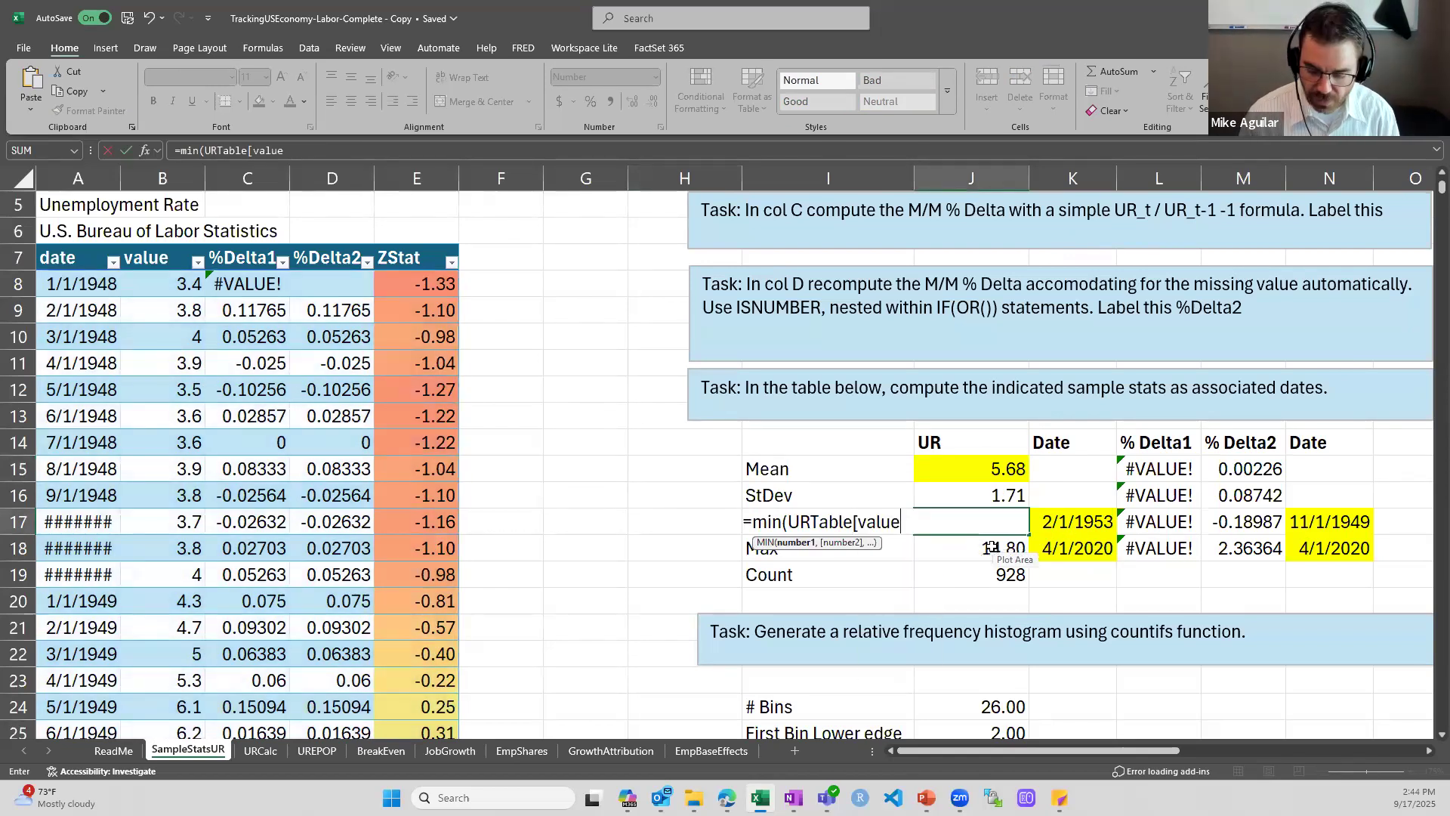
pyautogui.write('])')
pyautogui.hotkey('ctrl', 'Return')
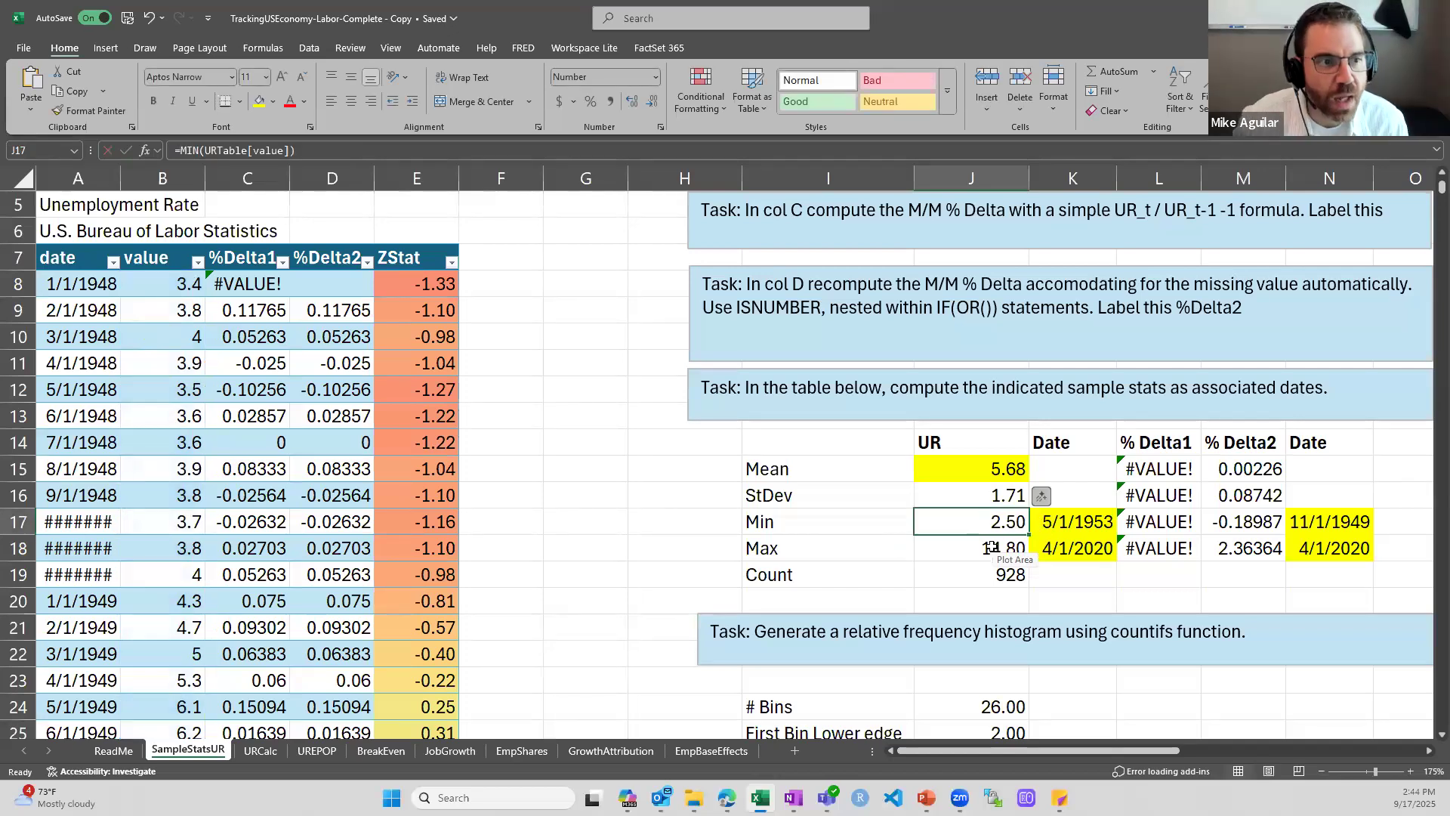
# Inspect the COUNTA formula for Count in J19 and return to the MIN formula in J17
pyautogui.press('Down')
pyautogui.press('Down')
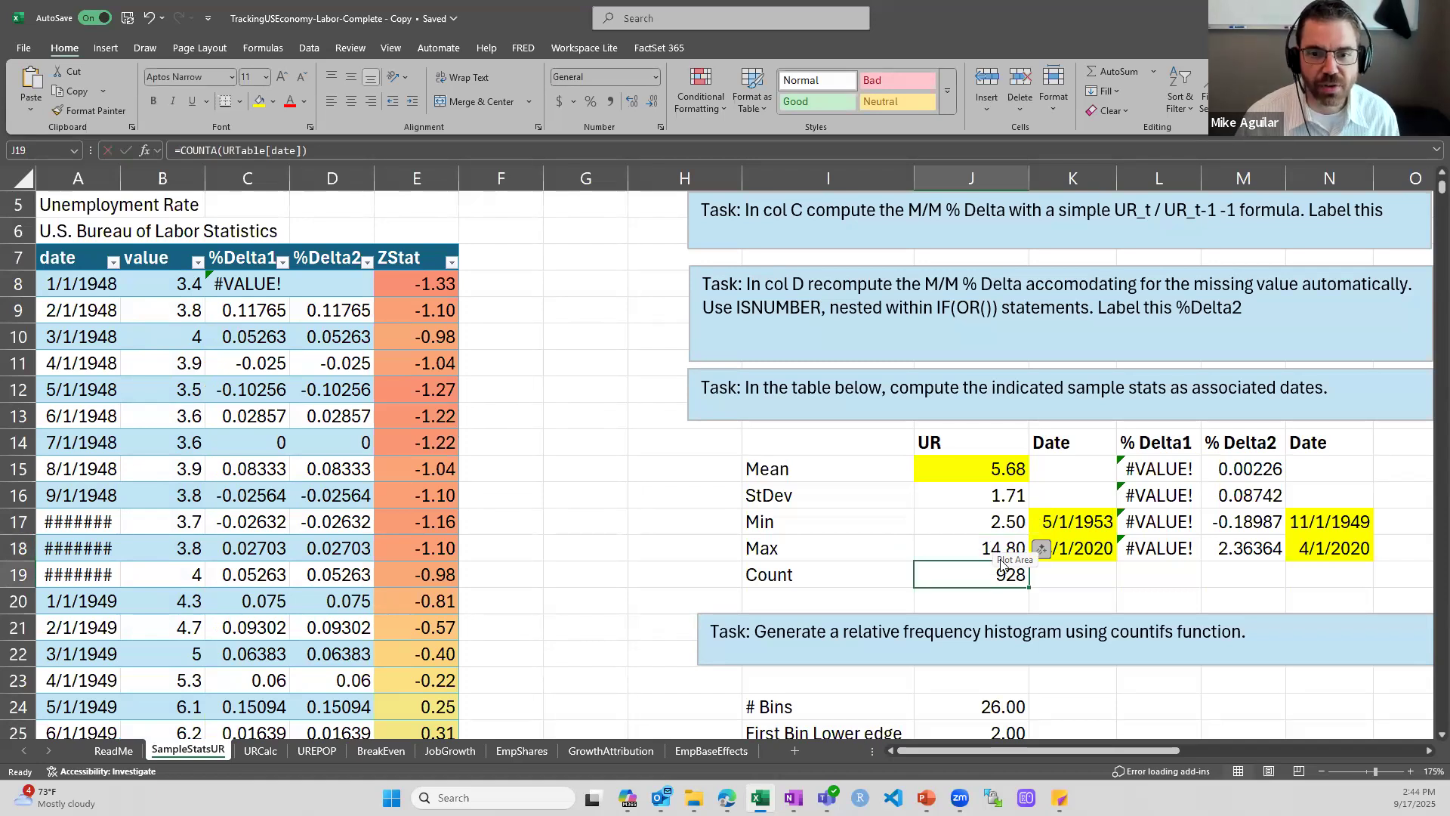
pyautogui.doubleClick(1002, 567)
pyautogui.press('Escape')
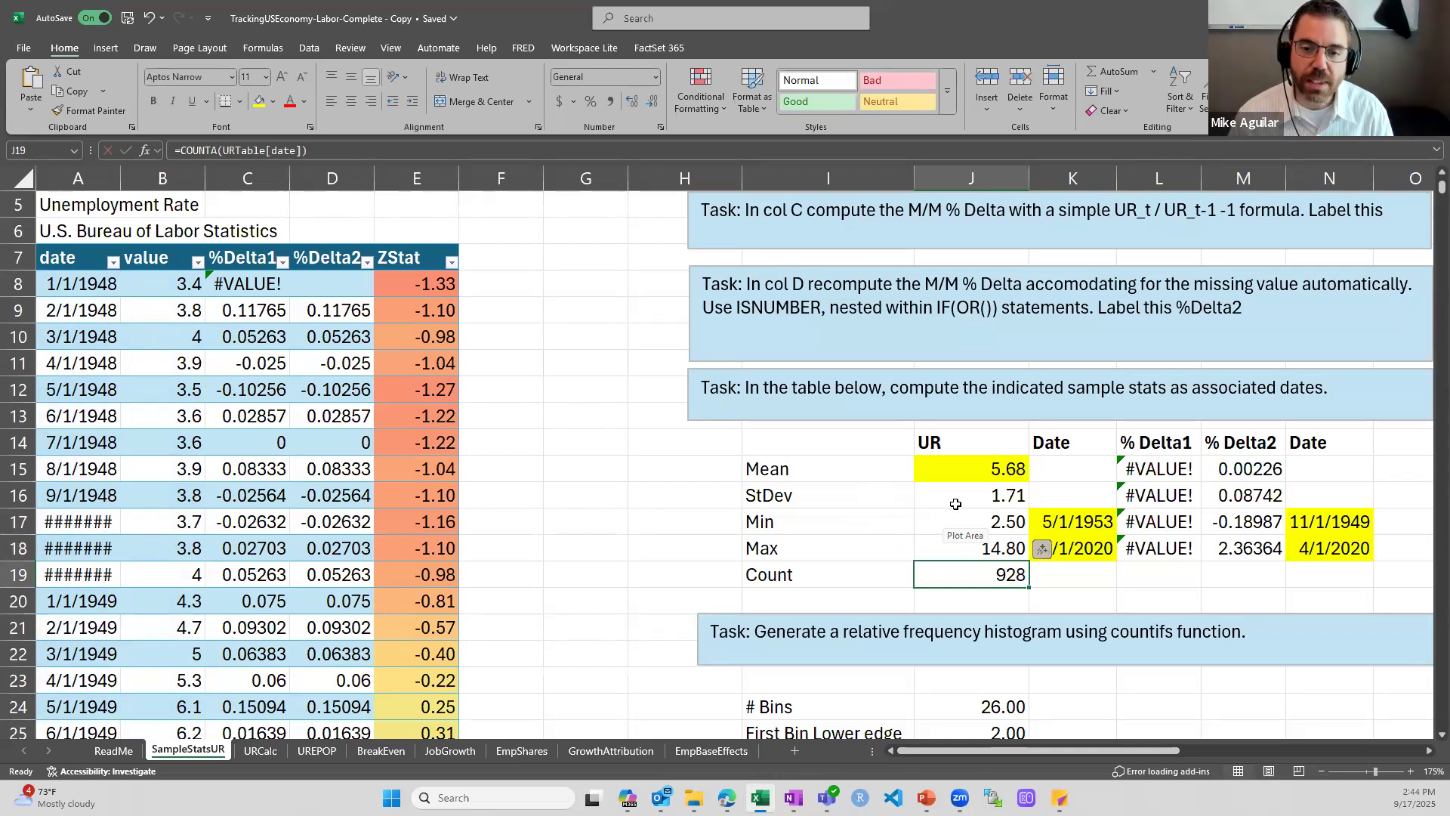
pyautogui.click(964, 520)
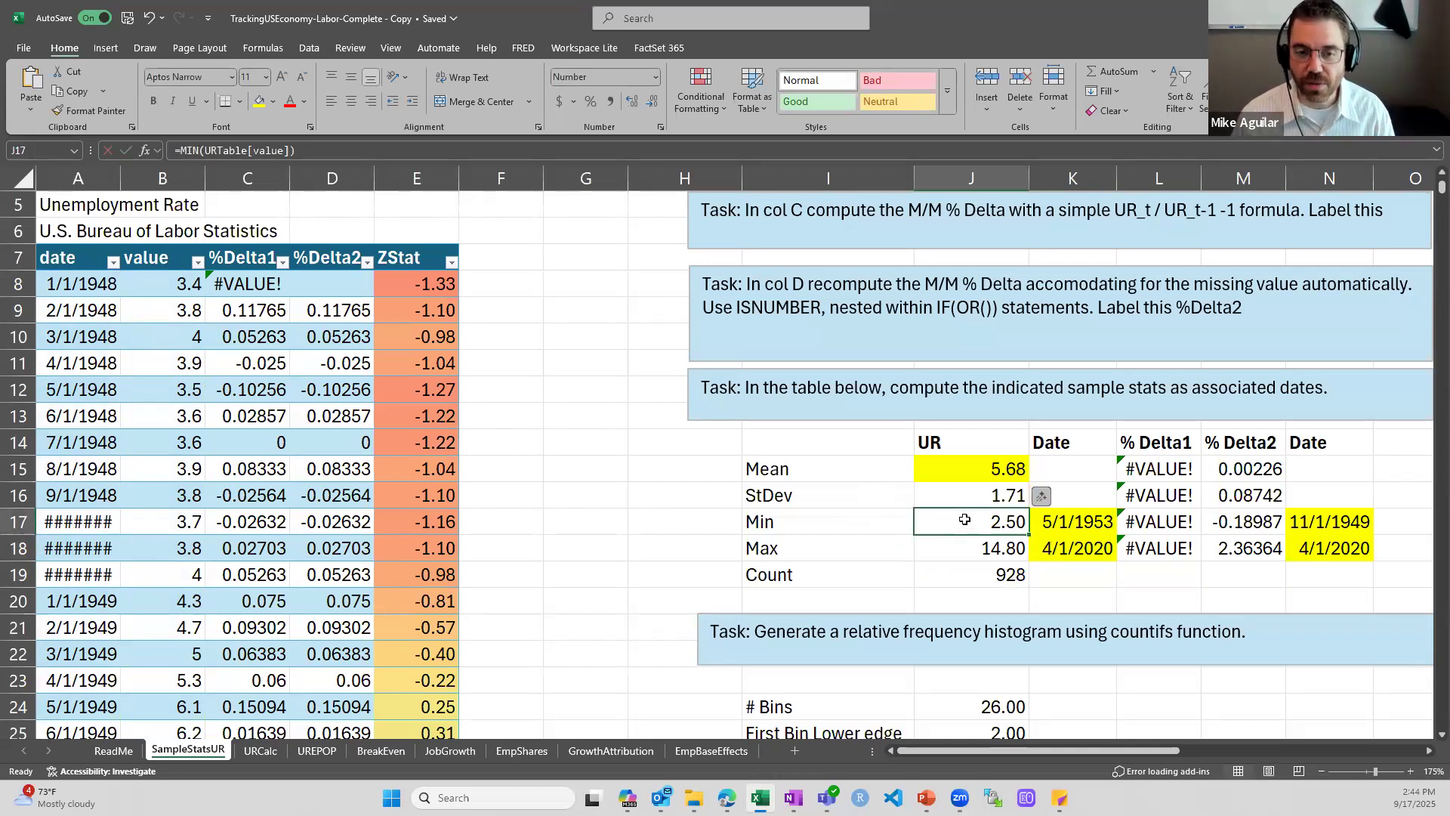
# Widen column A so the dates in the unemployment rate table display in full
pyautogui.scroll(2, 965, 520)
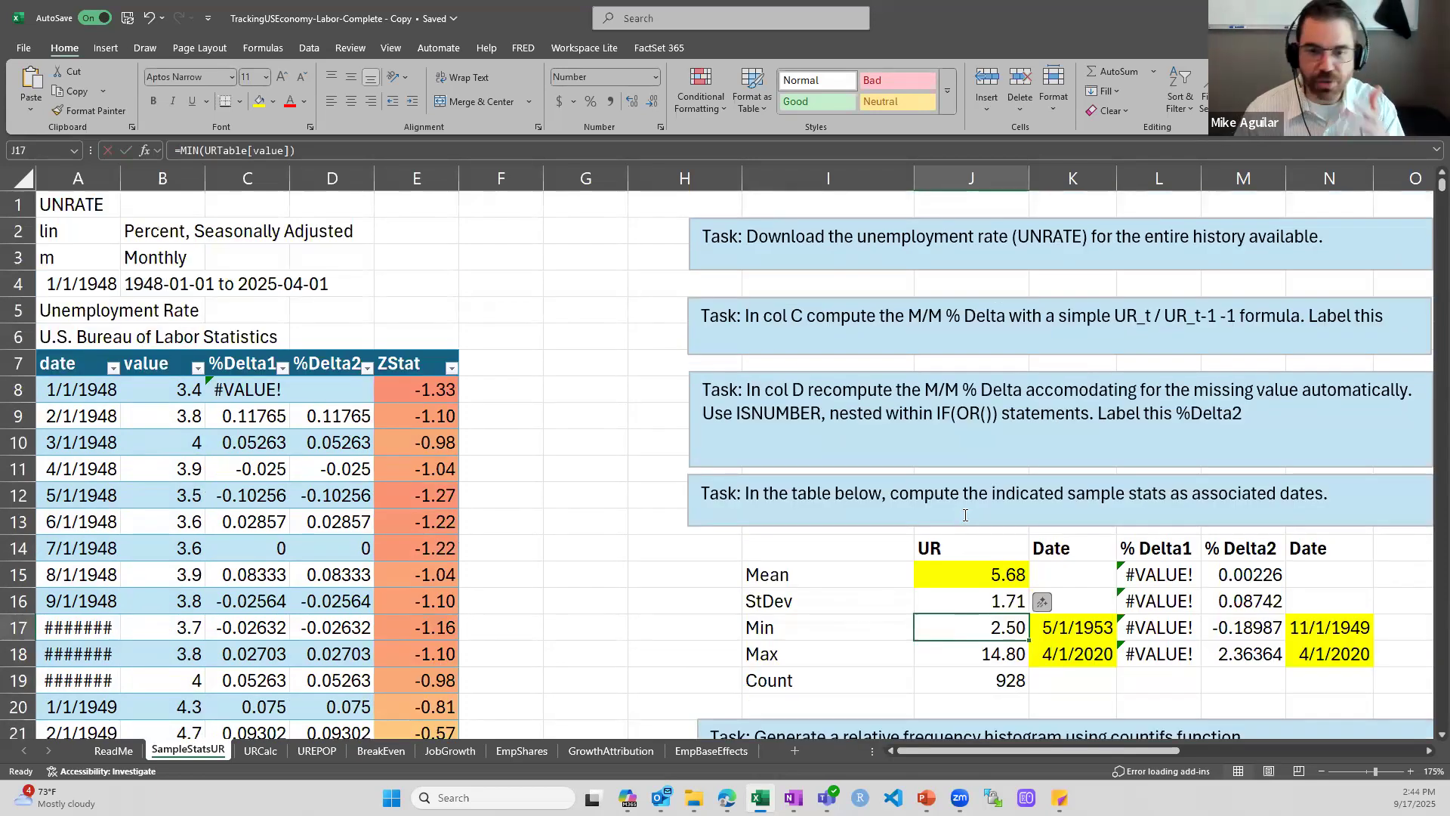
pyautogui.moveTo(122, 180); pyautogui.dragTo(133, 179)
# Look down the value column of the unemployment rate table for the first month holding the 2.5 minimum
pyautogui.click(174, 390)
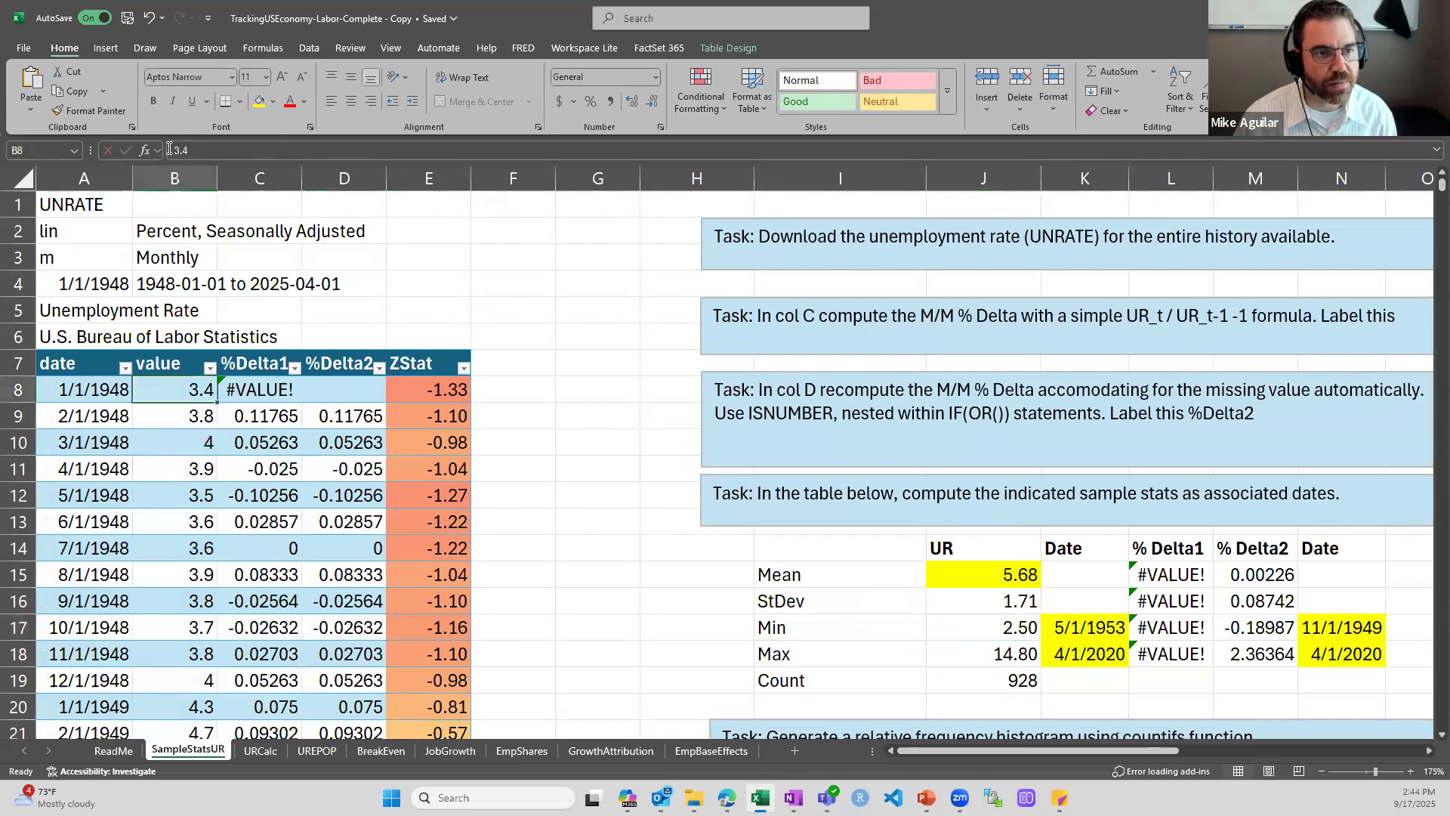
pyautogui.click(167, 173)
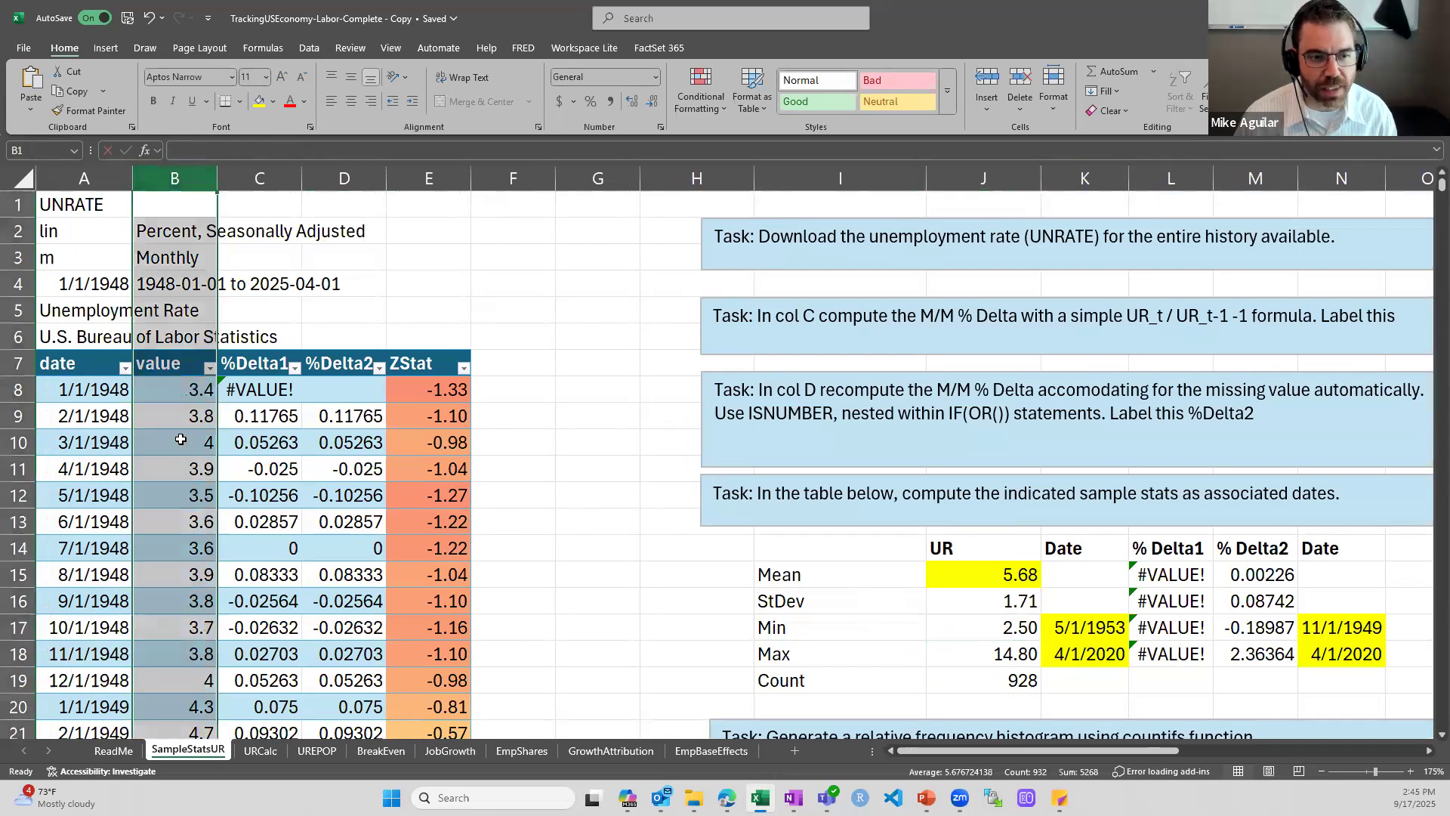
pyautogui.click(180, 439)
pyautogui.scroll(-4, 179, 446)
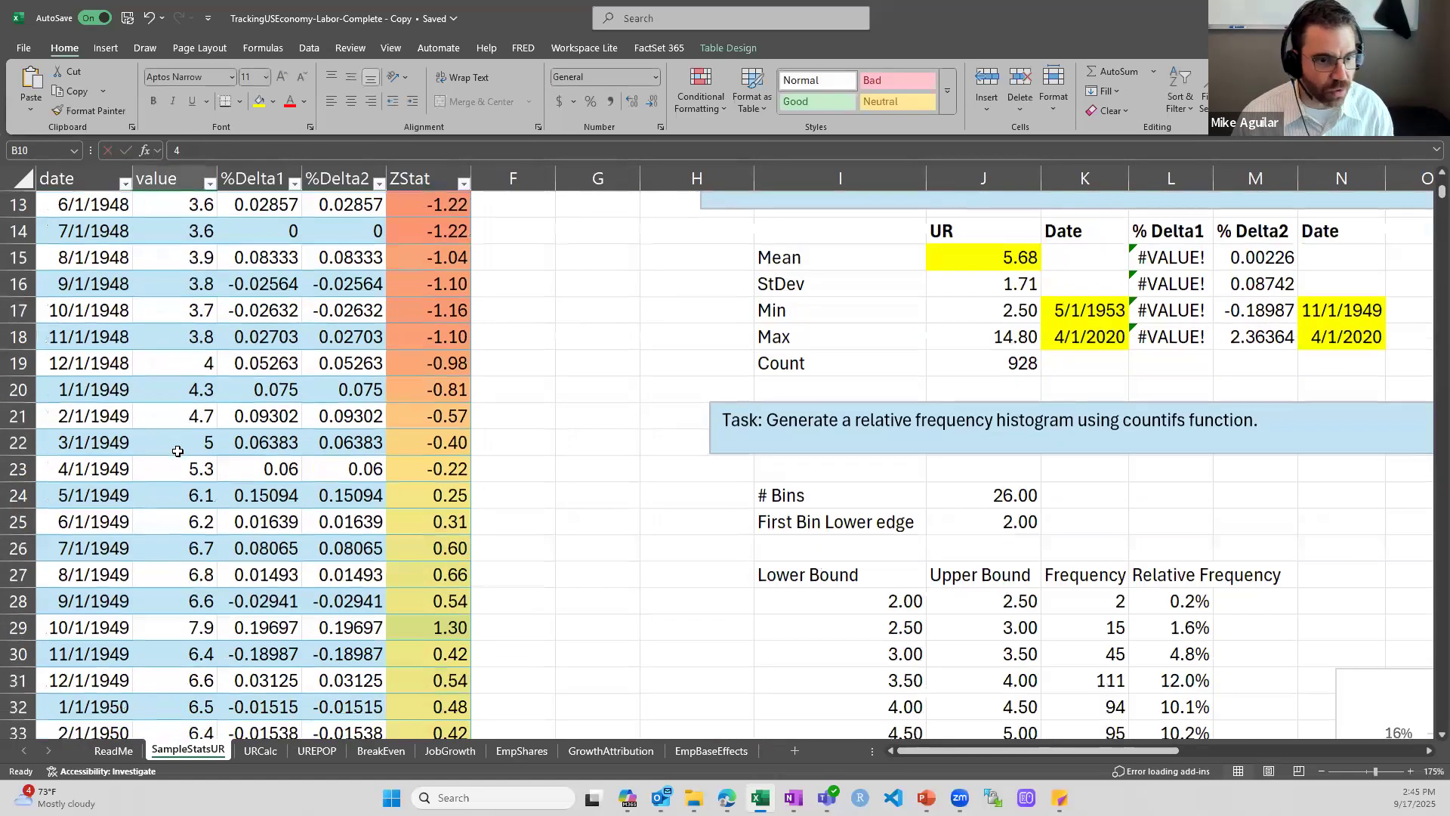
pyautogui.scroll(-5, 177, 451)
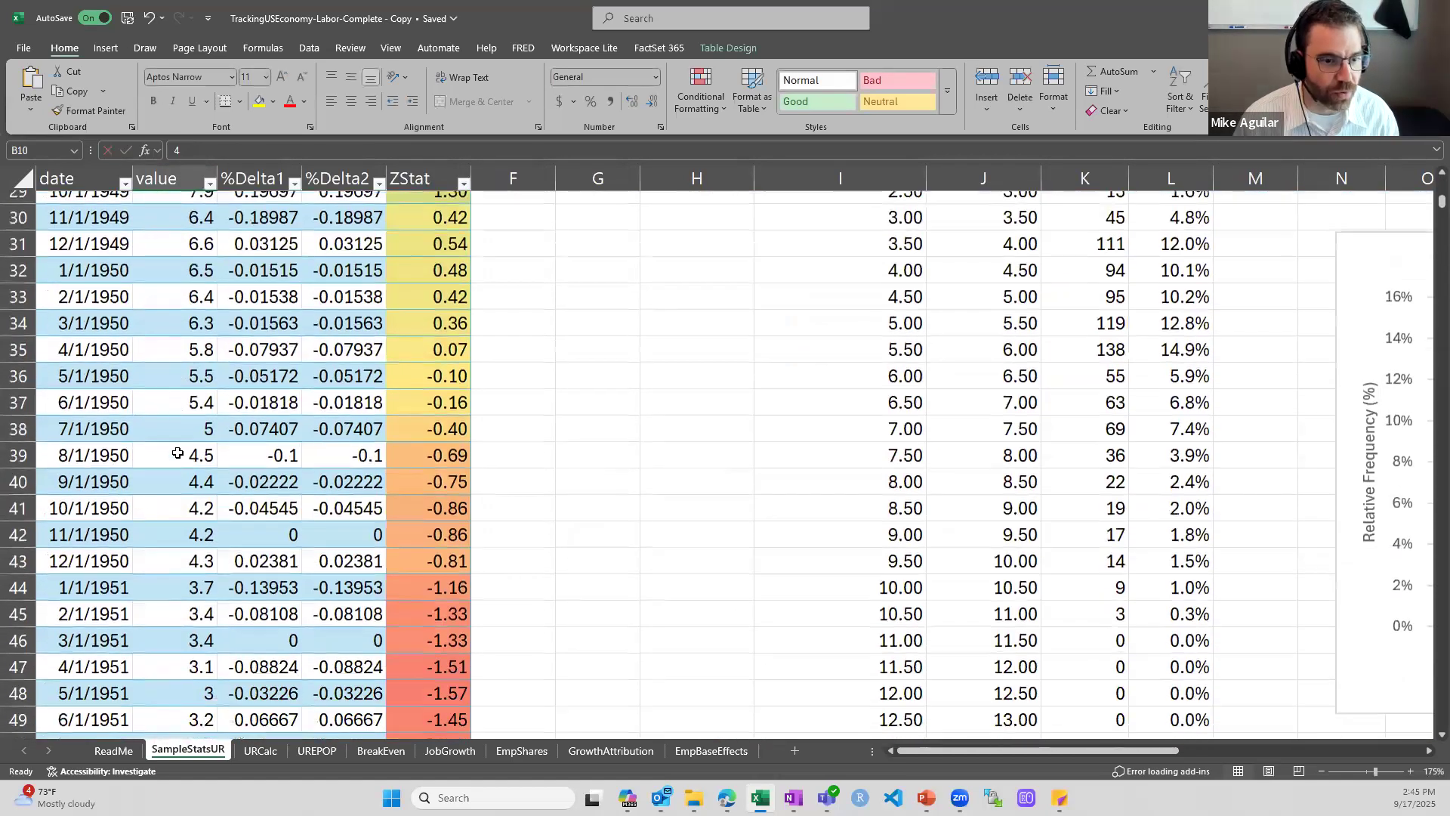
pyautogui.scroll(-6, 177, 452)
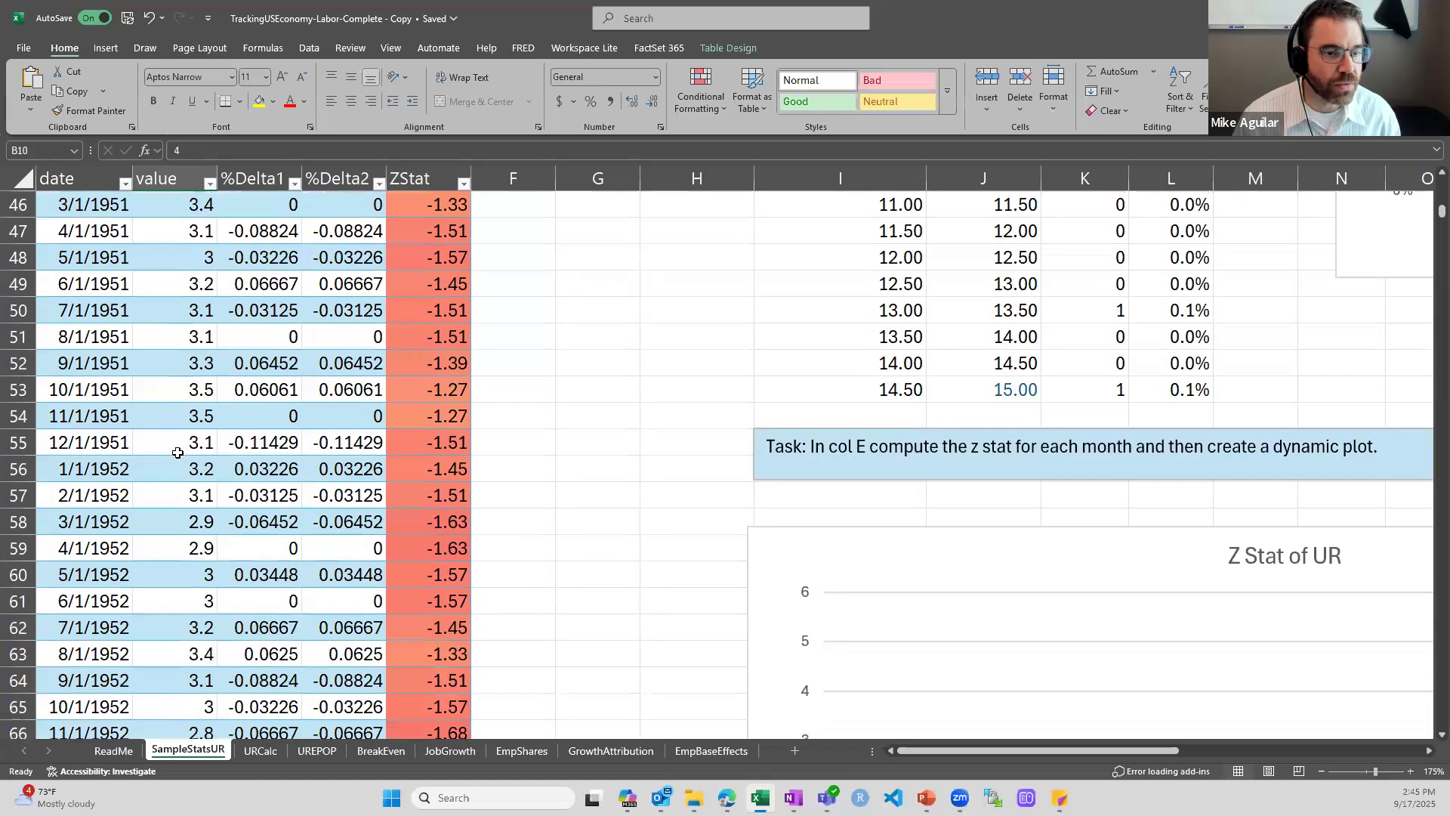
pyautogui.scroll(-4, 177, 452)
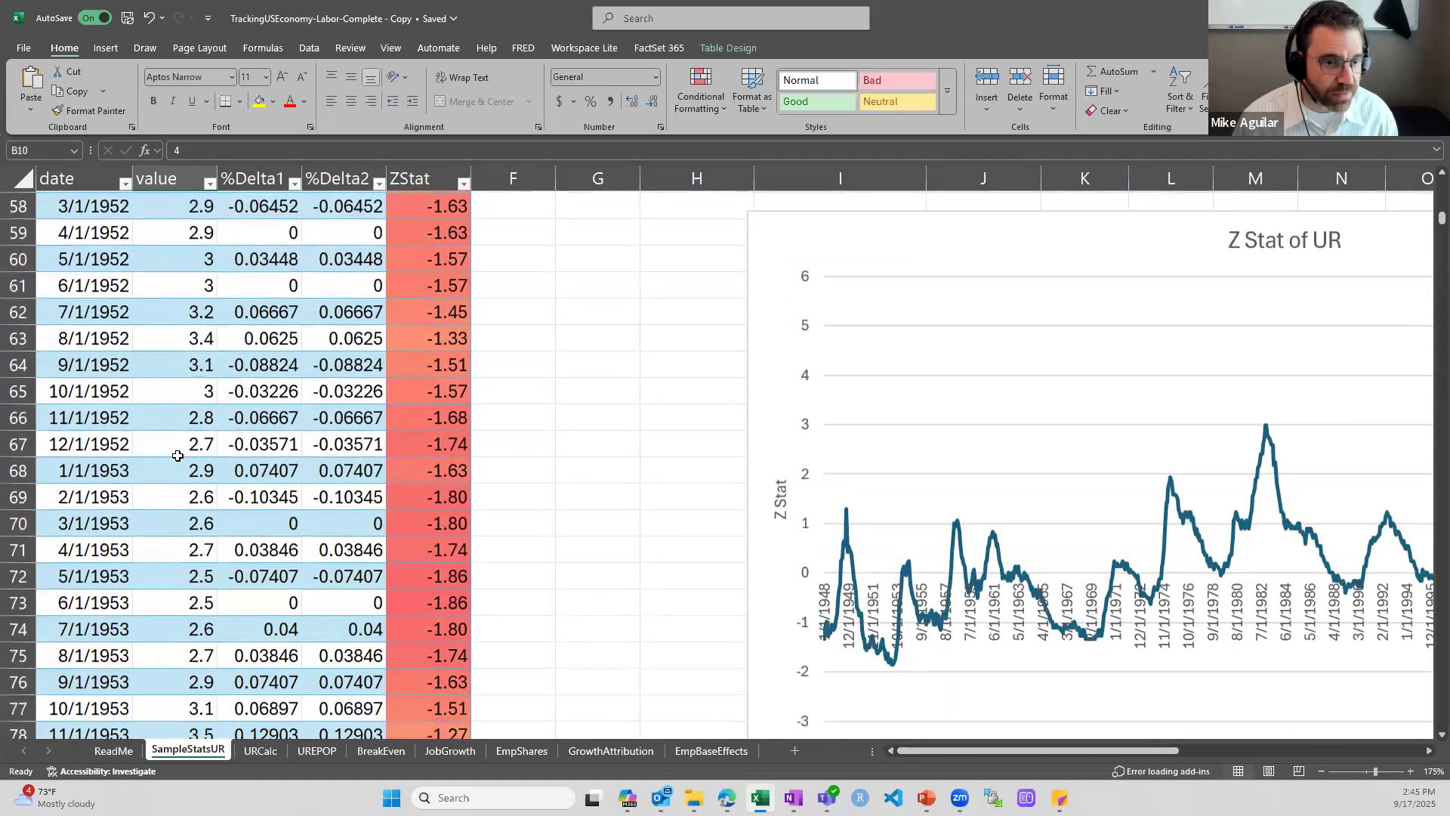
pyautogui.scroll(-1, 178, 454)
pyautogui.click(185, 446)
pyautogui.scroll(-1, 200, 463)
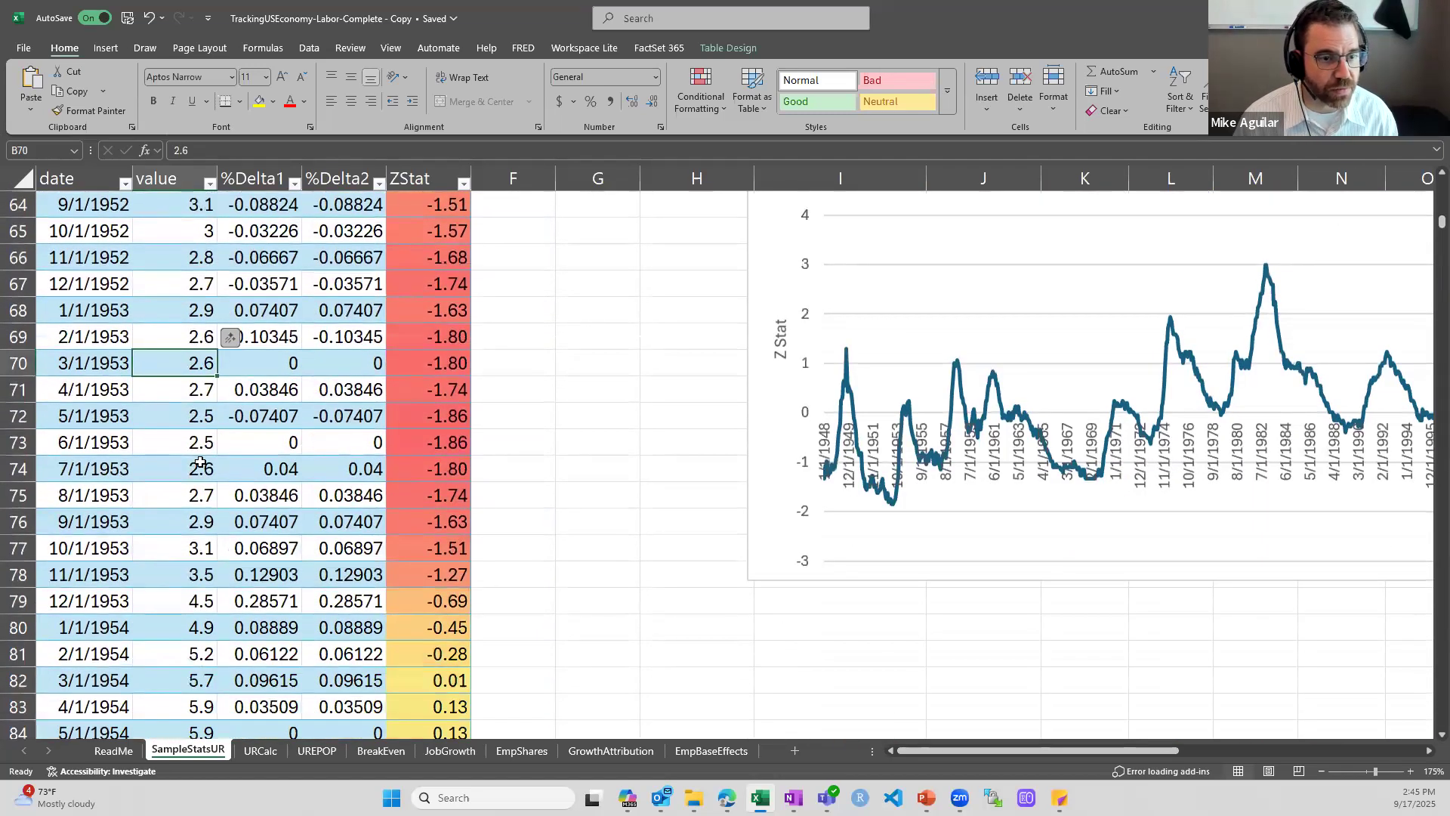
pyautogui.click(200, 444)
pyautogui.click(204, 417)
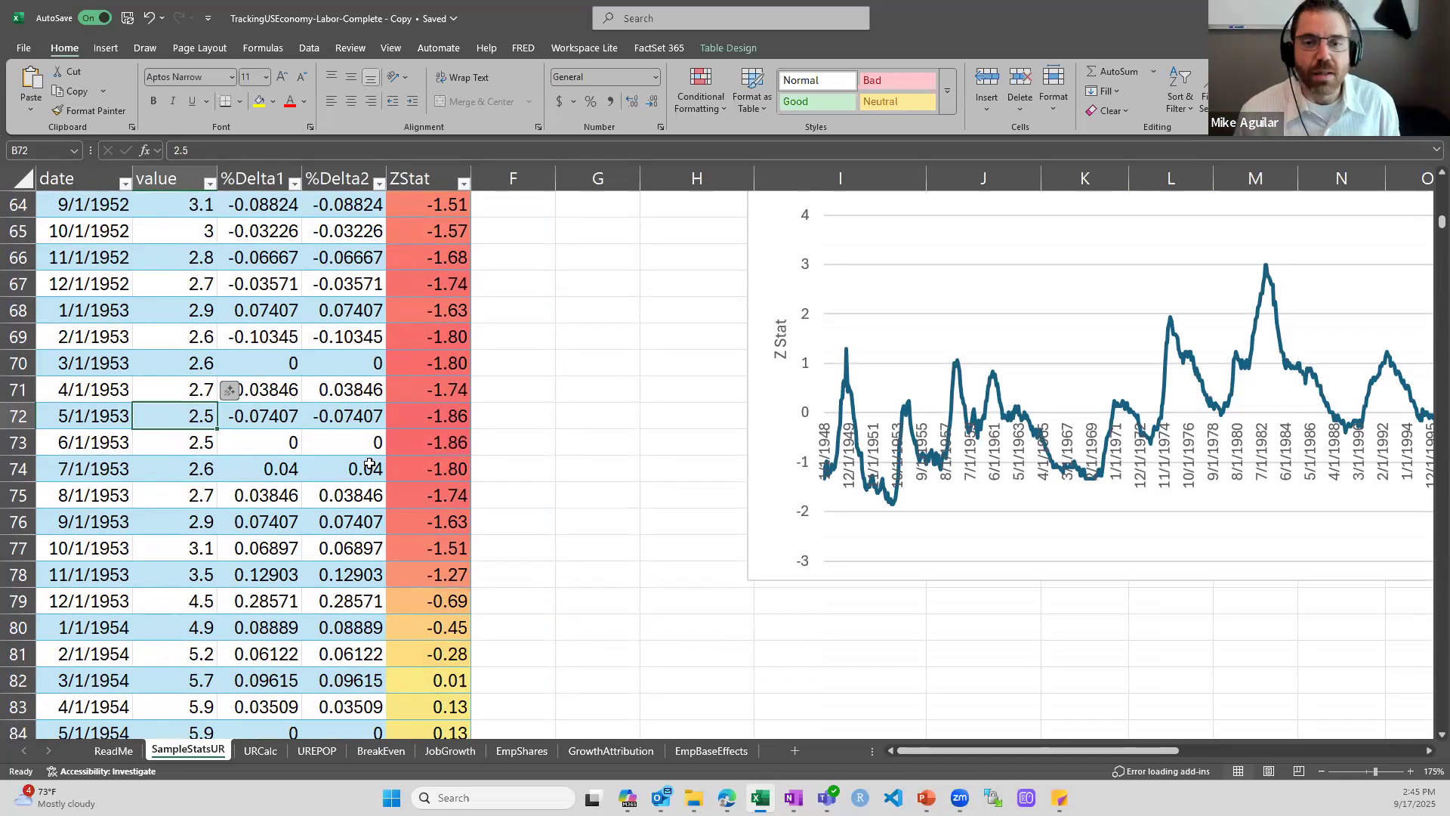
# Inspect the INDEX and MATCH formula in K17 that returns the date of the UR minimum
pyautogui.scroll(18, 447, 466)
pyautogui.scroll(3, 513, 482)
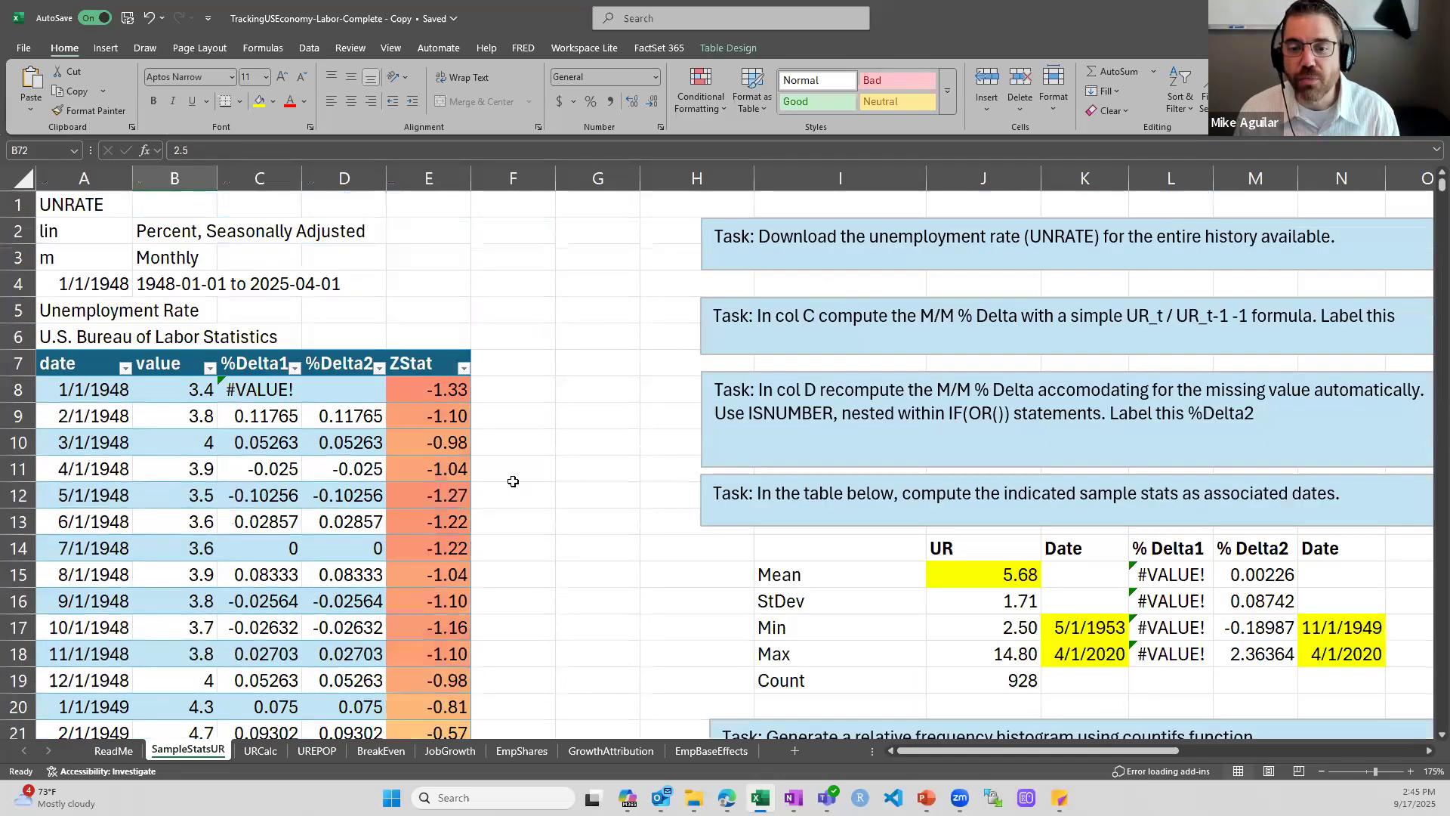
pyautogui.scroll(-2, 513, 481)
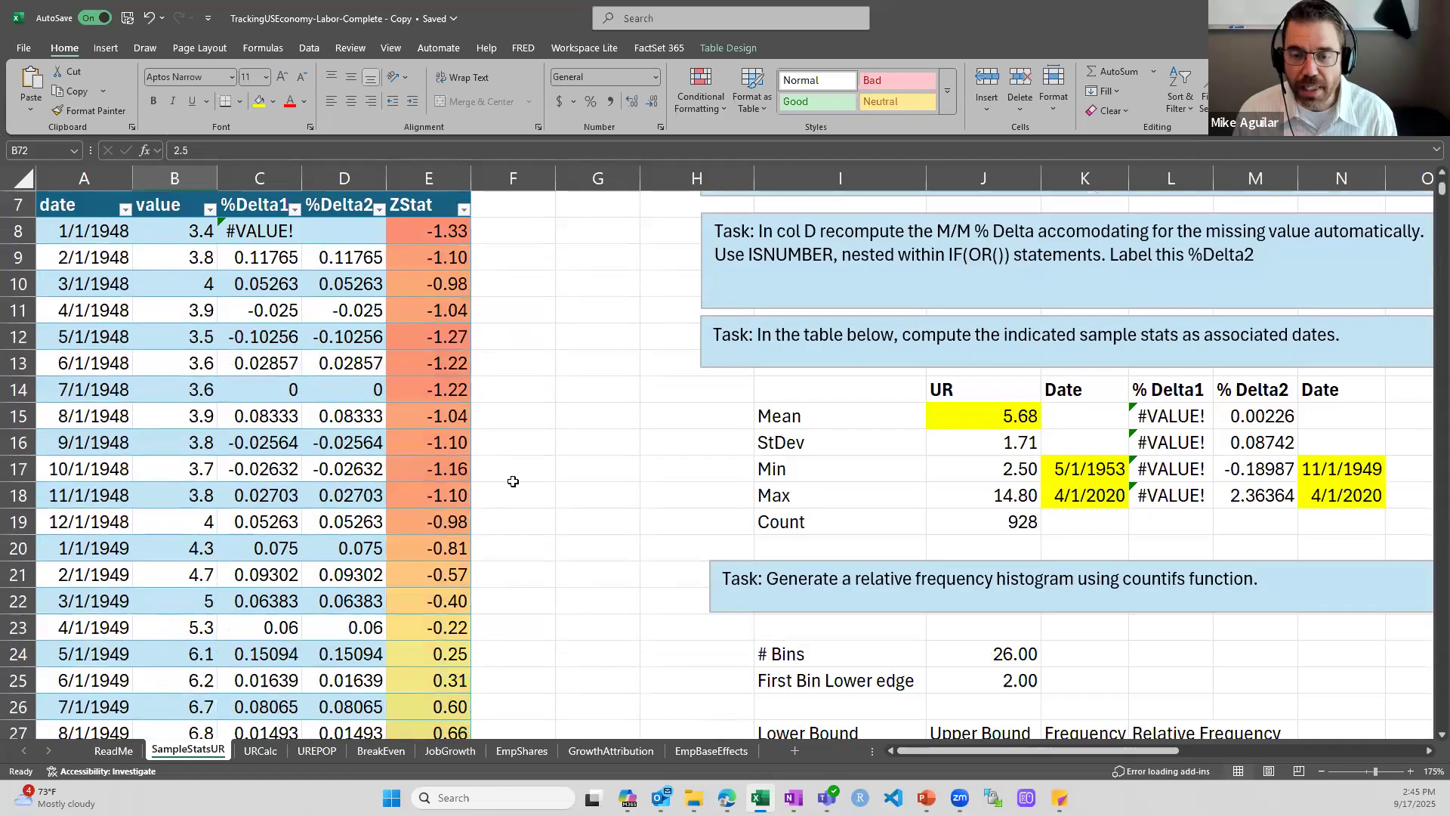
pyautogui.doubleClick(1071, 469)
pyautogui.moveTo(1157, 753); pyautogui.dragTo(1263, 765)
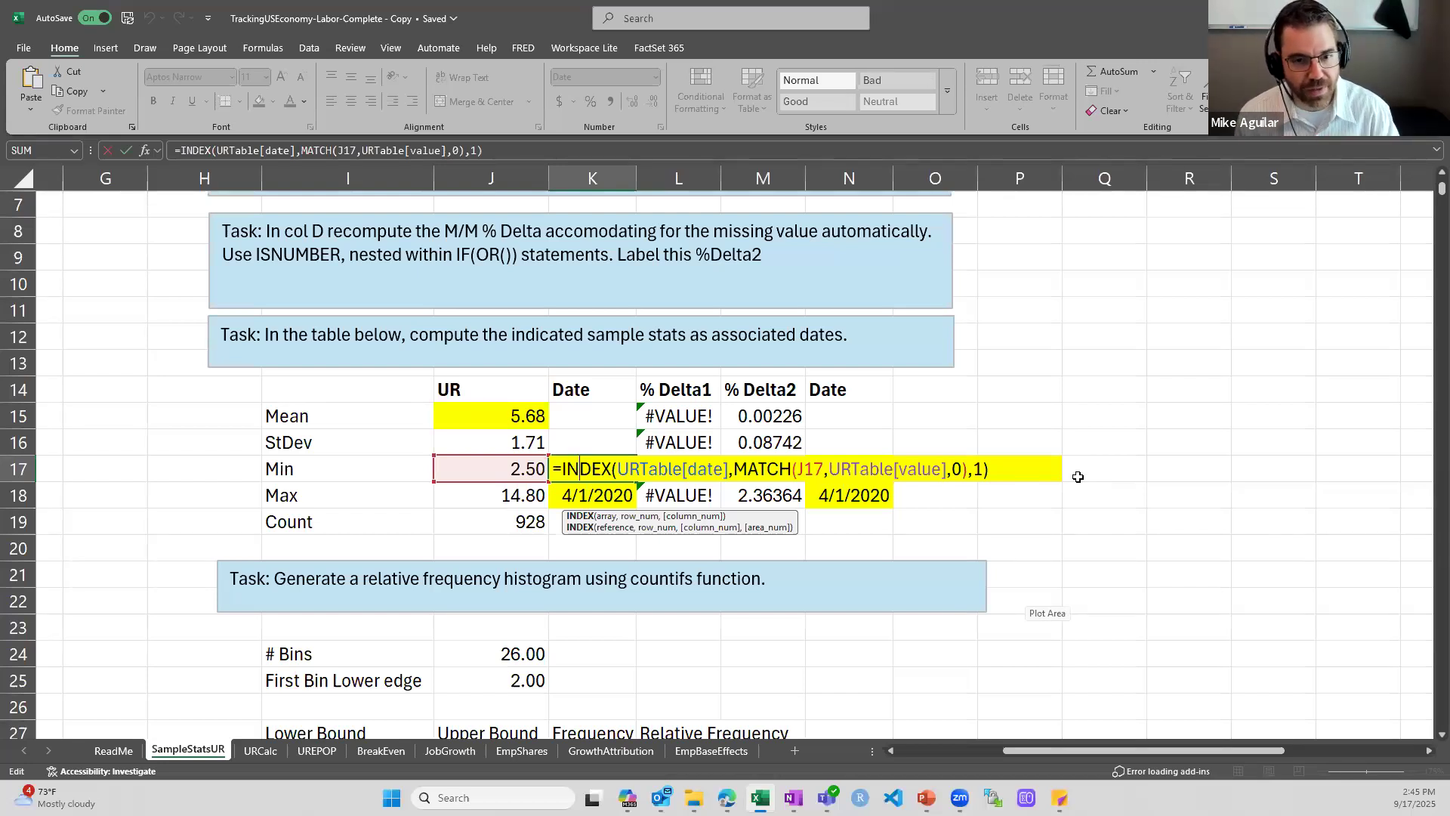
# Enter the helper formula =MATCH(J17,URTable[value],0) in P17 to find the minimum's row position with an exact match
pyautogui.click(1078, 477)
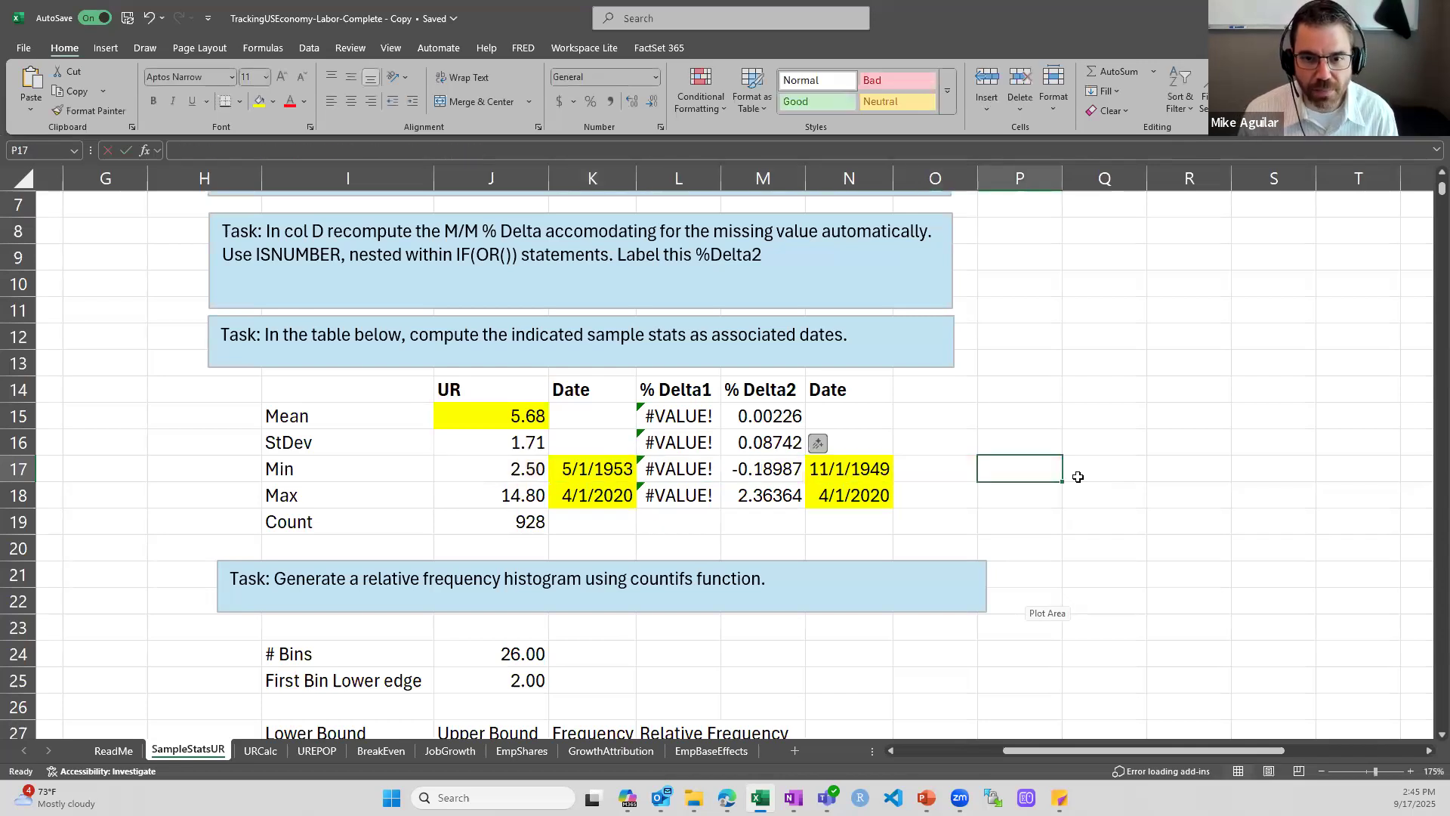
pyautogui.write('=match(')
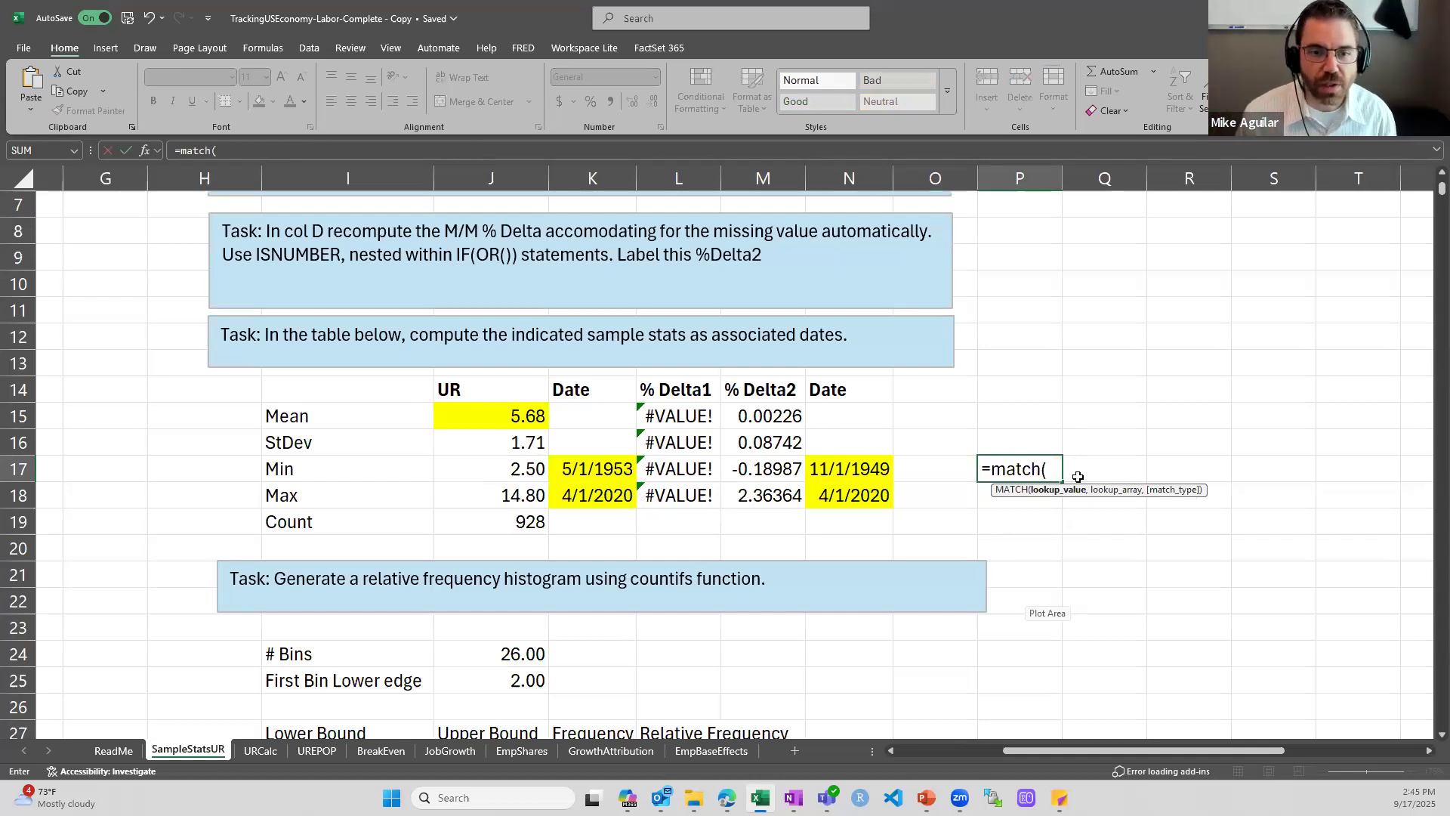
pyautogui.click(489, 471)
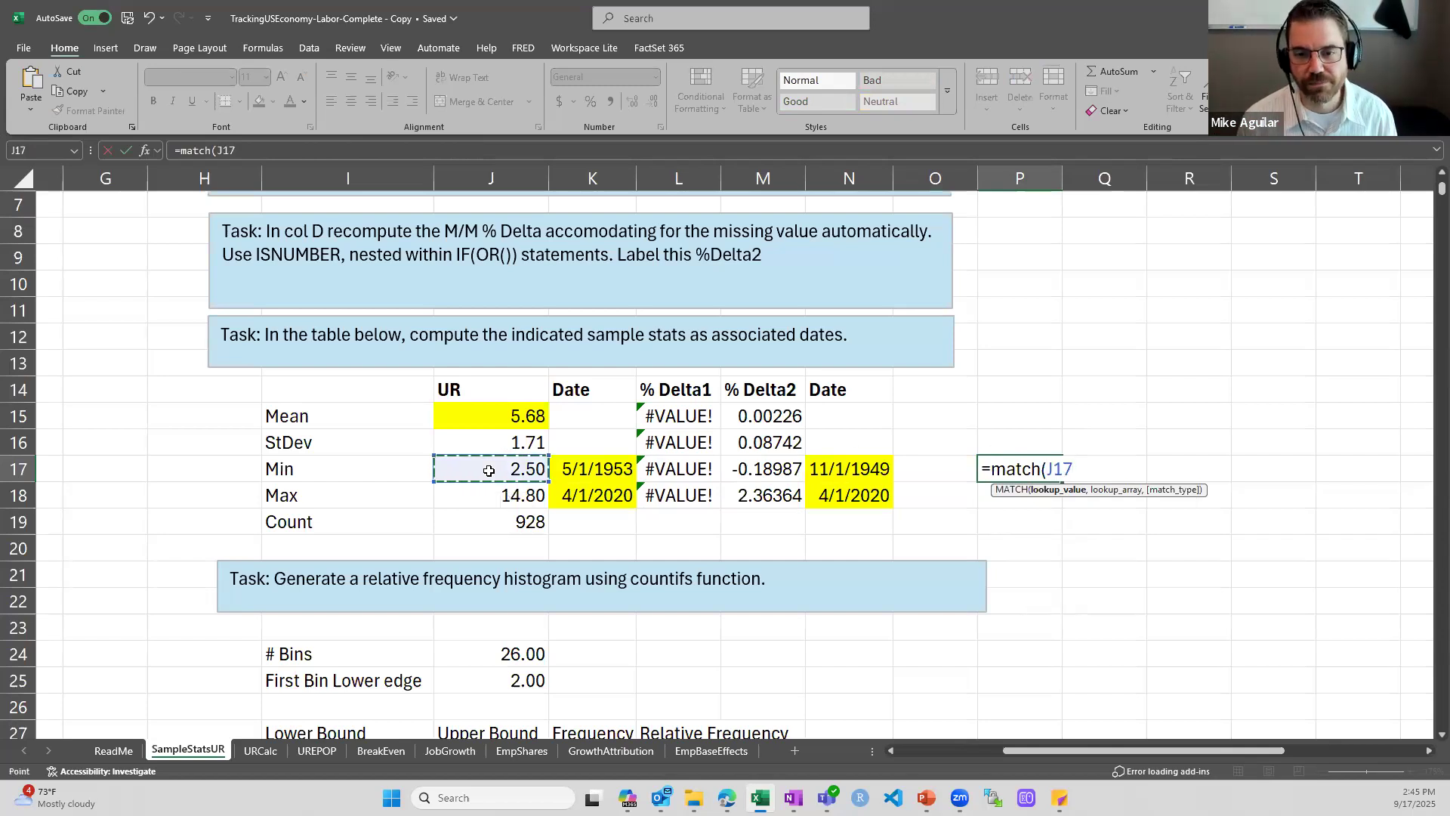
pyautogui.write(',')
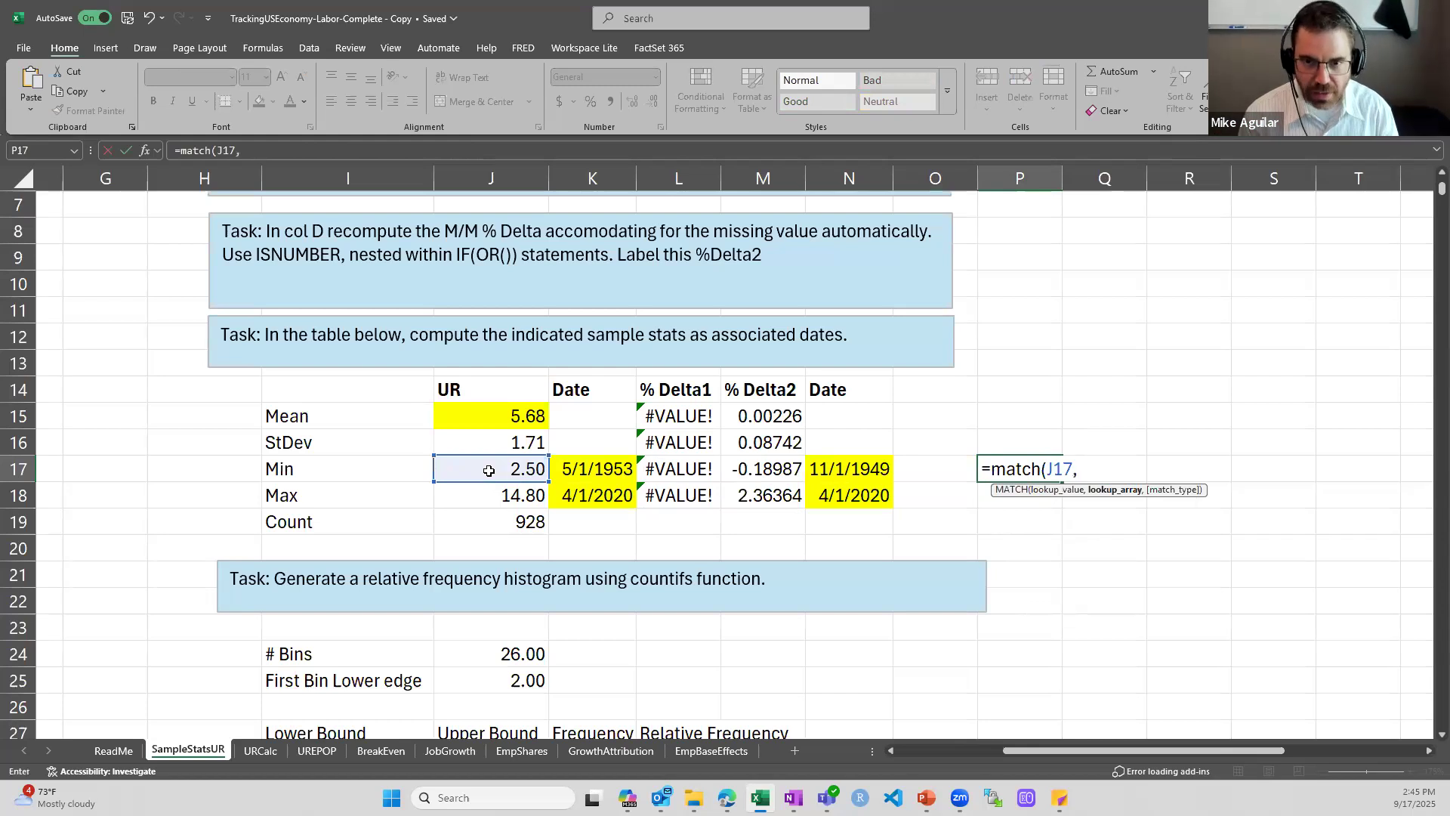
pyautogui.write('UR')
pyautogui.press('Tab')
pyautogui.write('[')
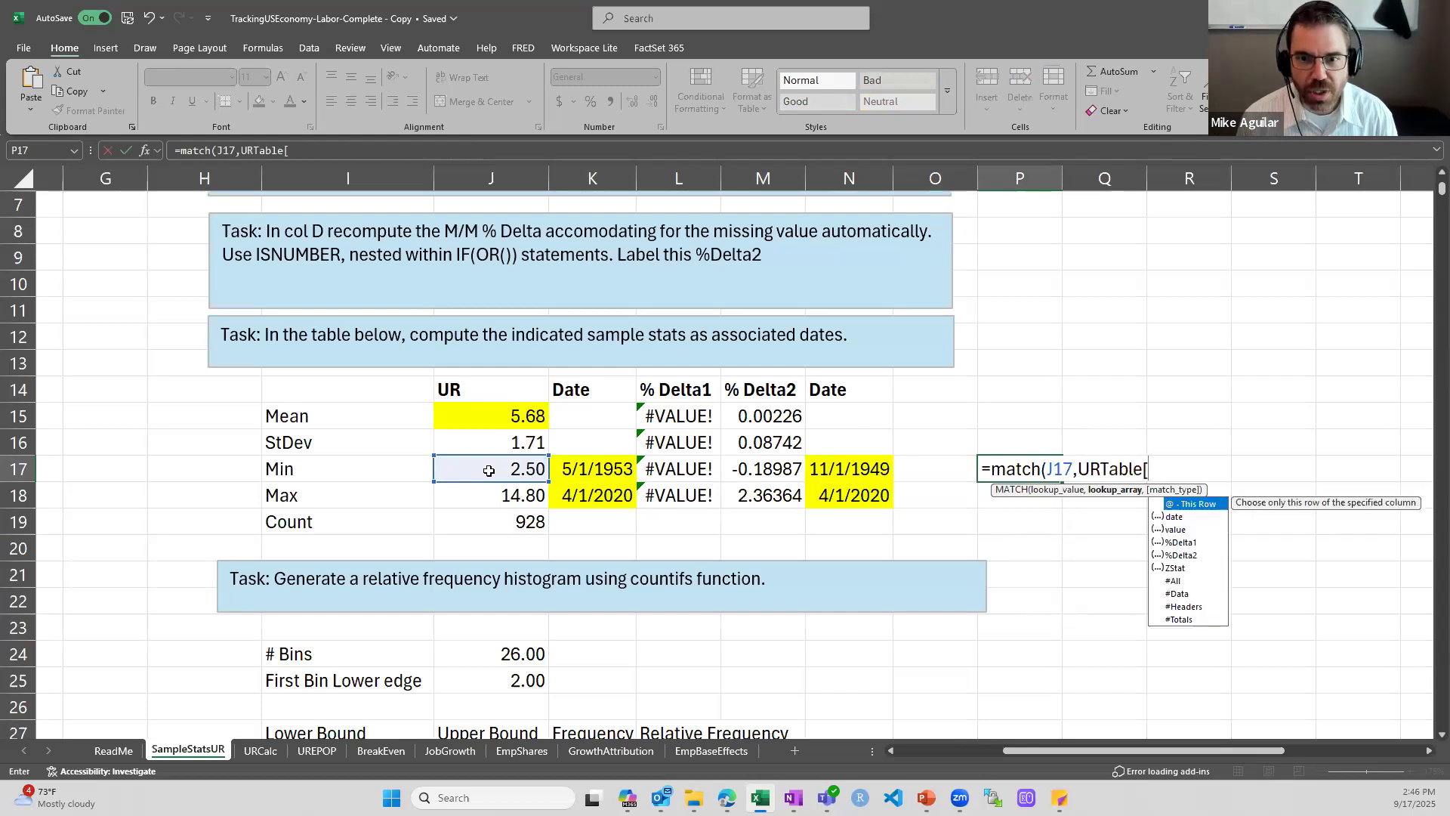
pyautogui.press('Down')
pyautogui.press('Down')
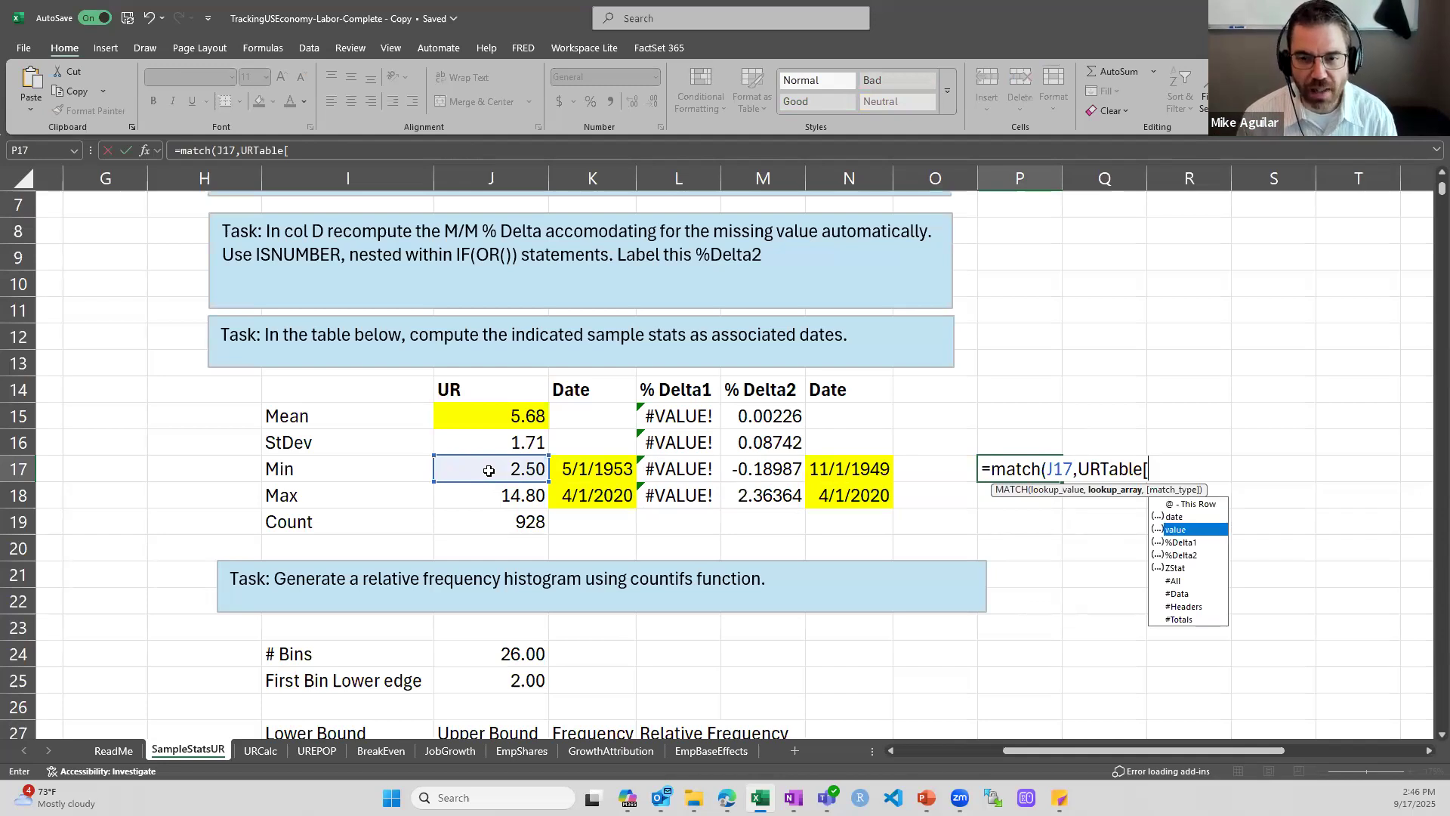
pyautogui.press('Tab')
pyautogui.write(']')
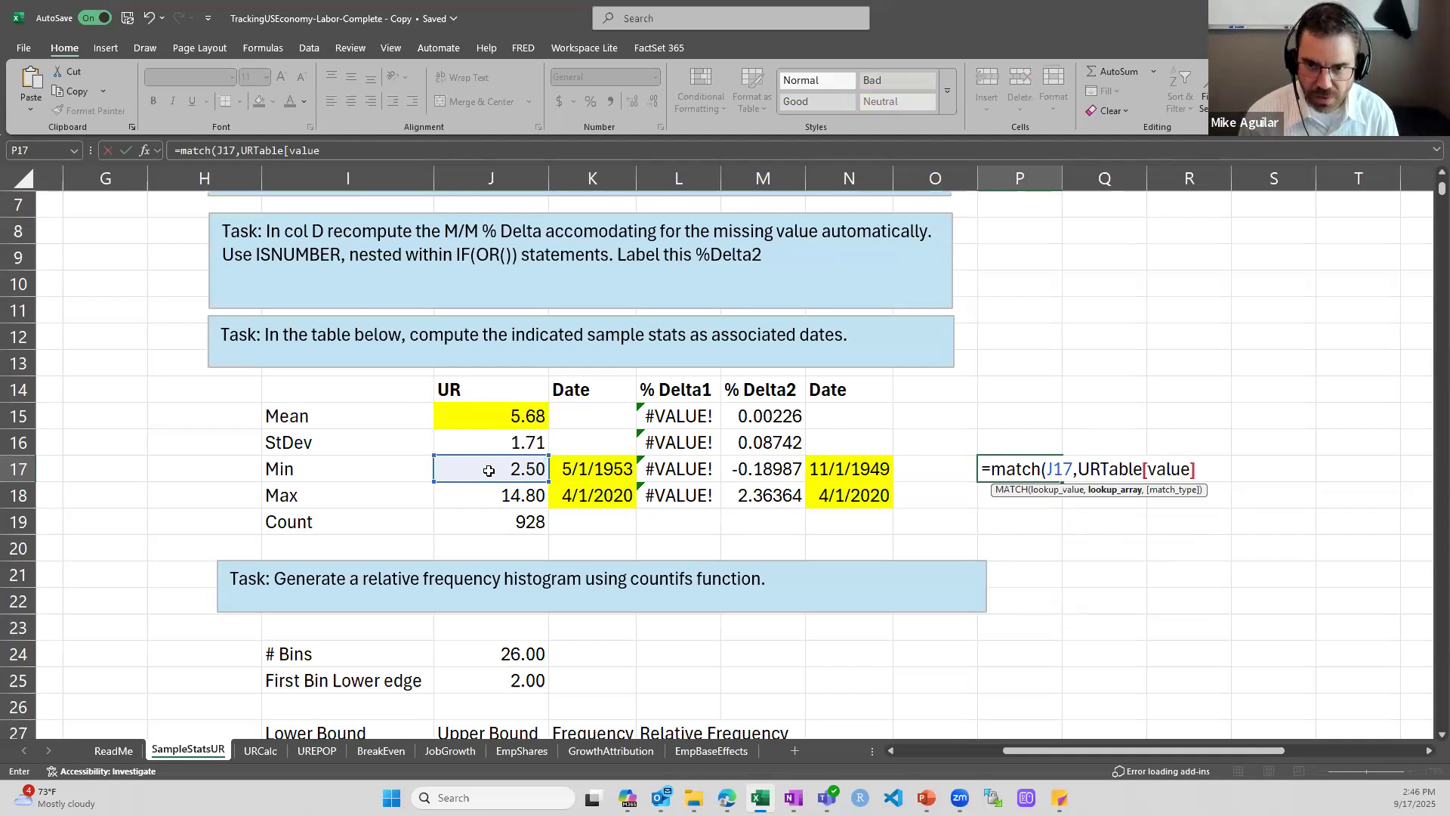
pyautogui.write(')')
pyautogui.write(',')
pyautogui.press('BackSpace')
pyautogui.press('BackSpace')
pyautogui.write(',')
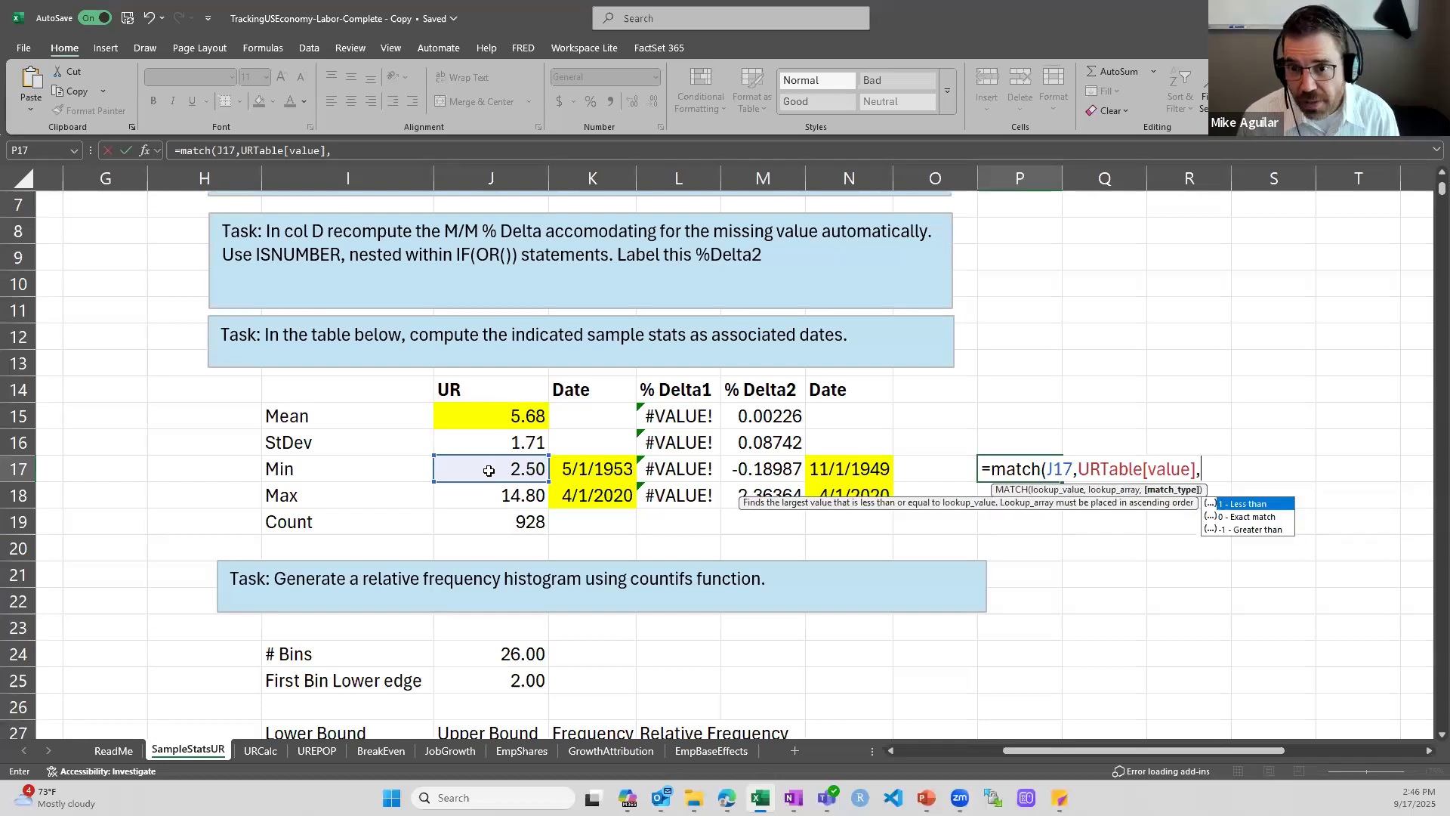
pyautogui.write('0')
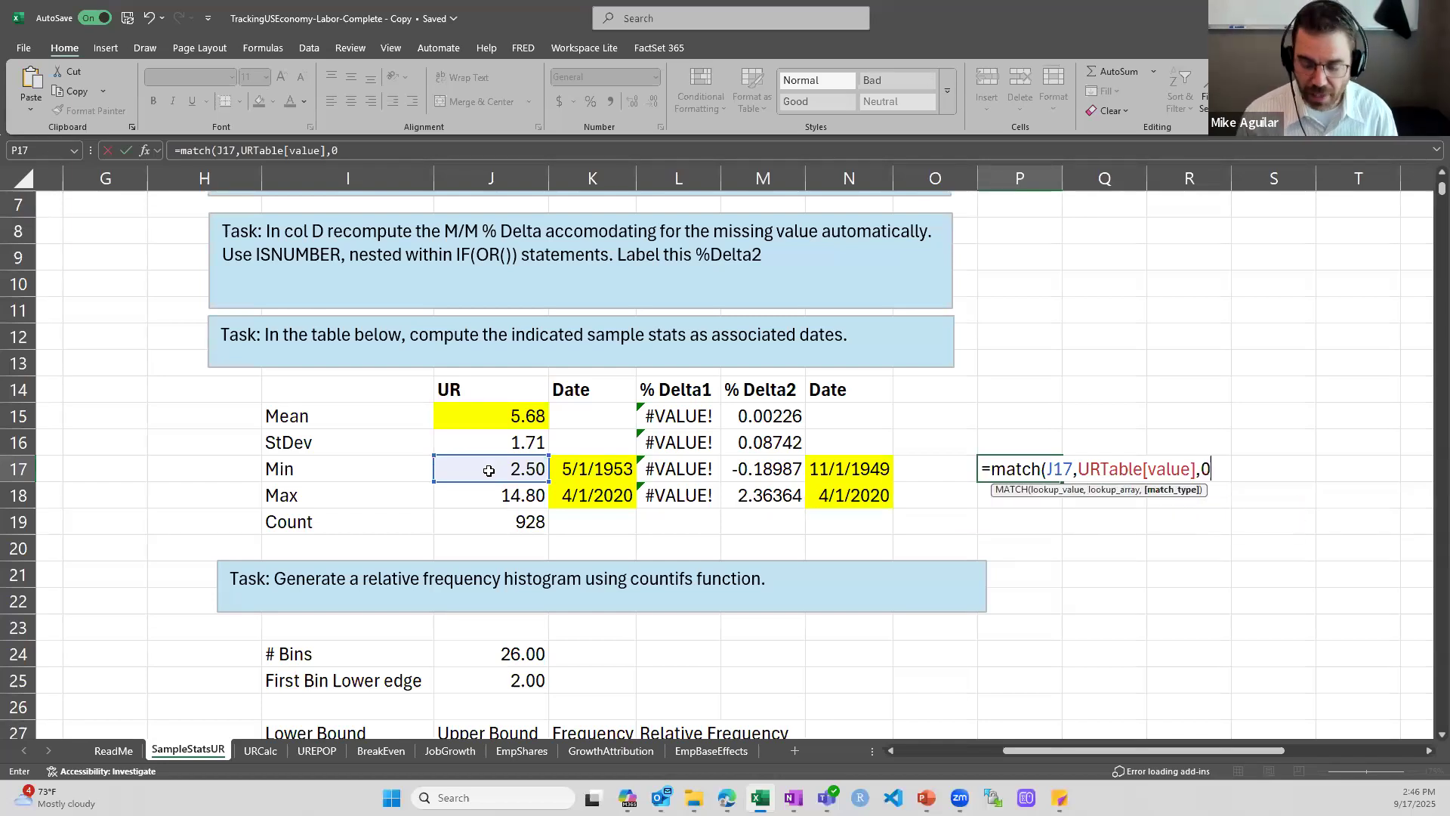
pyautogui.write(')')
pyautogui.press('Return')
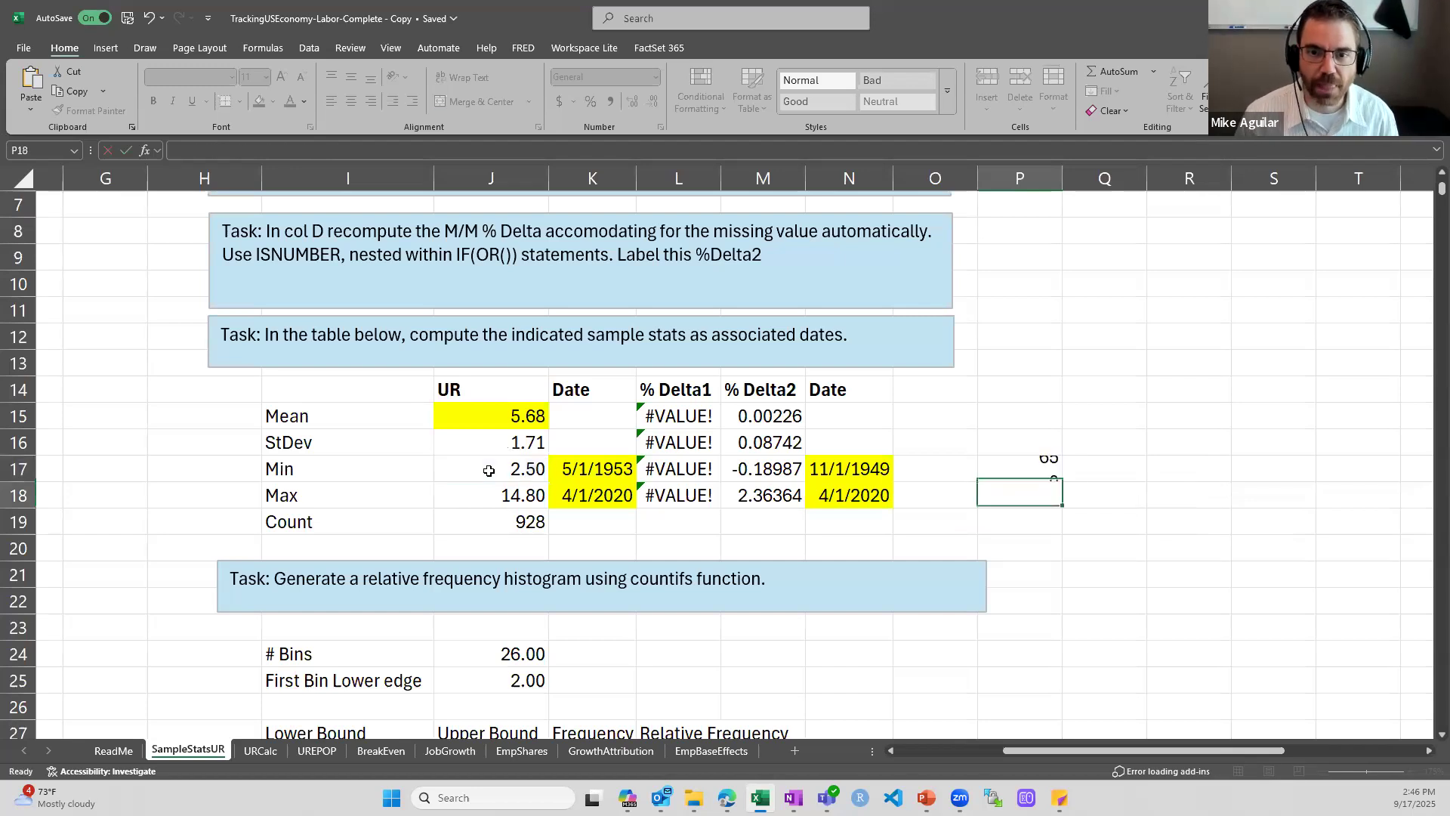
pyautogui.press('Up')
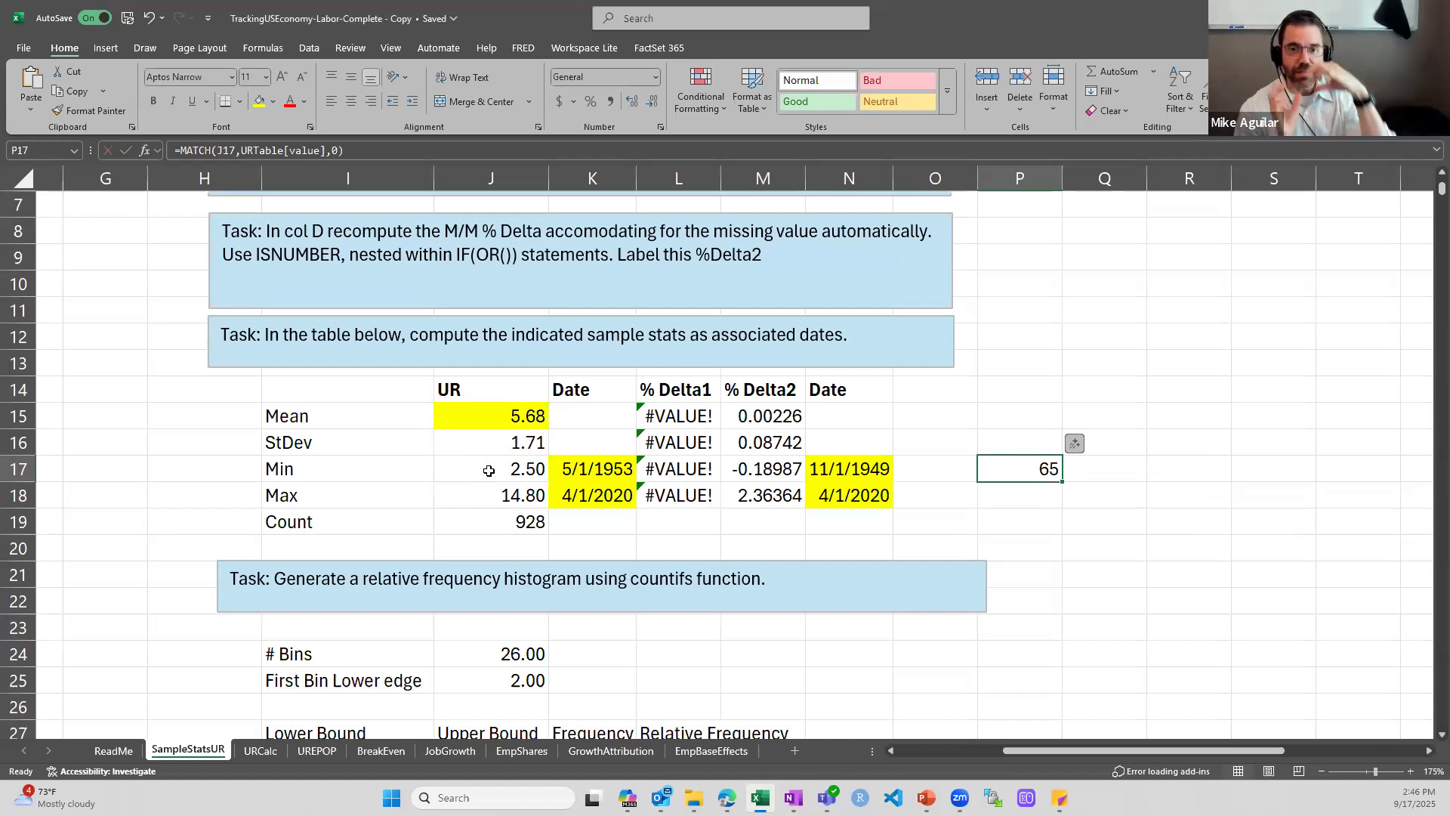
# Enter =INDEX(URTable[date],P17) in Q17 to return the date at the matched row position
pyautogui.press('Right')
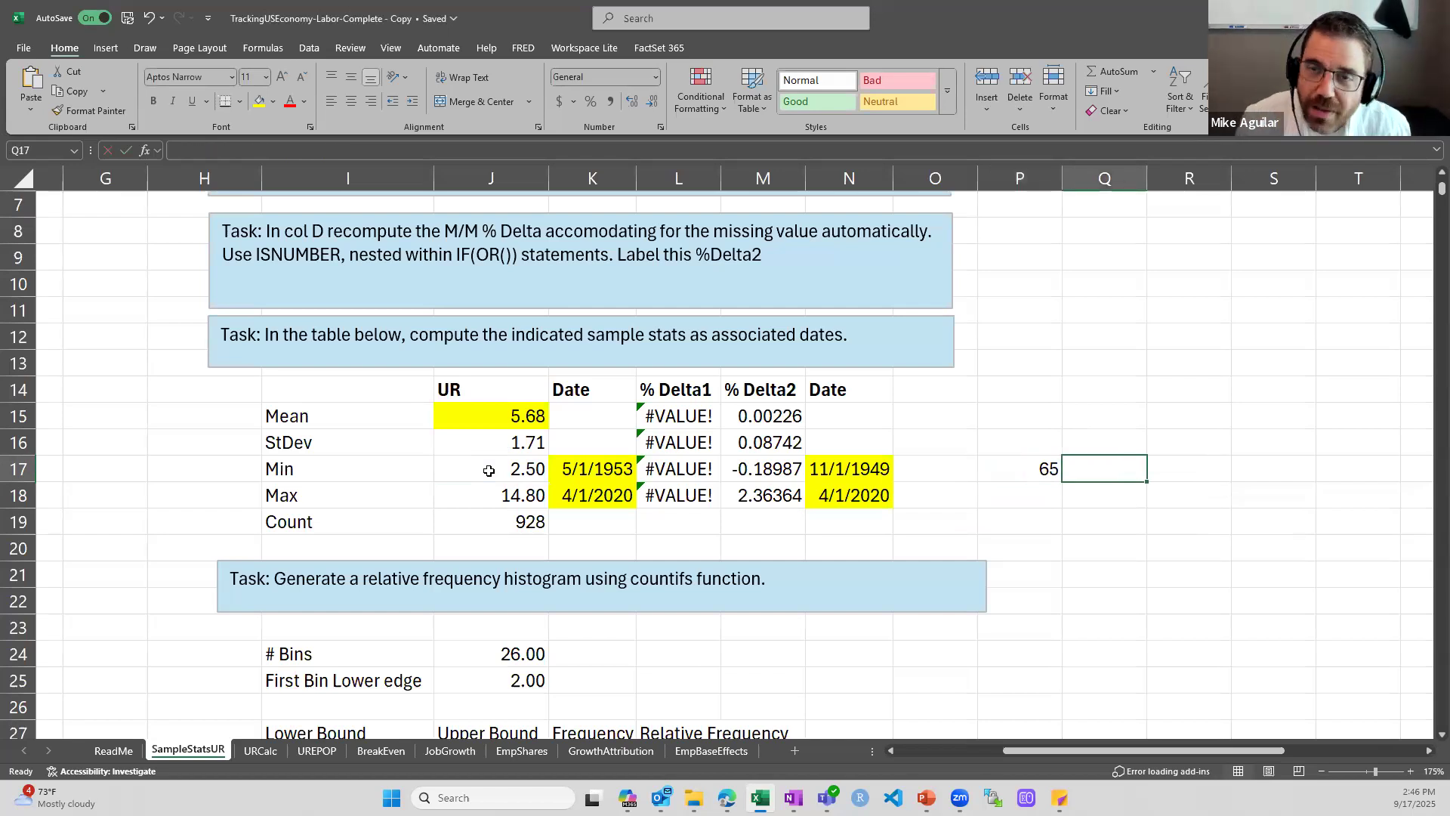
pyautogui.write('=index(')
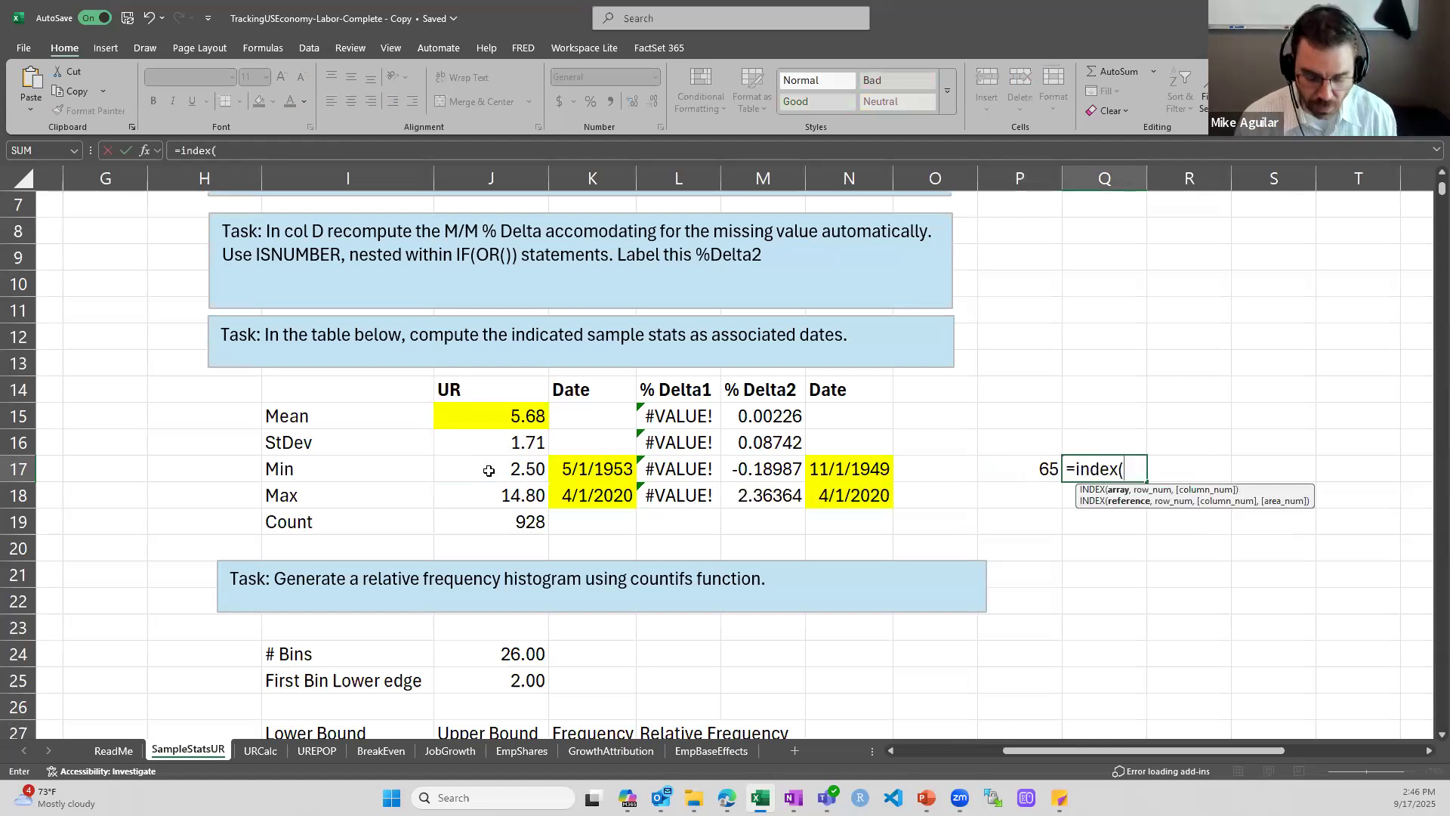
pyautogui.write('UR')
pyautogui.press('Tab')
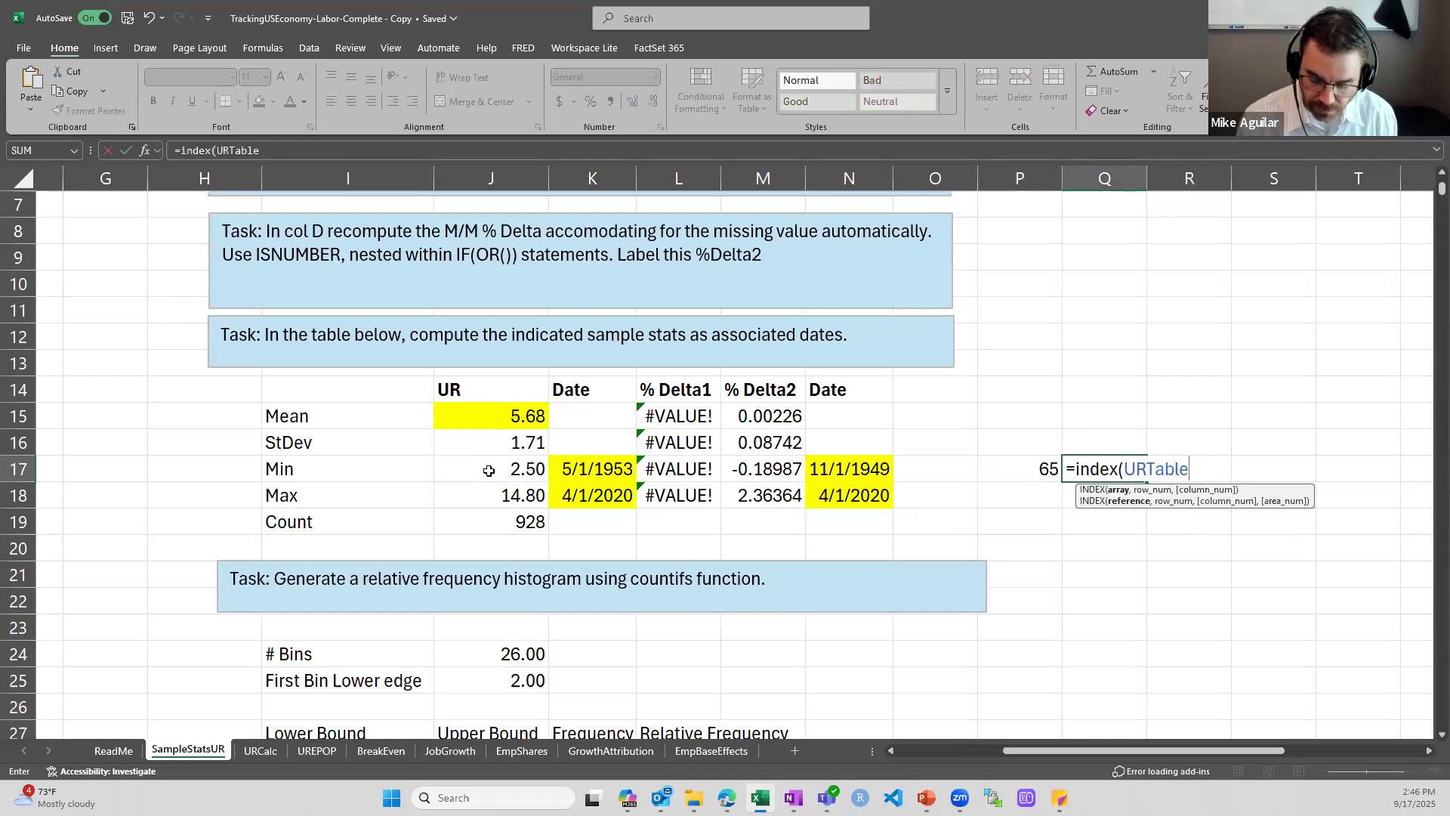
pyautogui.write('[')
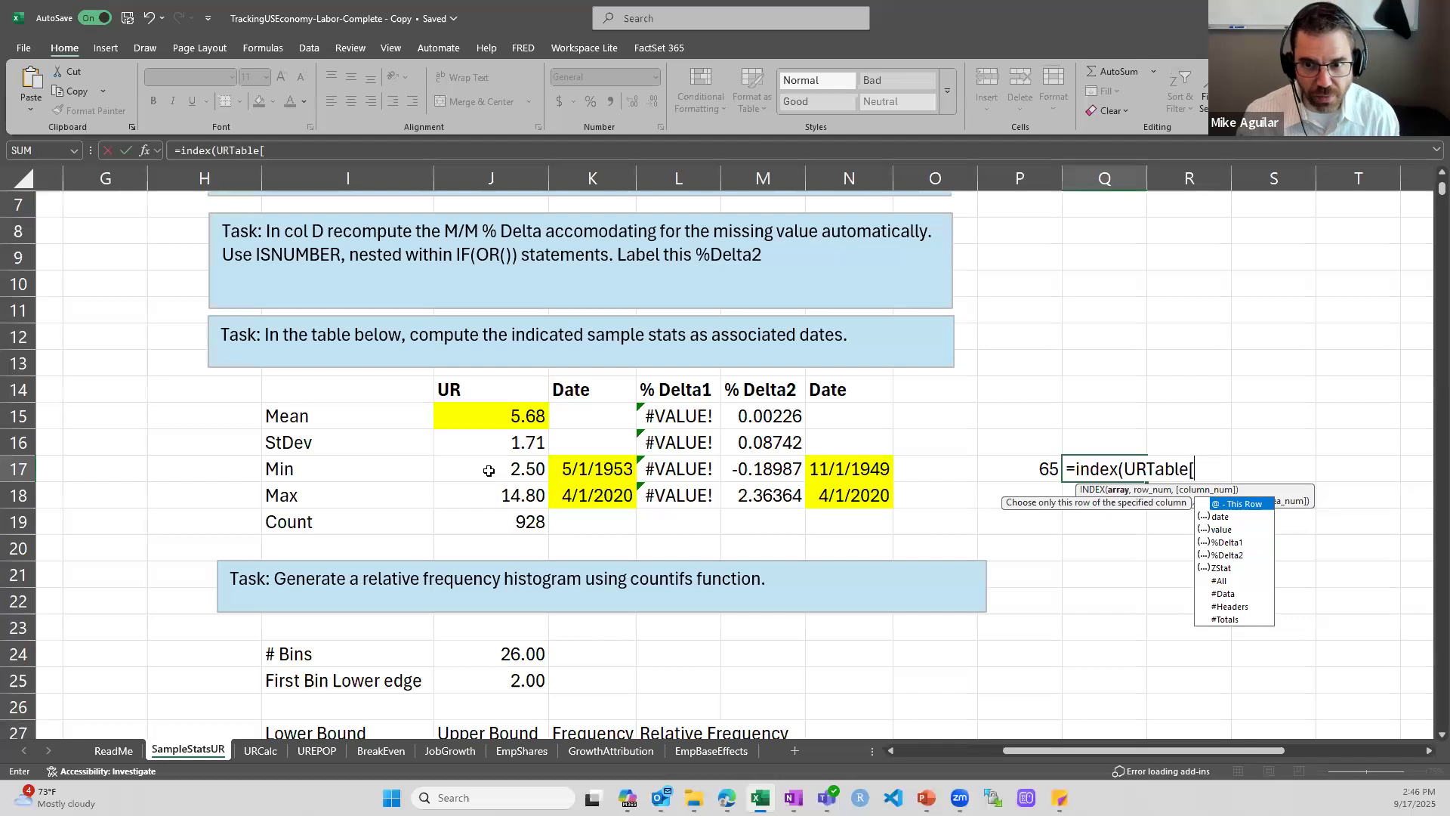
pyautogui.press('Down')
pyautogui.press('Tab')
pyautogui.write(']')
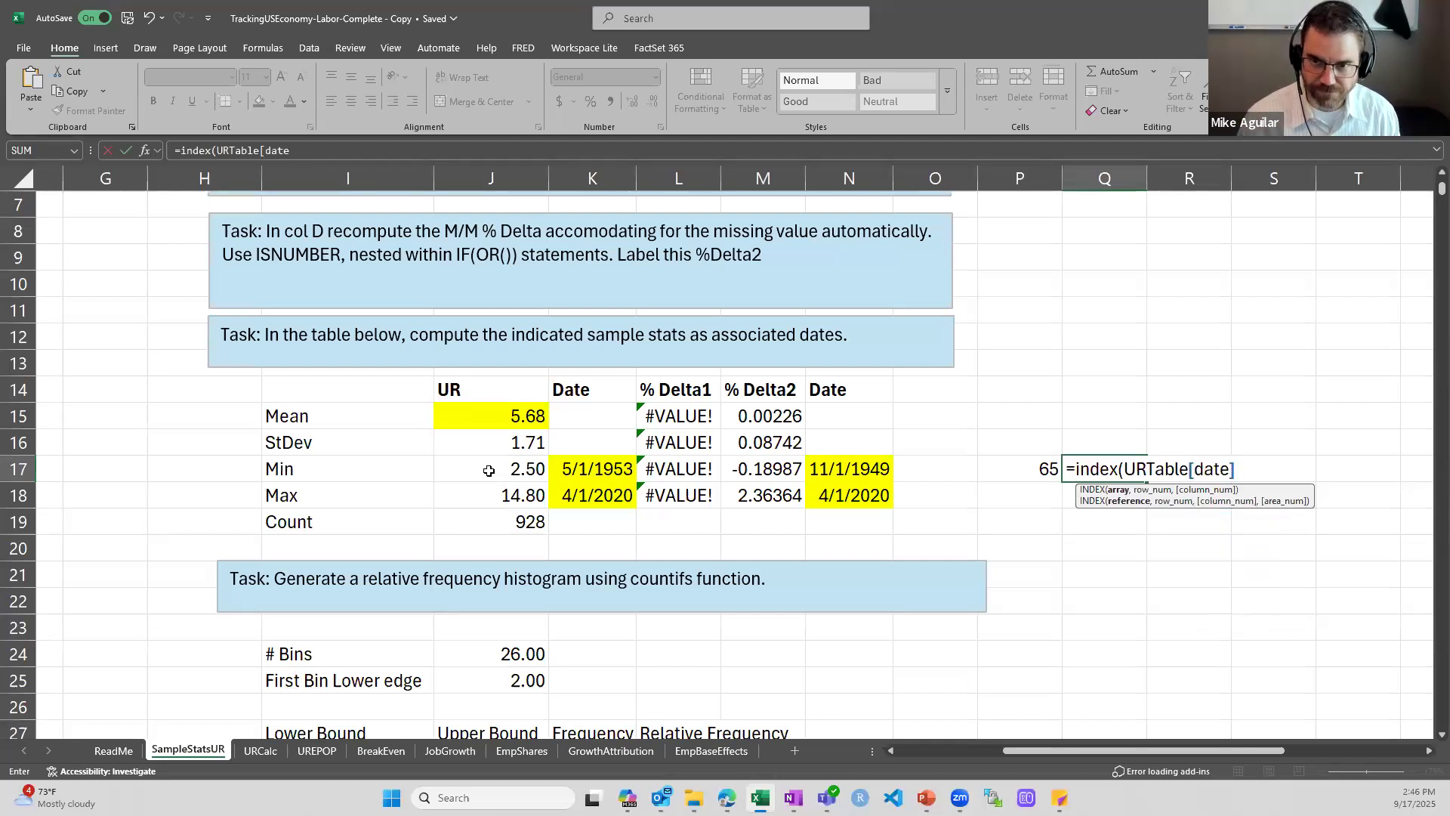
pyautogui.write(',')
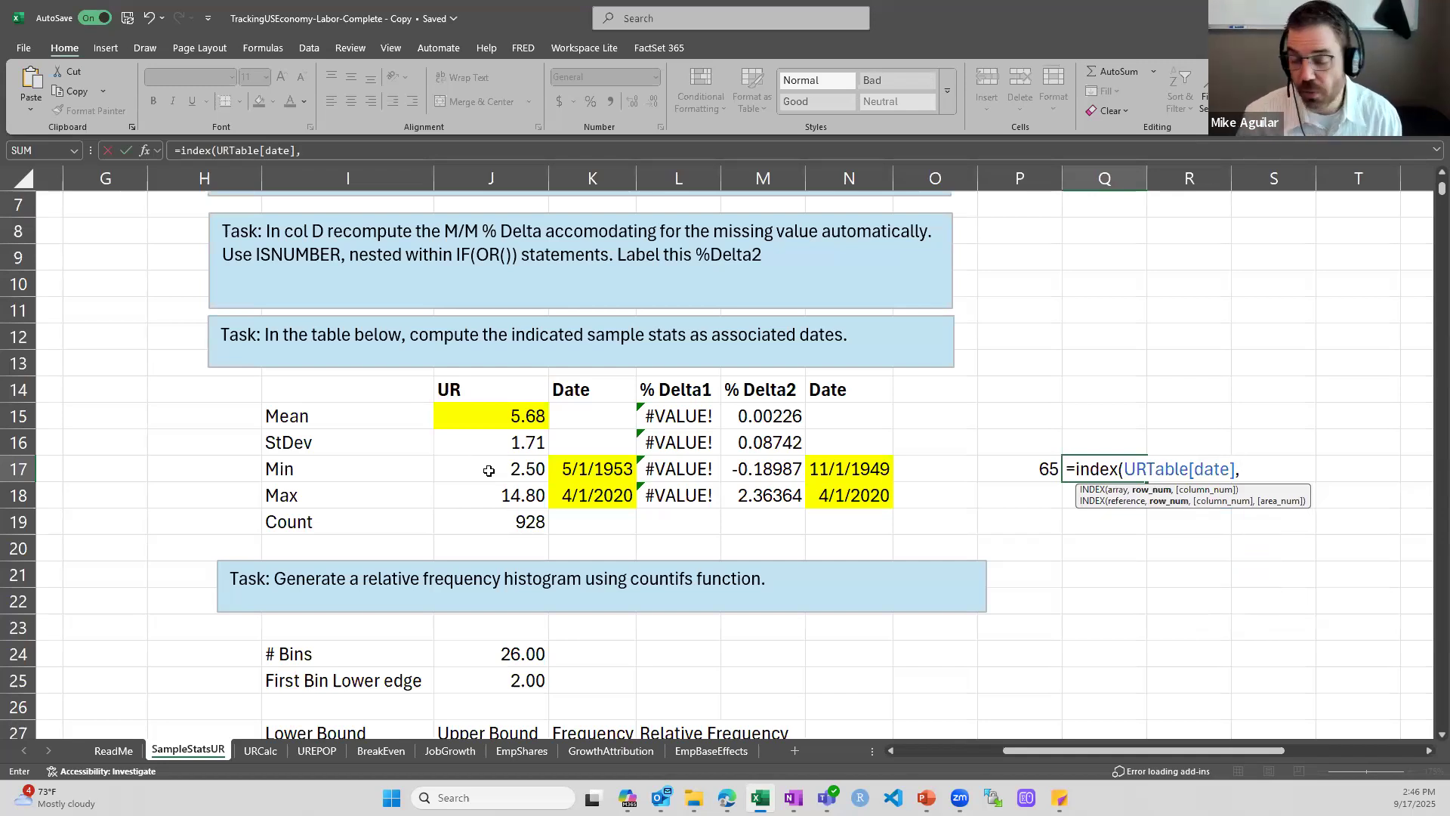
pyautogui.click(1036, 466)
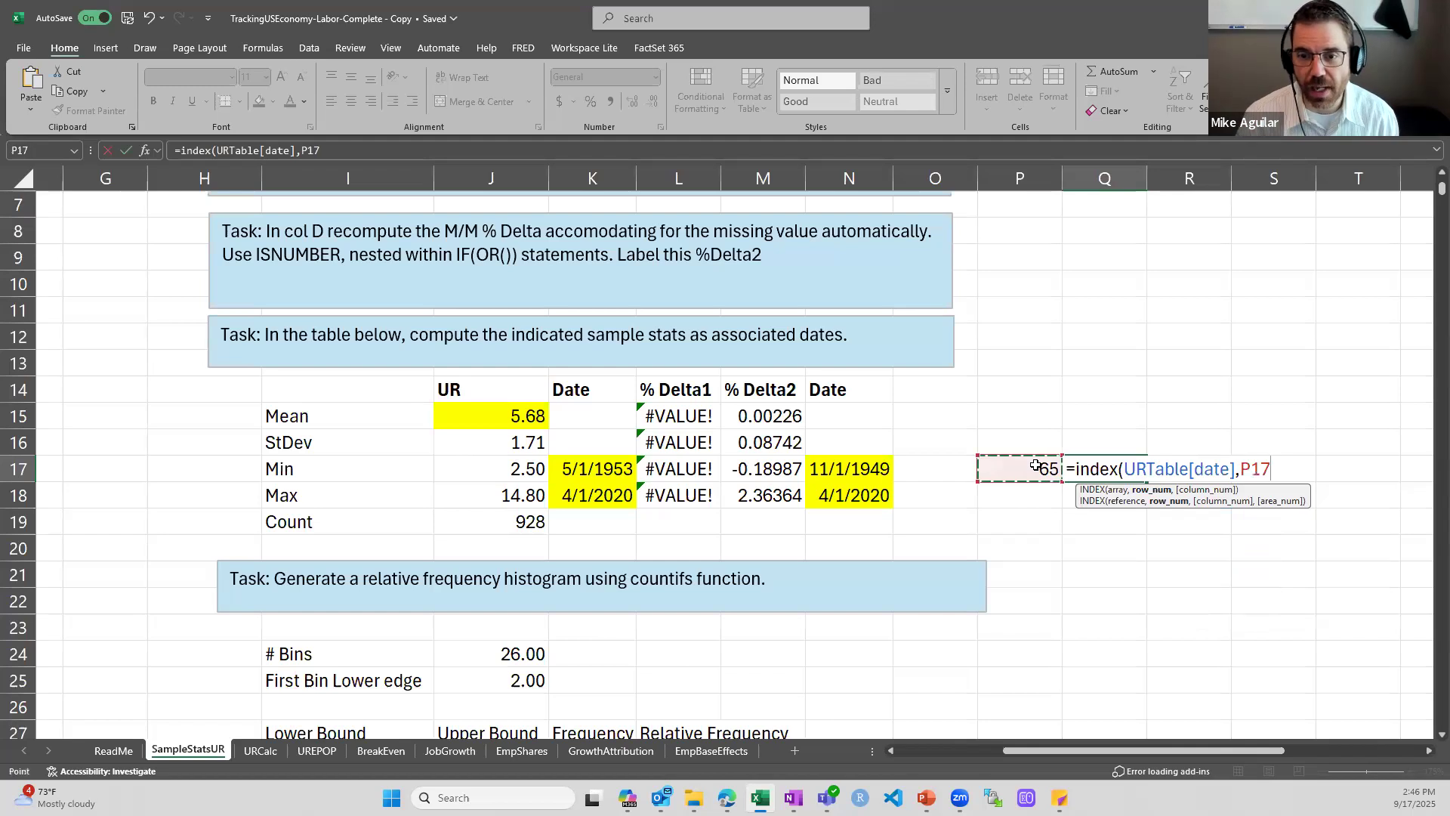
pyautogui.write(')')
pyautogui.press('Return')
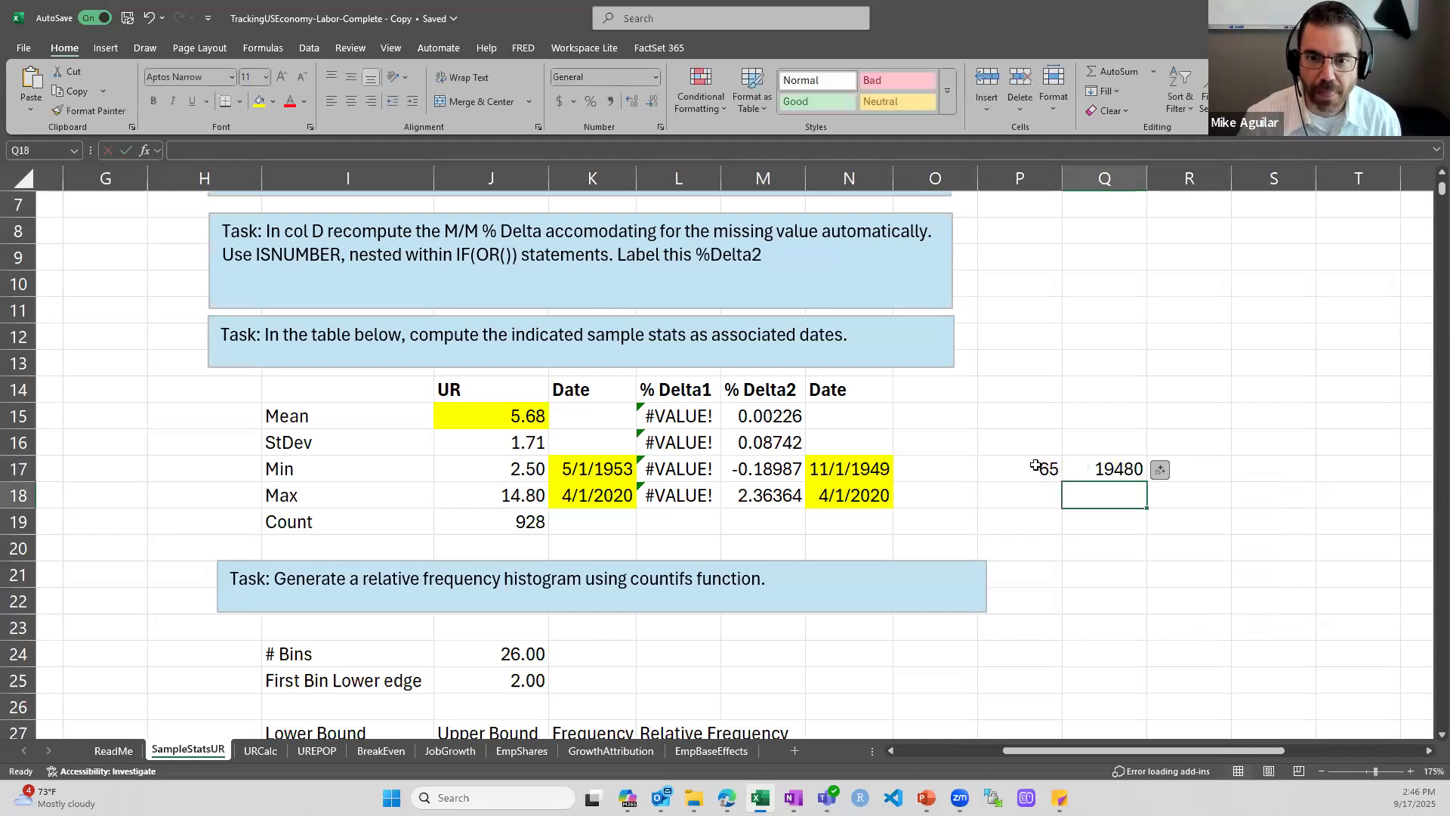
# Format the INDEX result in Q17 as a date
pyautogui.press('Up')
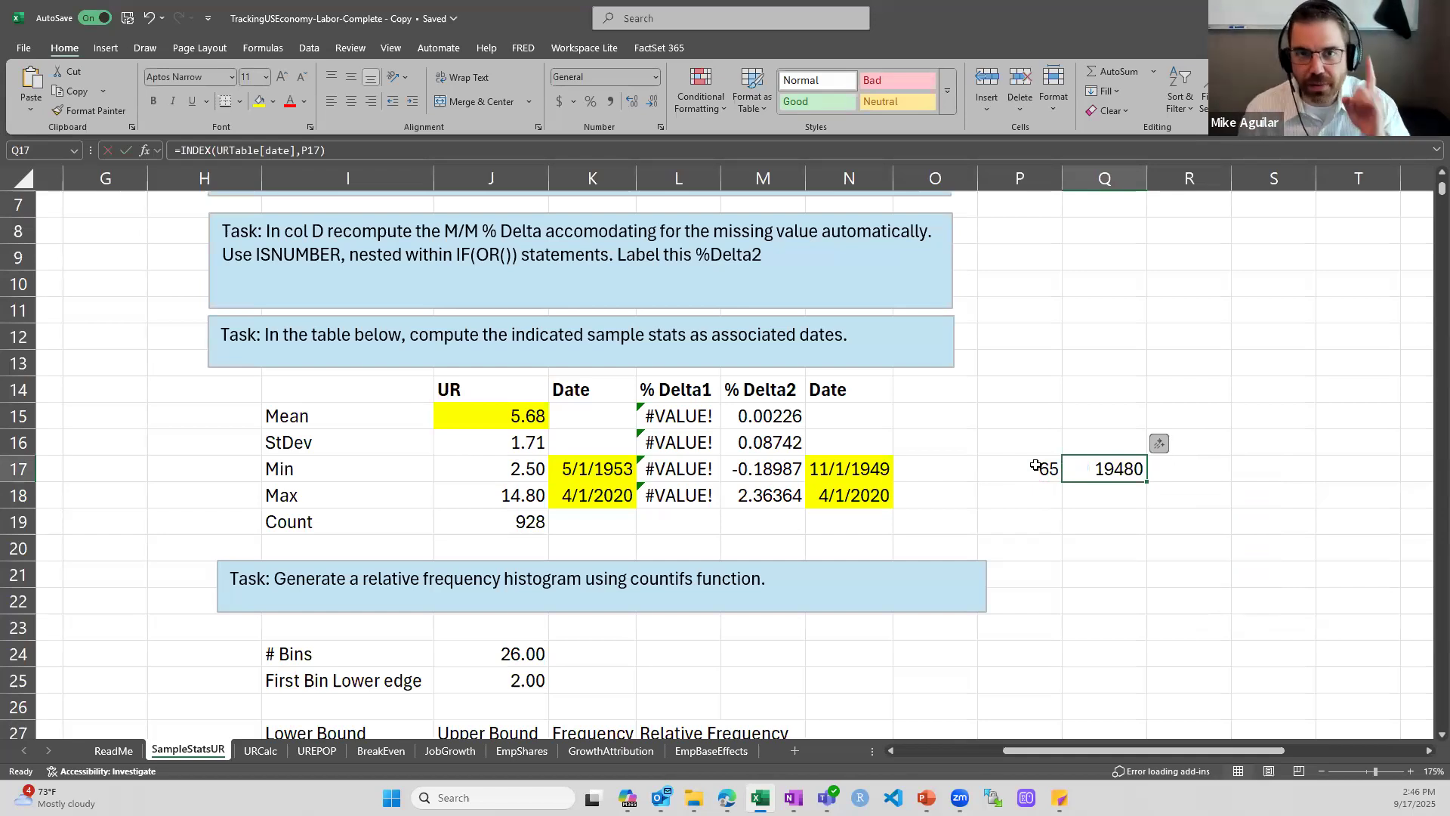
pyautogui.click(656, 78)
pyautogui.click(616, 251)
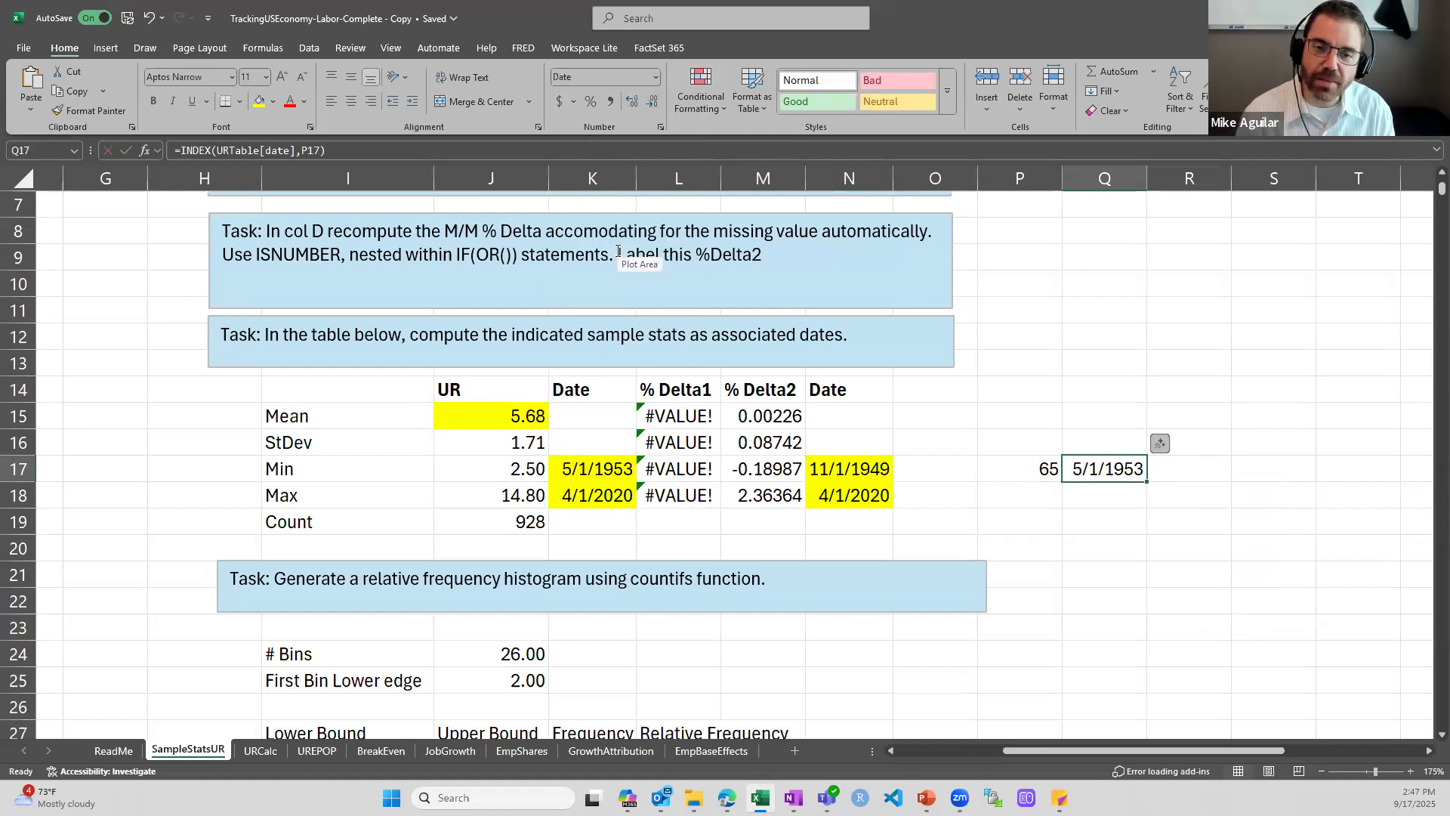
# Inspect the INDEX and MATCH formula for the UR maximum's date in K18, and select the helper cells P17:Q17
pyautogui.click(599, 487)
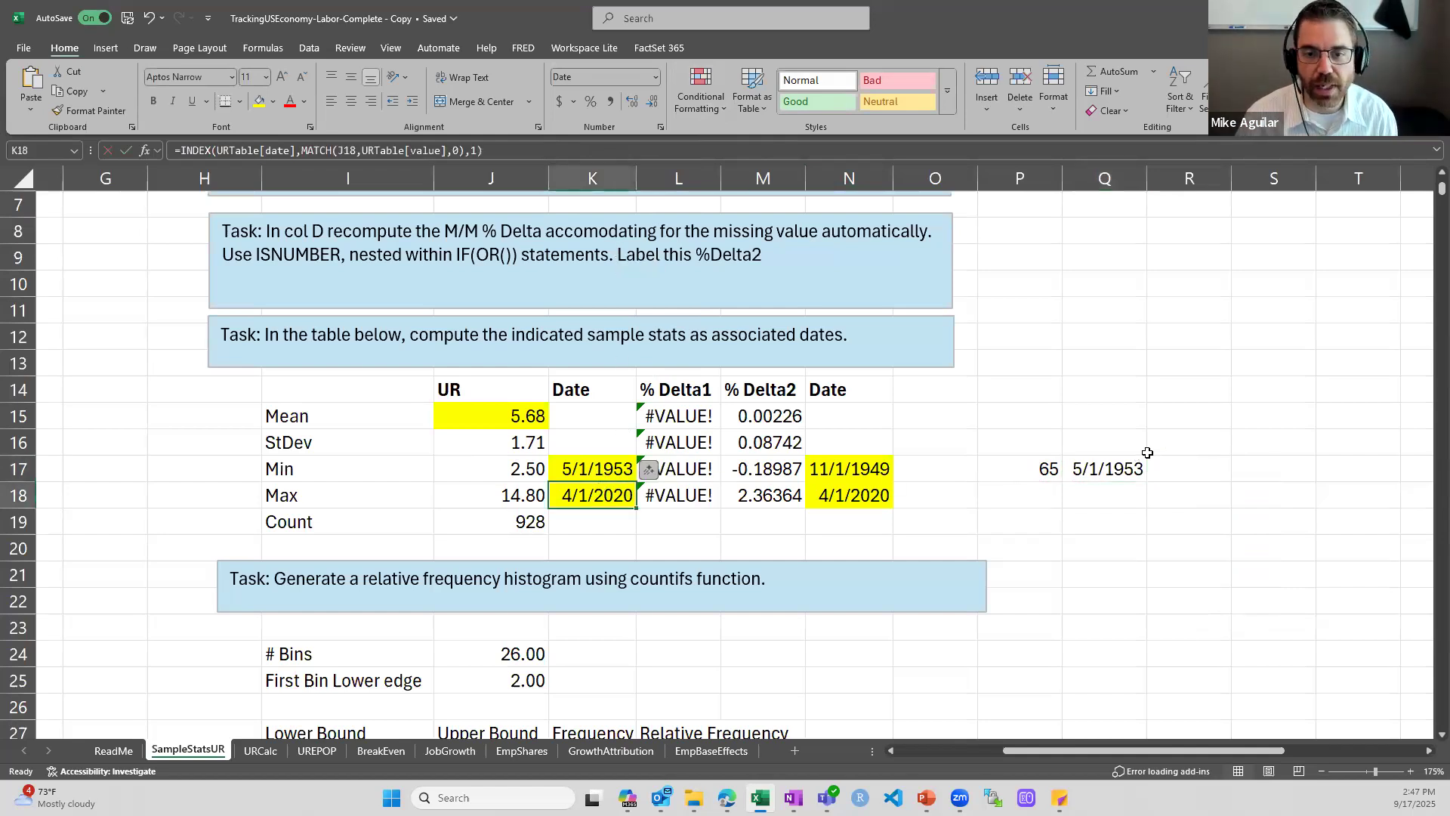
pyautogui.click(1042, 465)
pyautogui.keyDown('shift'); pyautogui.click(1101, 466); pyautogui.keyUp('shift')
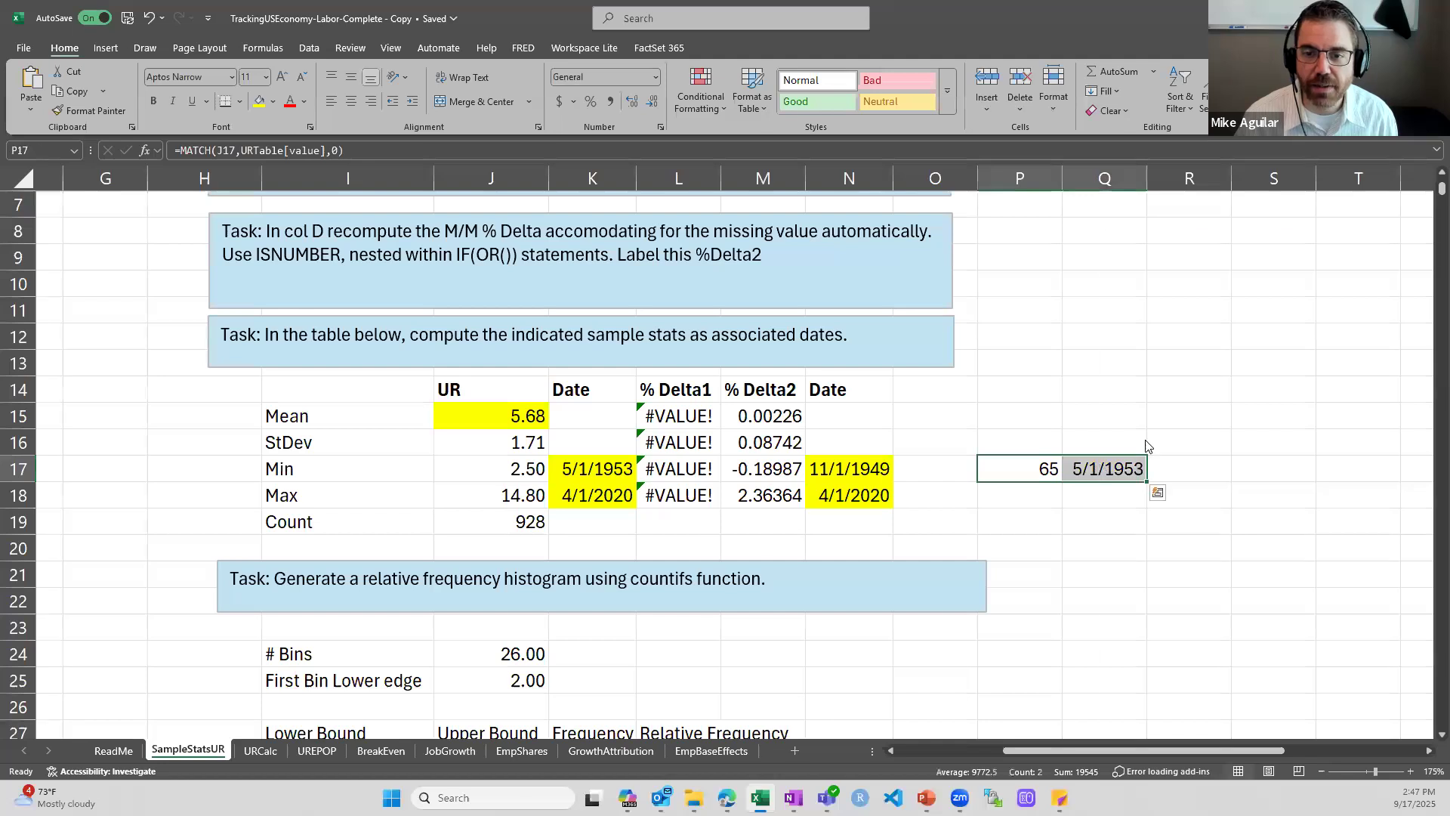
# Clear the MATCH and INDEX helper cells P17:Q17
pyautogui.rightClick(1102, 466)
pyautogui.click(1160, 476)
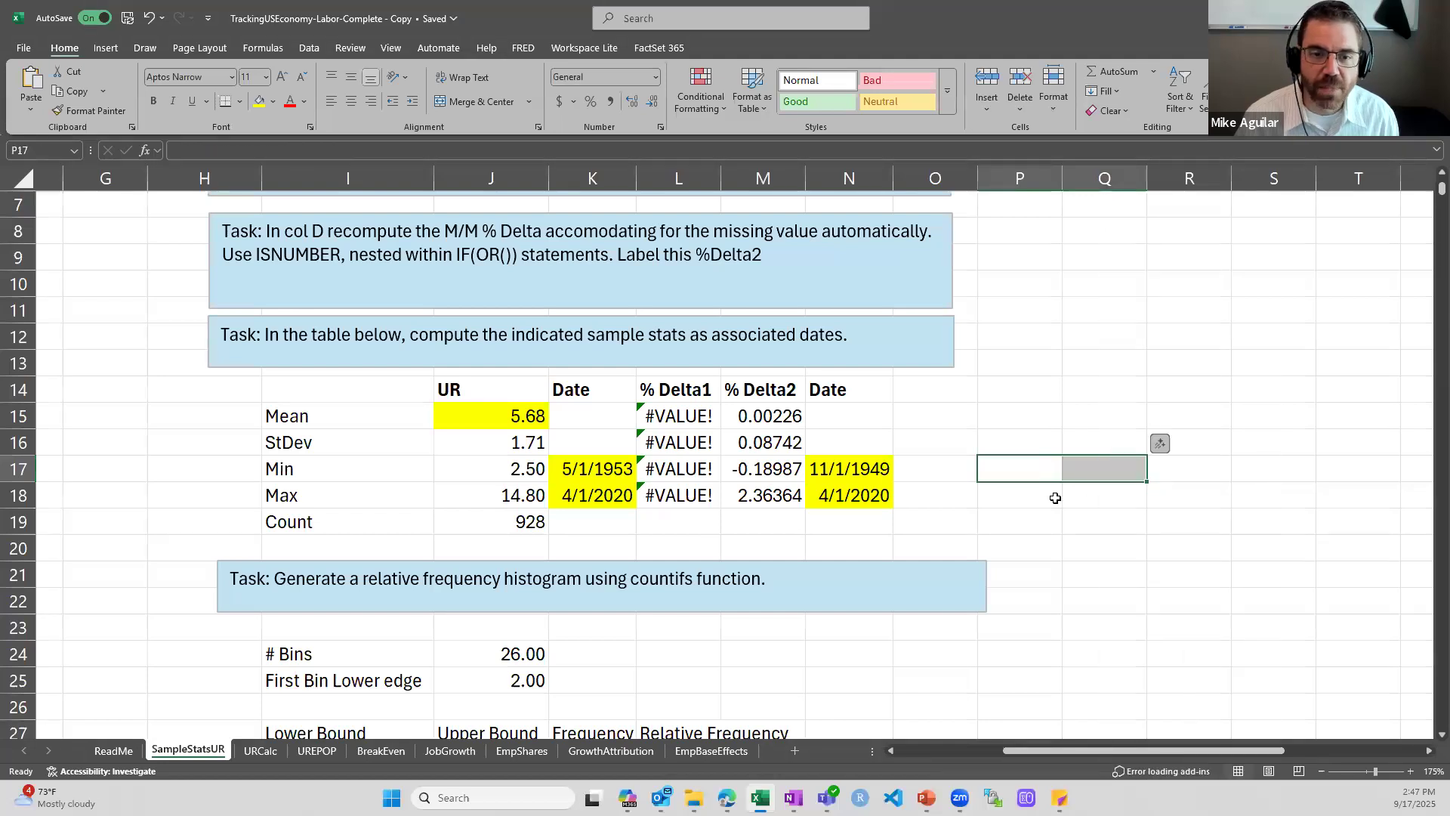
pyautogui.press('Down')
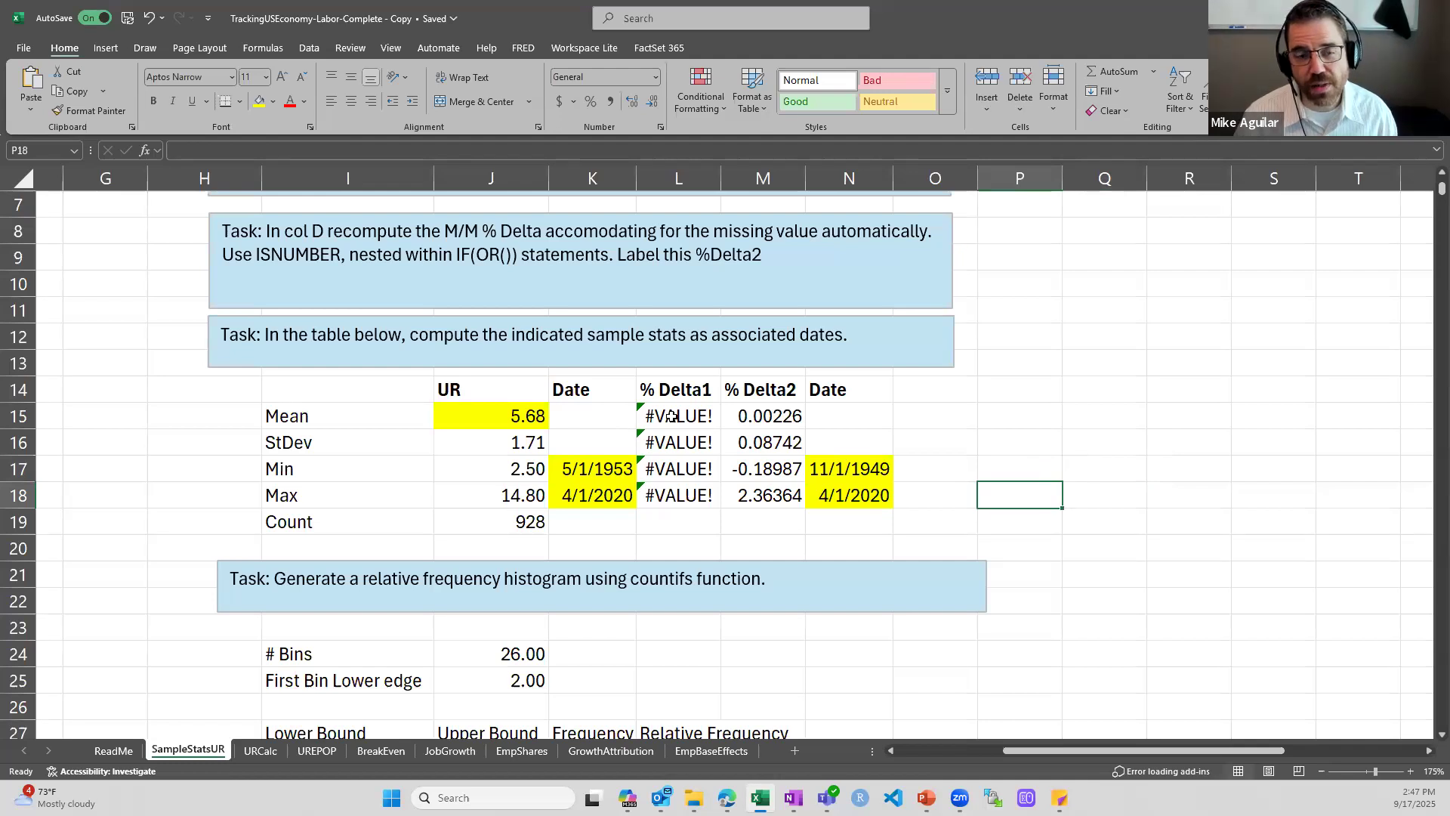
# Inspect the % Delta1 mean, standard deviation and minimum formulas in L15:L17 and the first %Delta1 cell of the table, C8
pyautogui.moveTo(1022, 748); pyautogui.dragTo(823, 751)
pyautogui.click(282, 278)
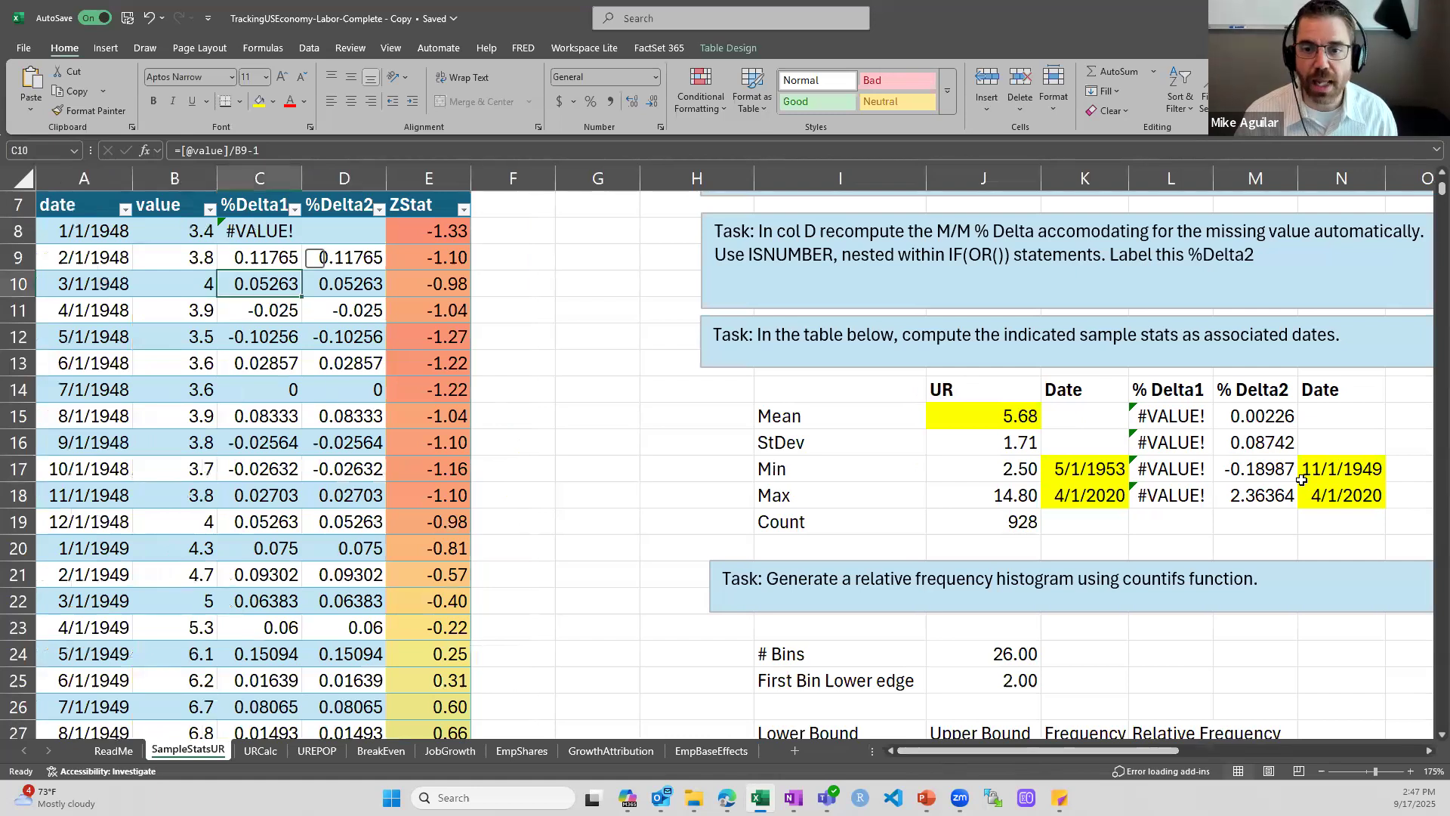
pyautogui.doubleClick(1153, 414)
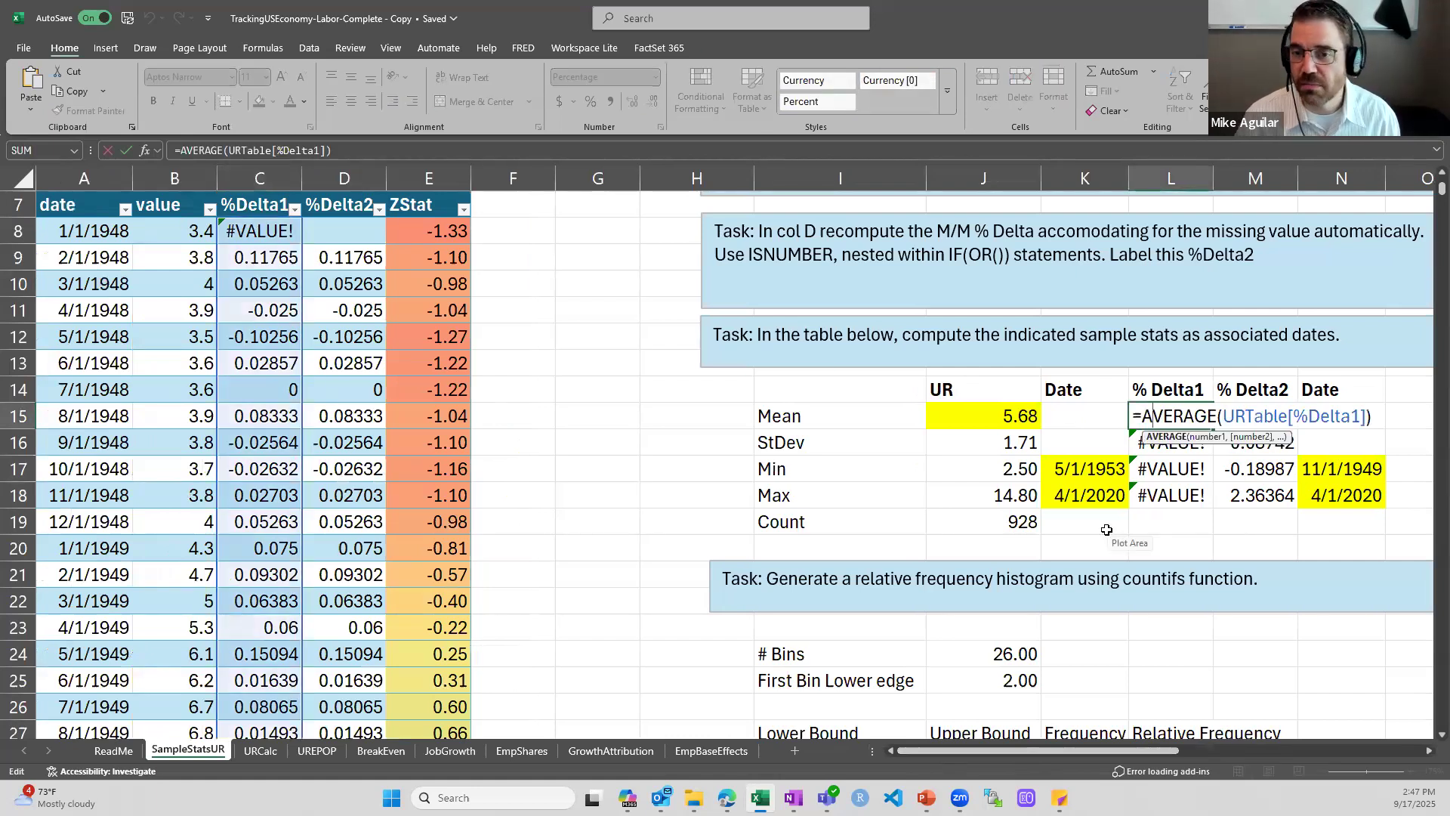
pyautogui.press('Escape')
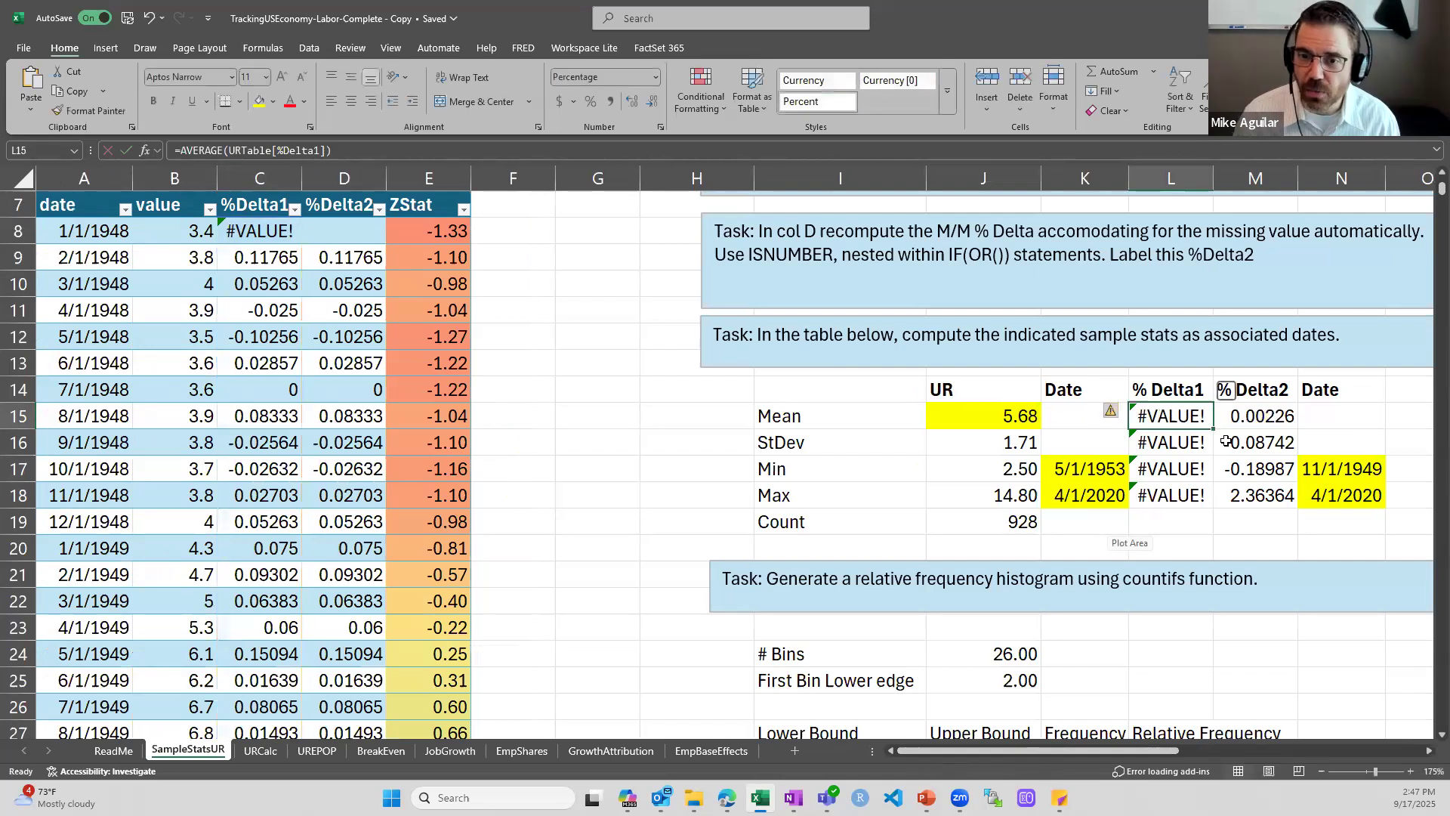
pyautogui.doubleClick(1182, 442)
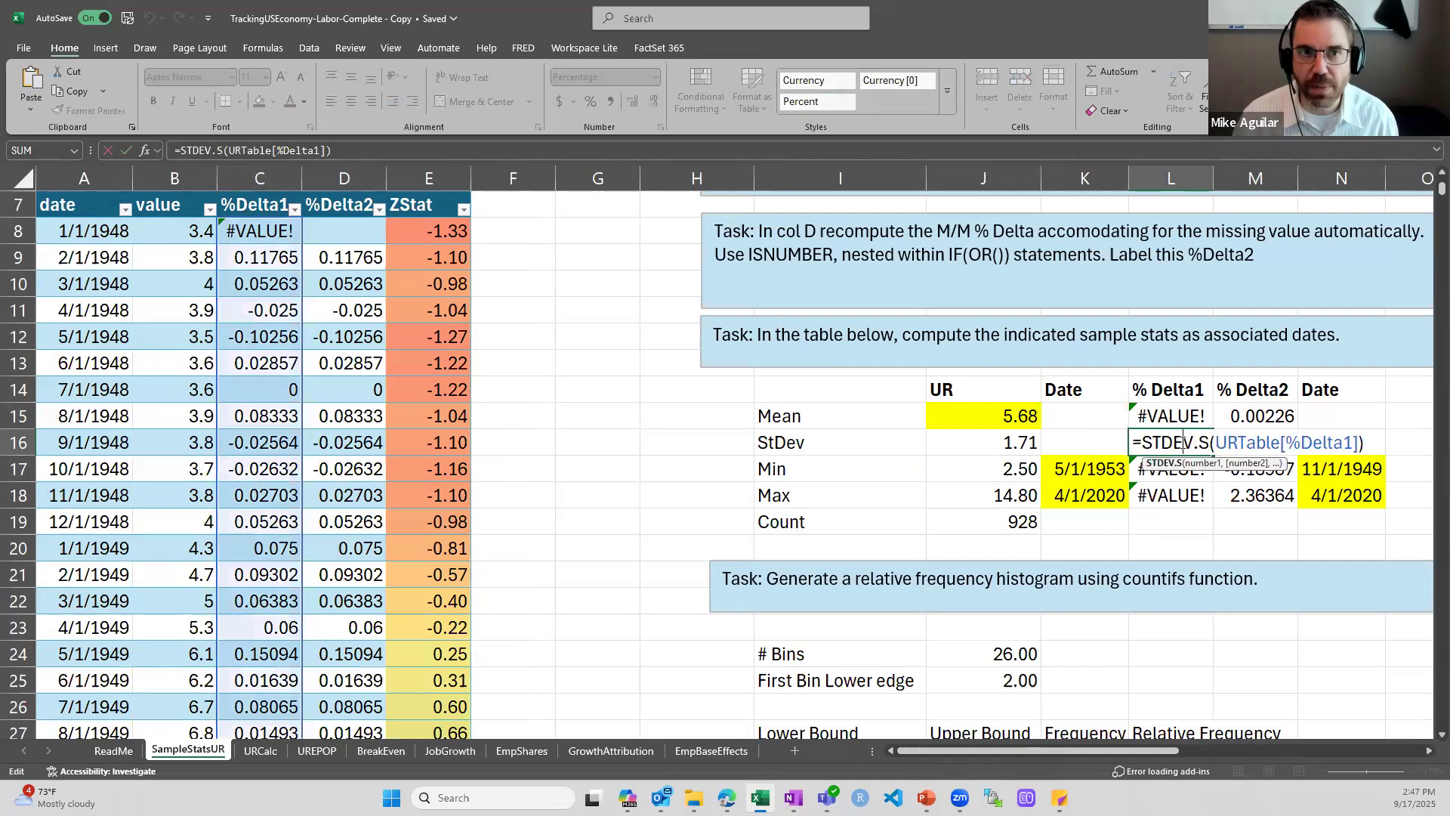
pyautogui.press('Escape')
pyautogui.doubleClick(1191, 468)
pyautogui.press('Escape')
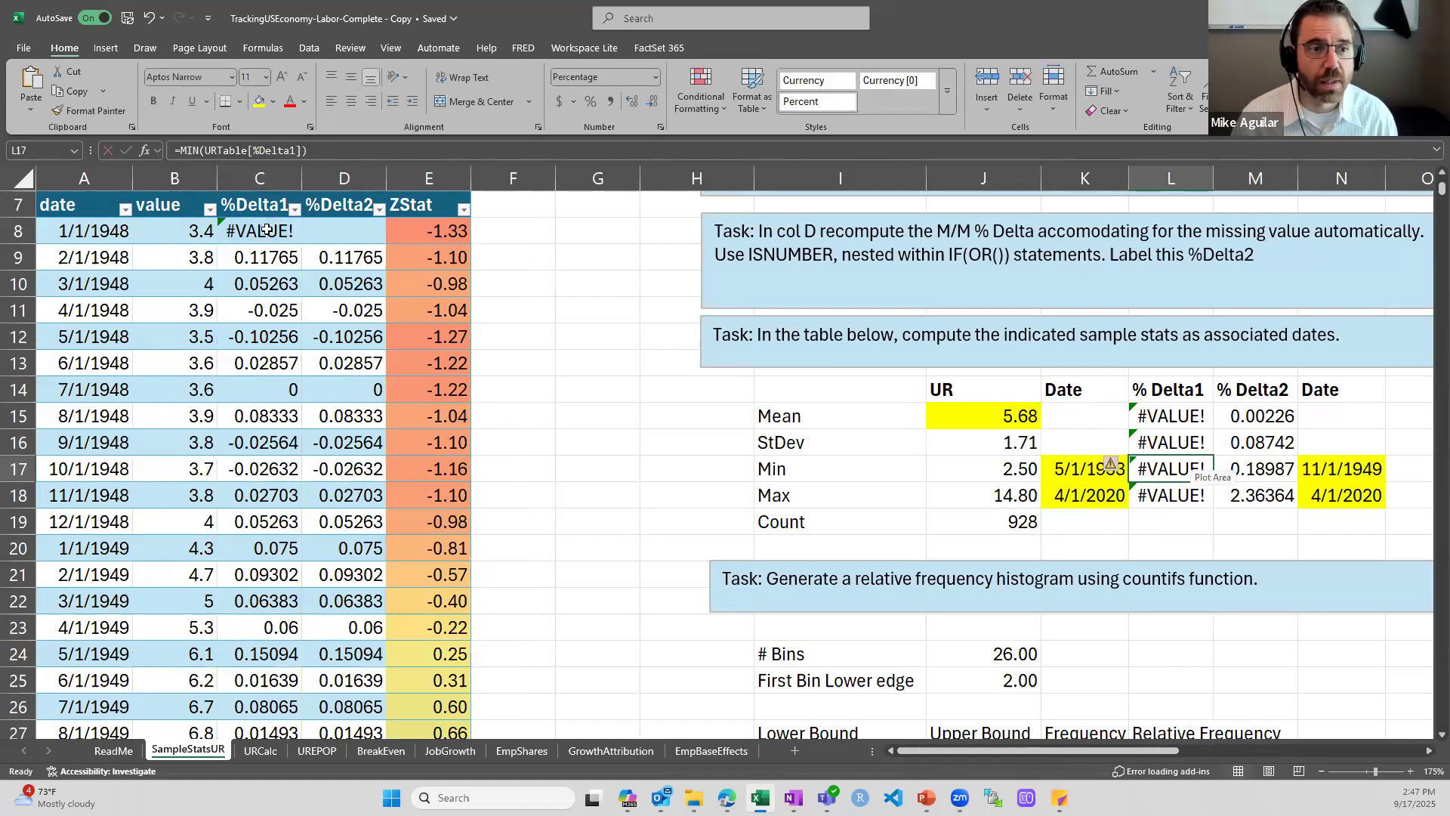
pyautogui.click(267, 230)
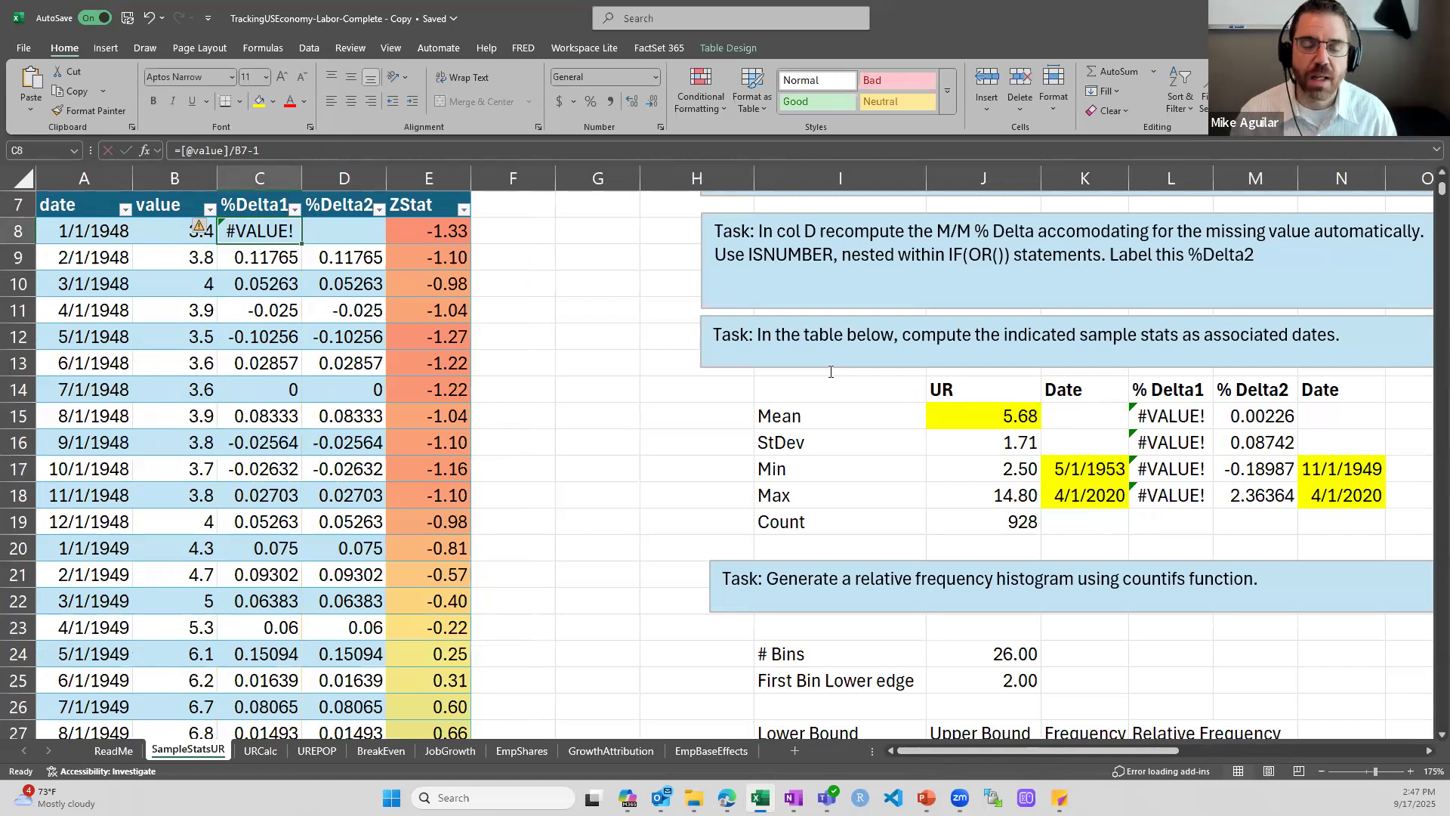
# Inspect the AVERAGE formula for the % Delta2 mean in M15
pyautogui.doubleClick(1263, 418)
pyautogui.moveTo(1136, 751); pyautogui.dragTo(1189, 754)
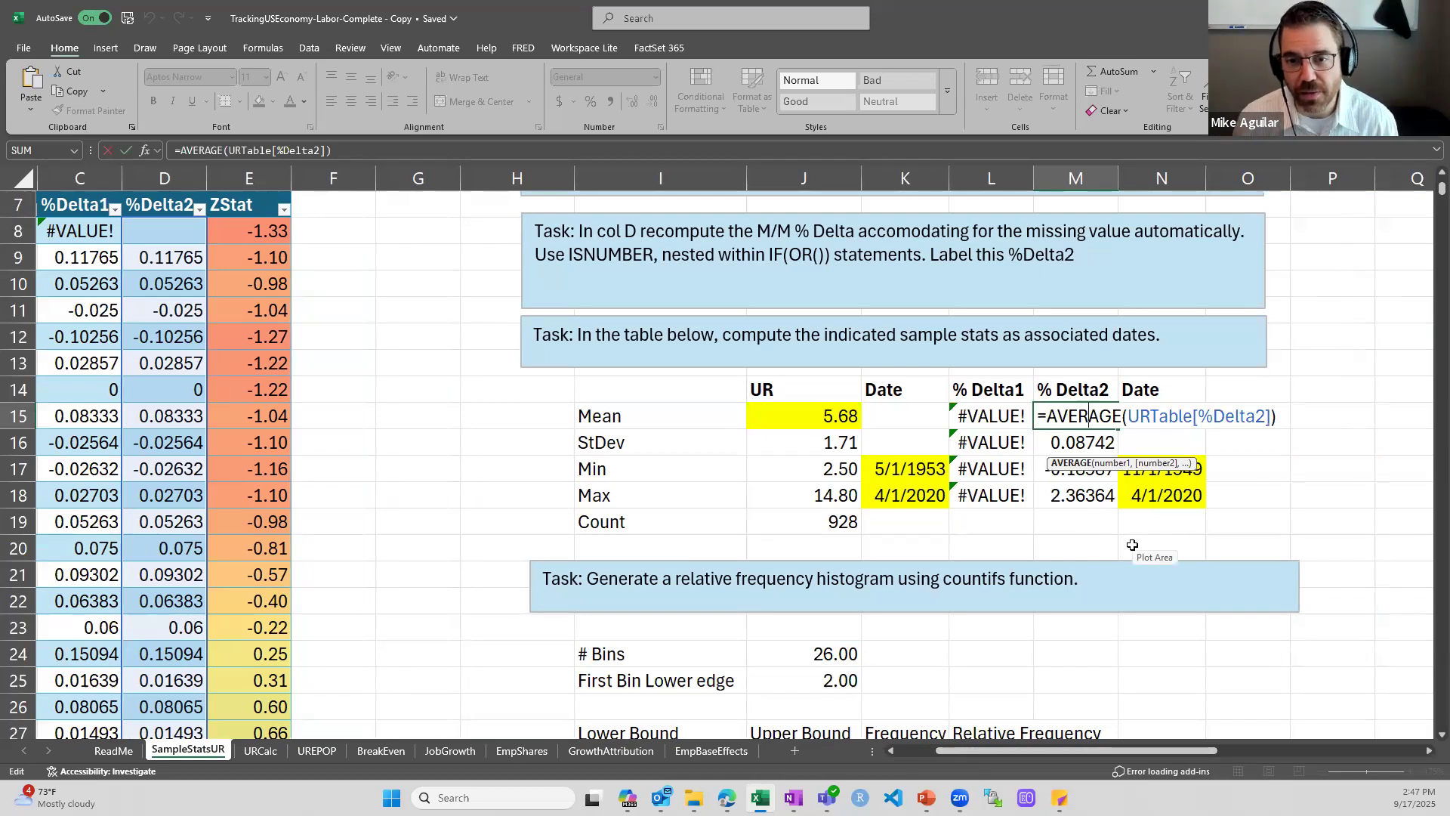
pyautogui.press('Escape')
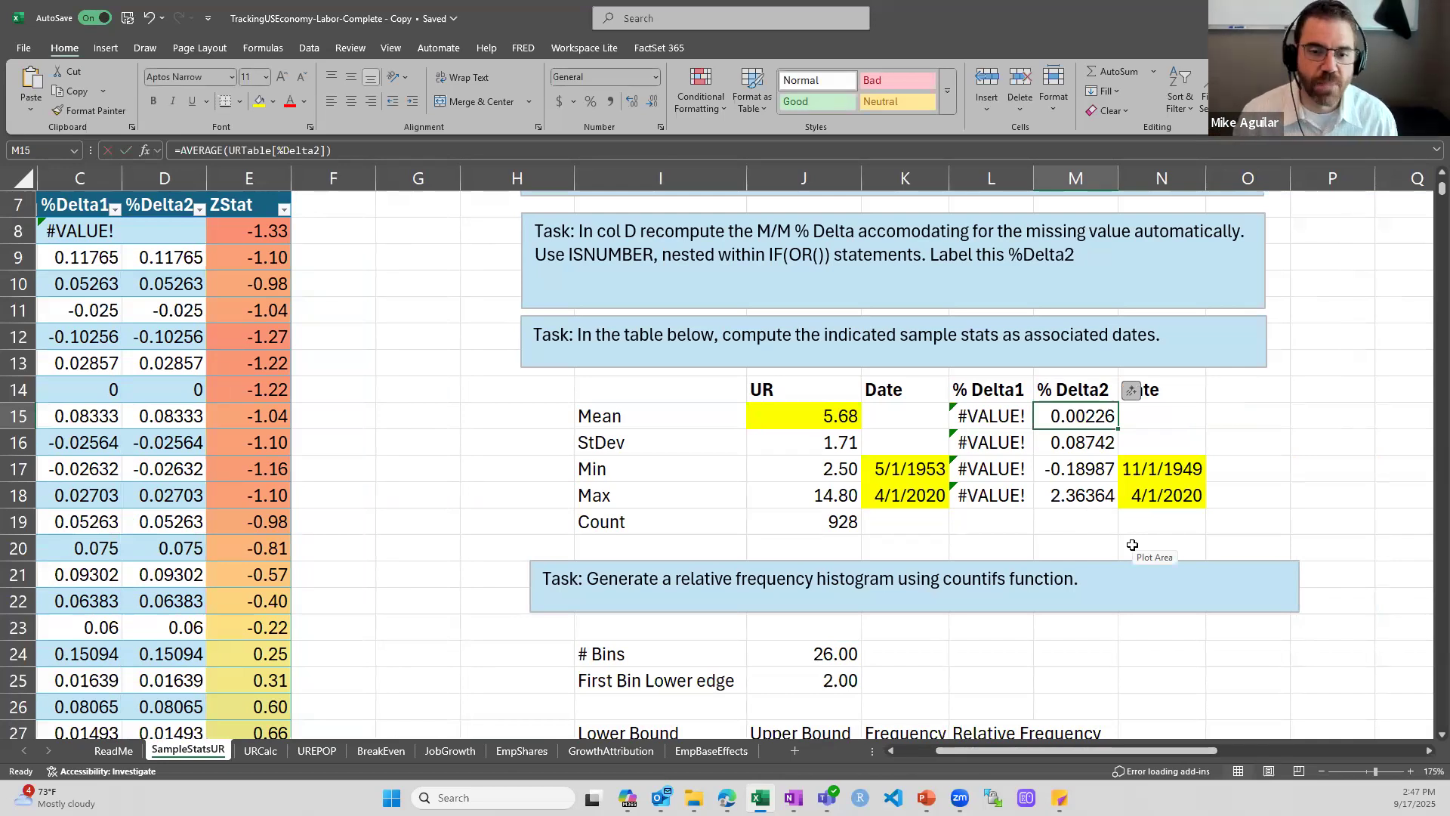
# Inspect the ROUNDUP formula for the number of bins in J24 and the ROUNDDOWN formula for the first bin's lower edge in J25
pyautogui.scroll(-4, 1133, 544)
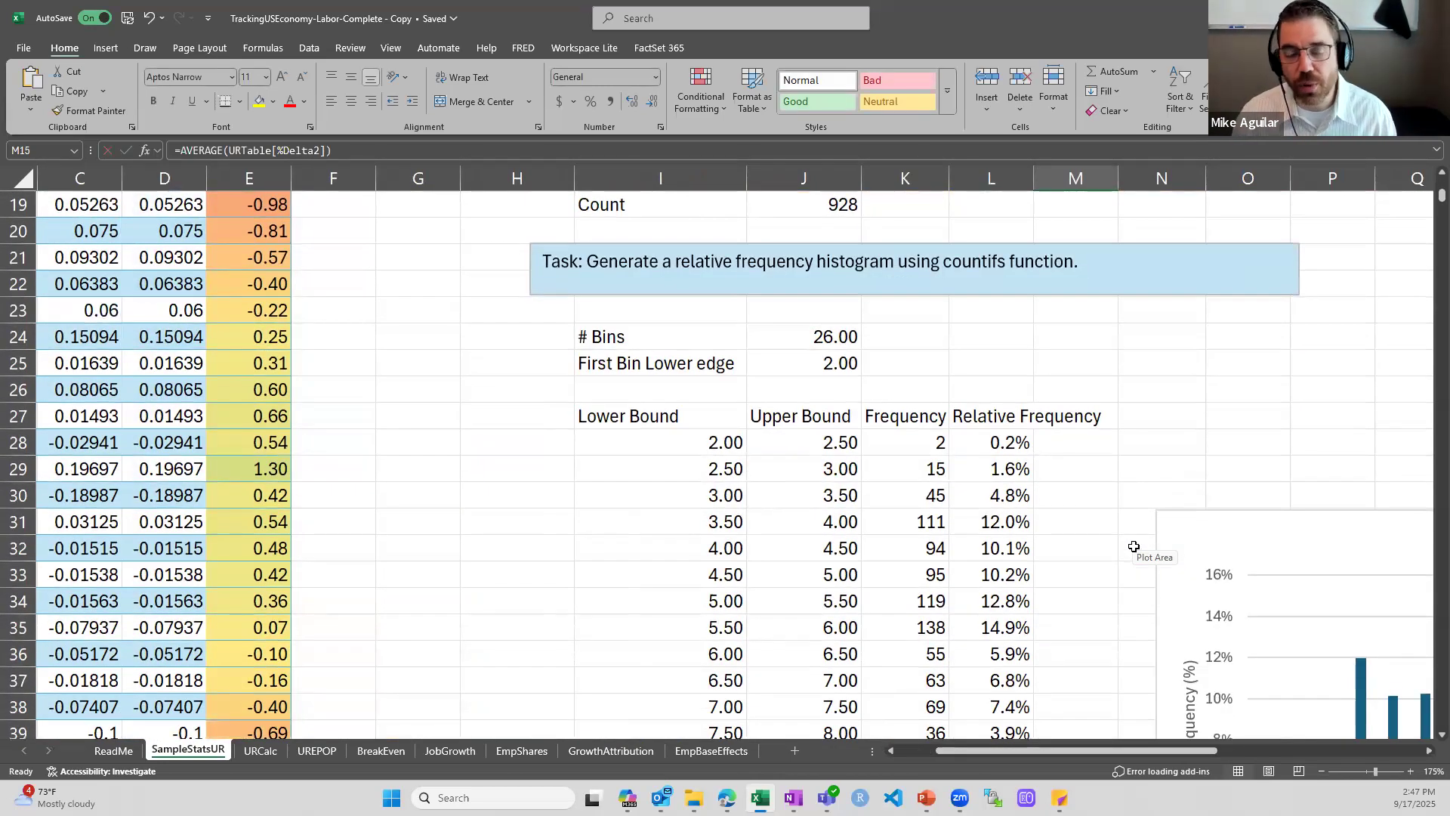
pyautogui.scroll(3, 1133, 533)
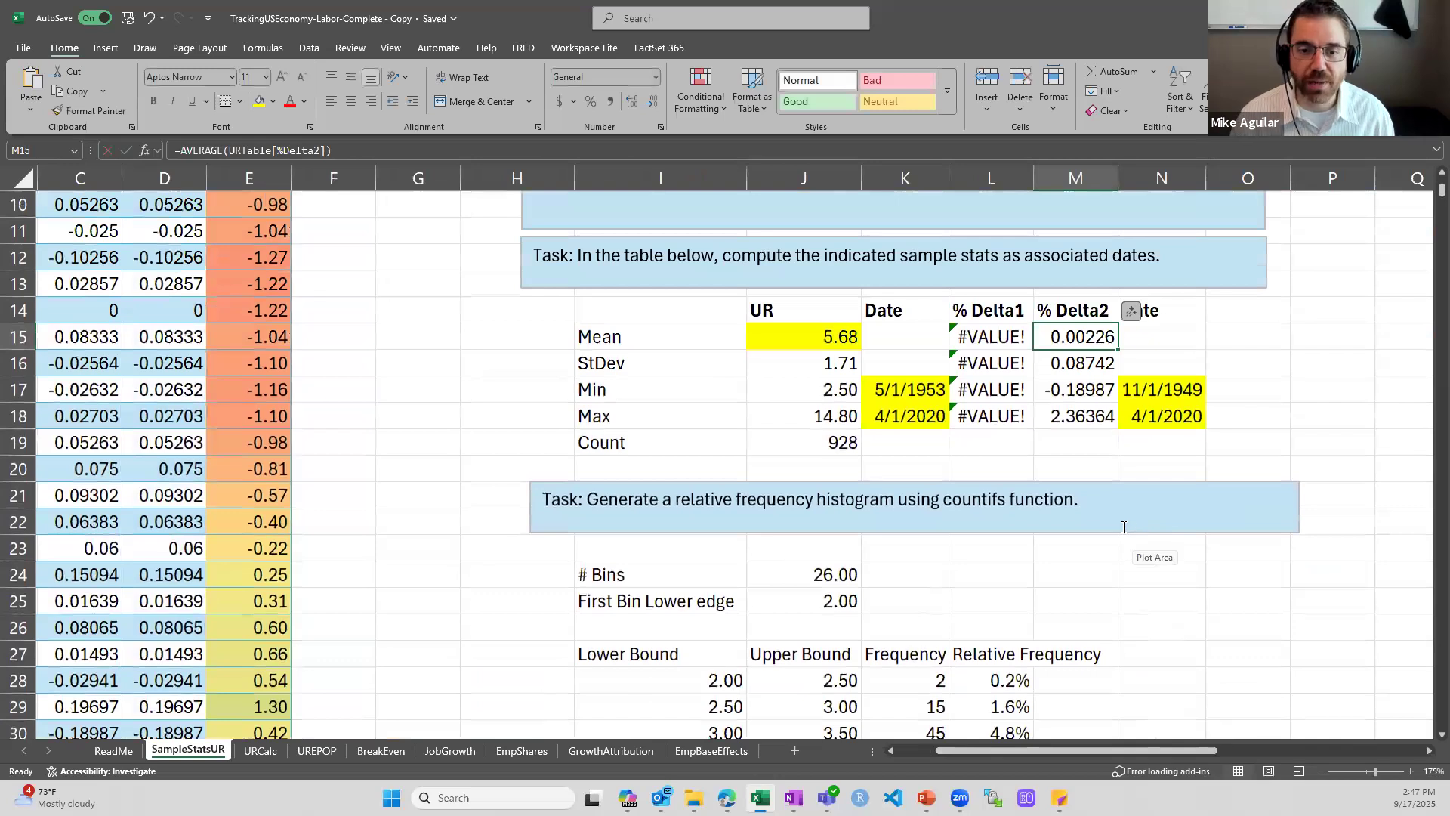
pyautogui.doubleClick(815, 574)
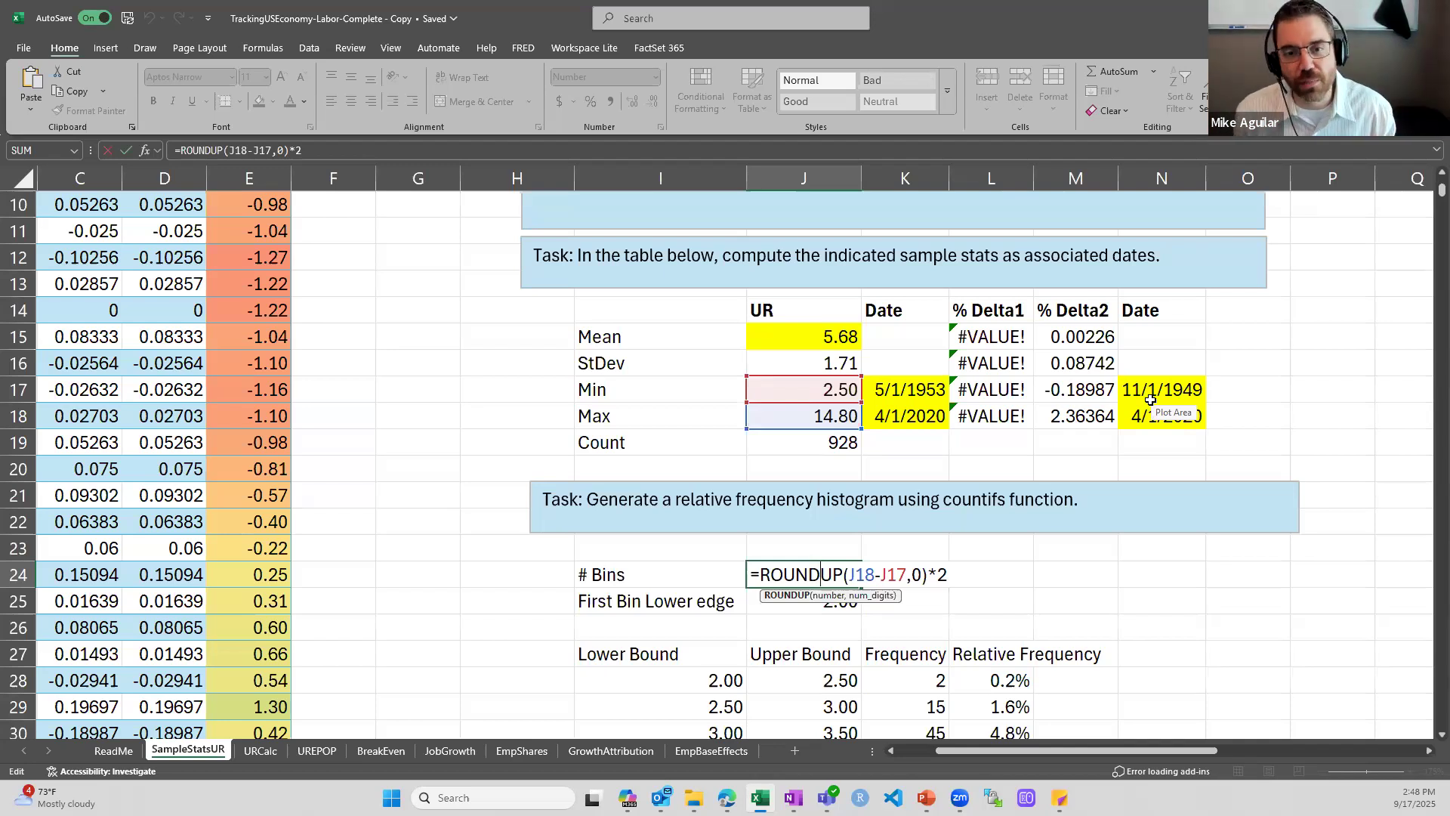
pyautogui.press('Return')
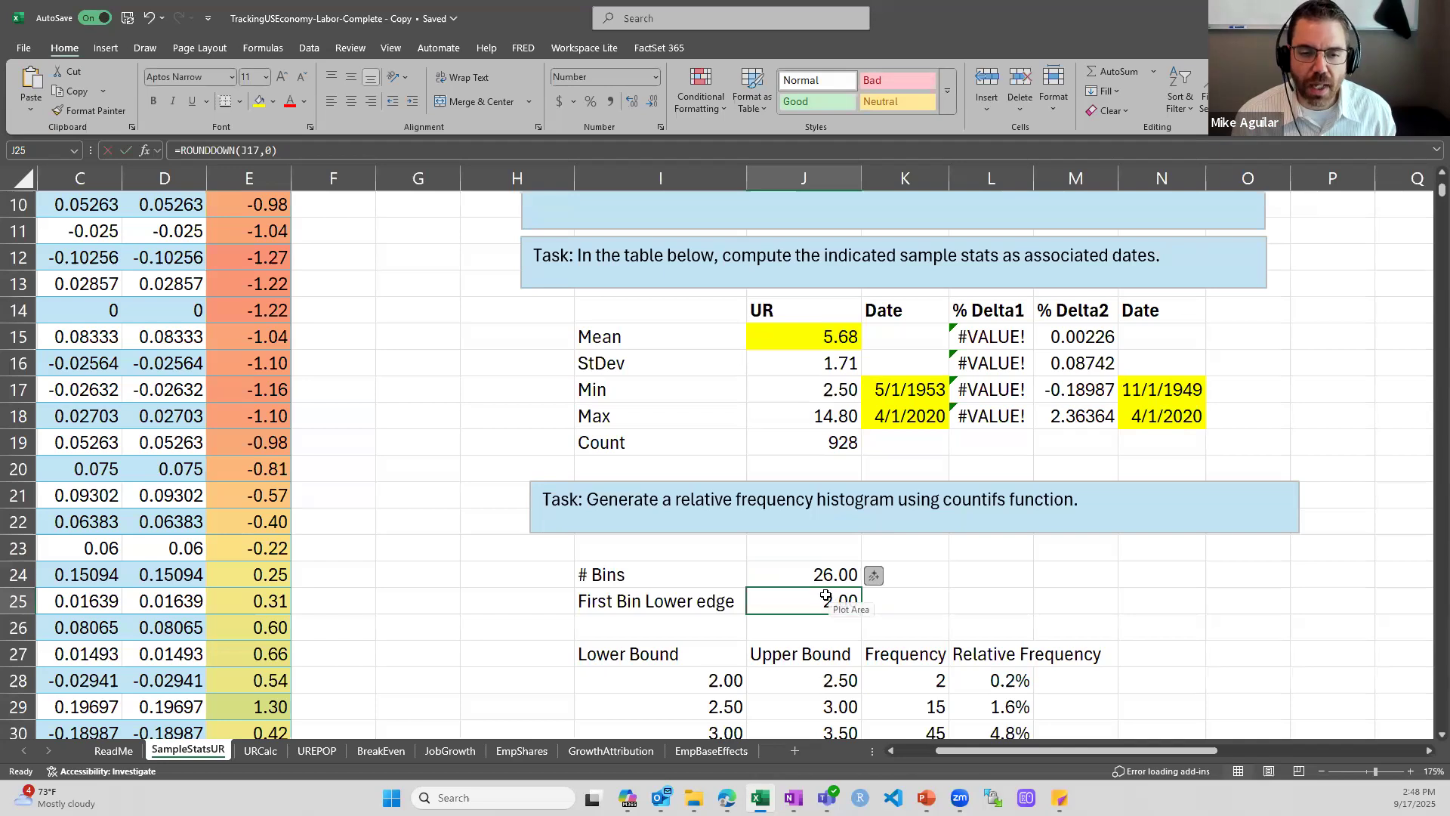
pyautogui.press('F2')
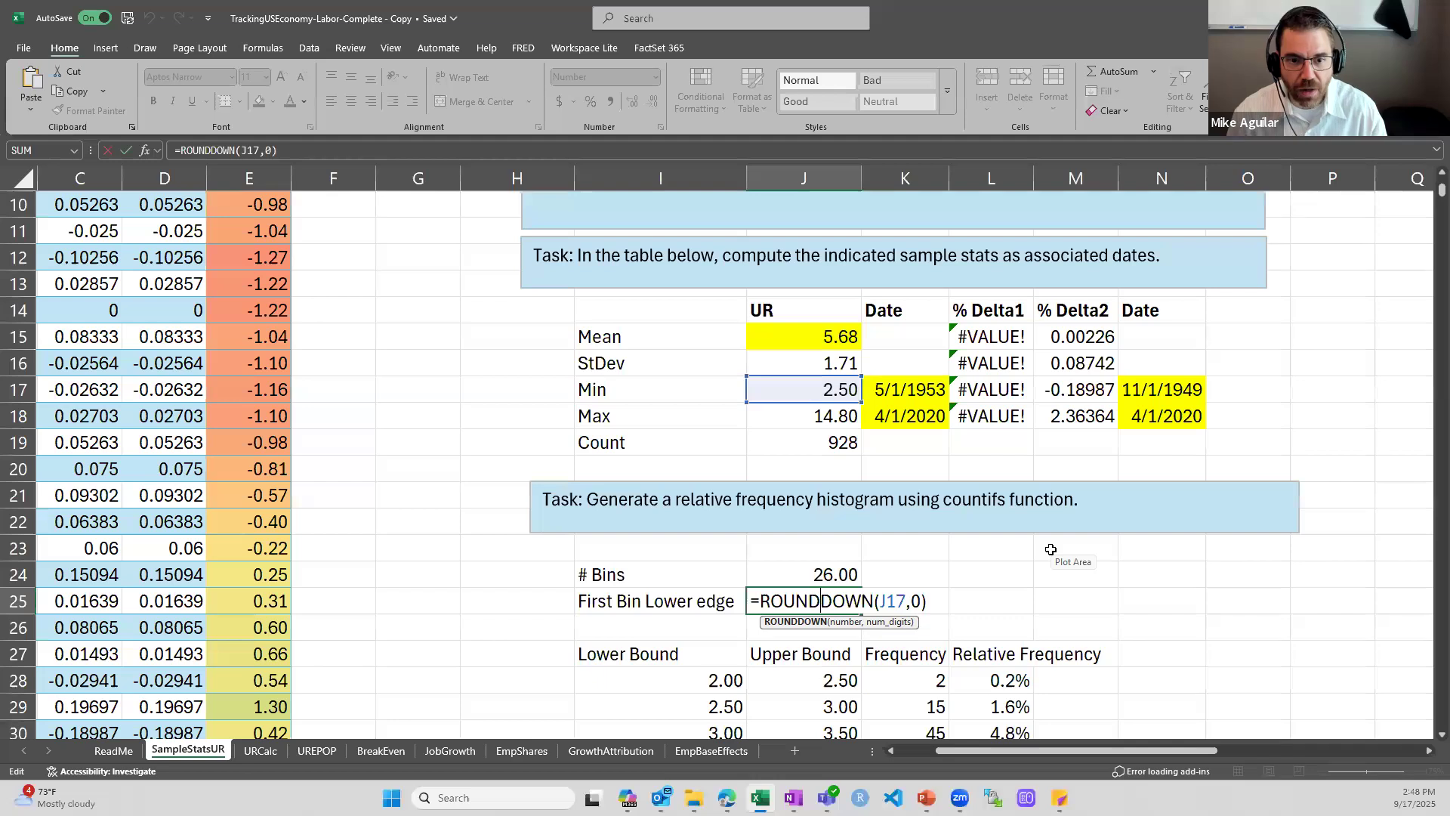
pyautogui.hotkey('ctrl', 'Return')
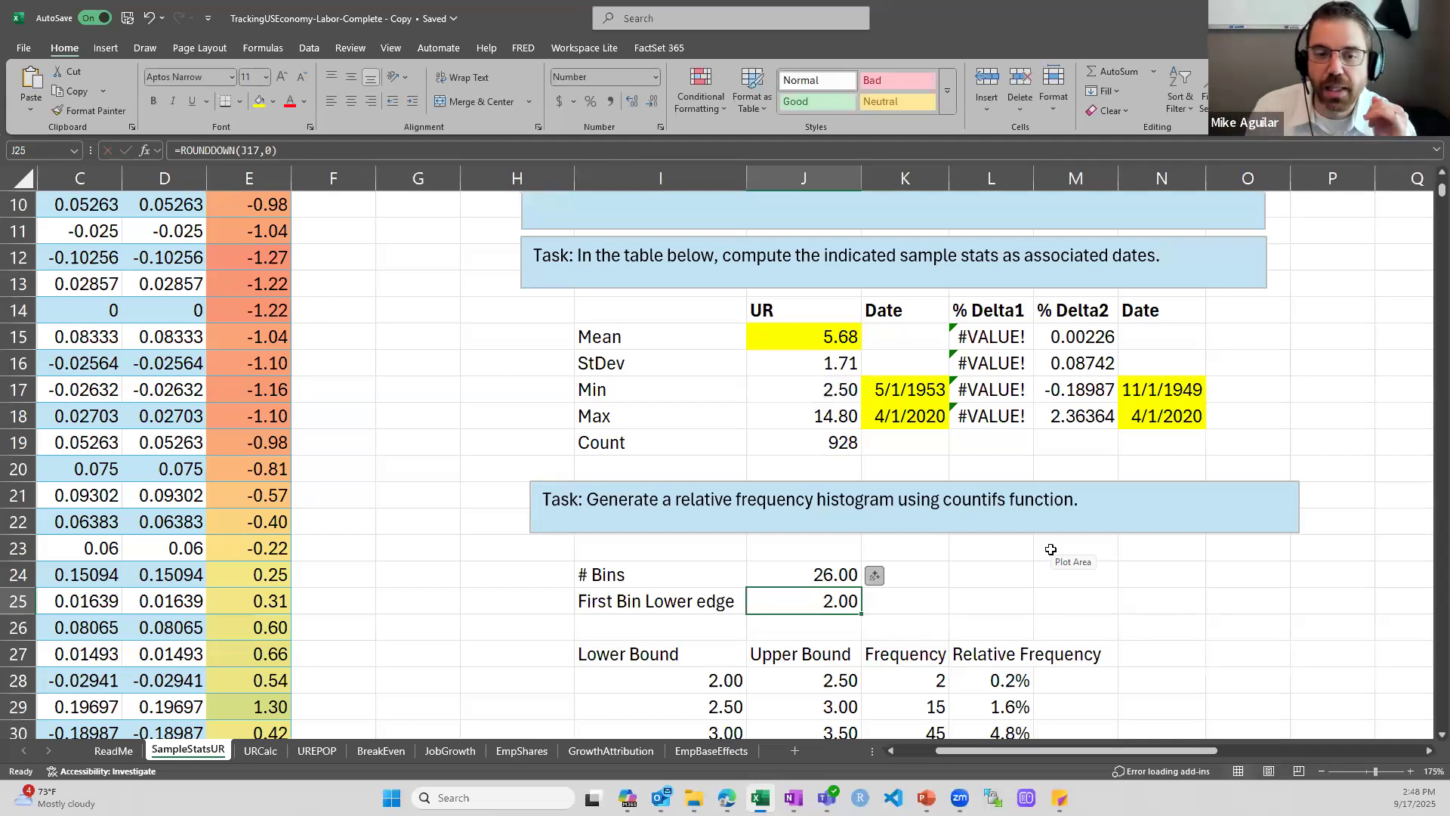
# Examine the SEQUENCE formulas that generate the histogram's lower bounds in I28 and upper bounds in J28
pyautogui.press('Down')
pyautogui.press('Down')
pyautogui.press('Down')
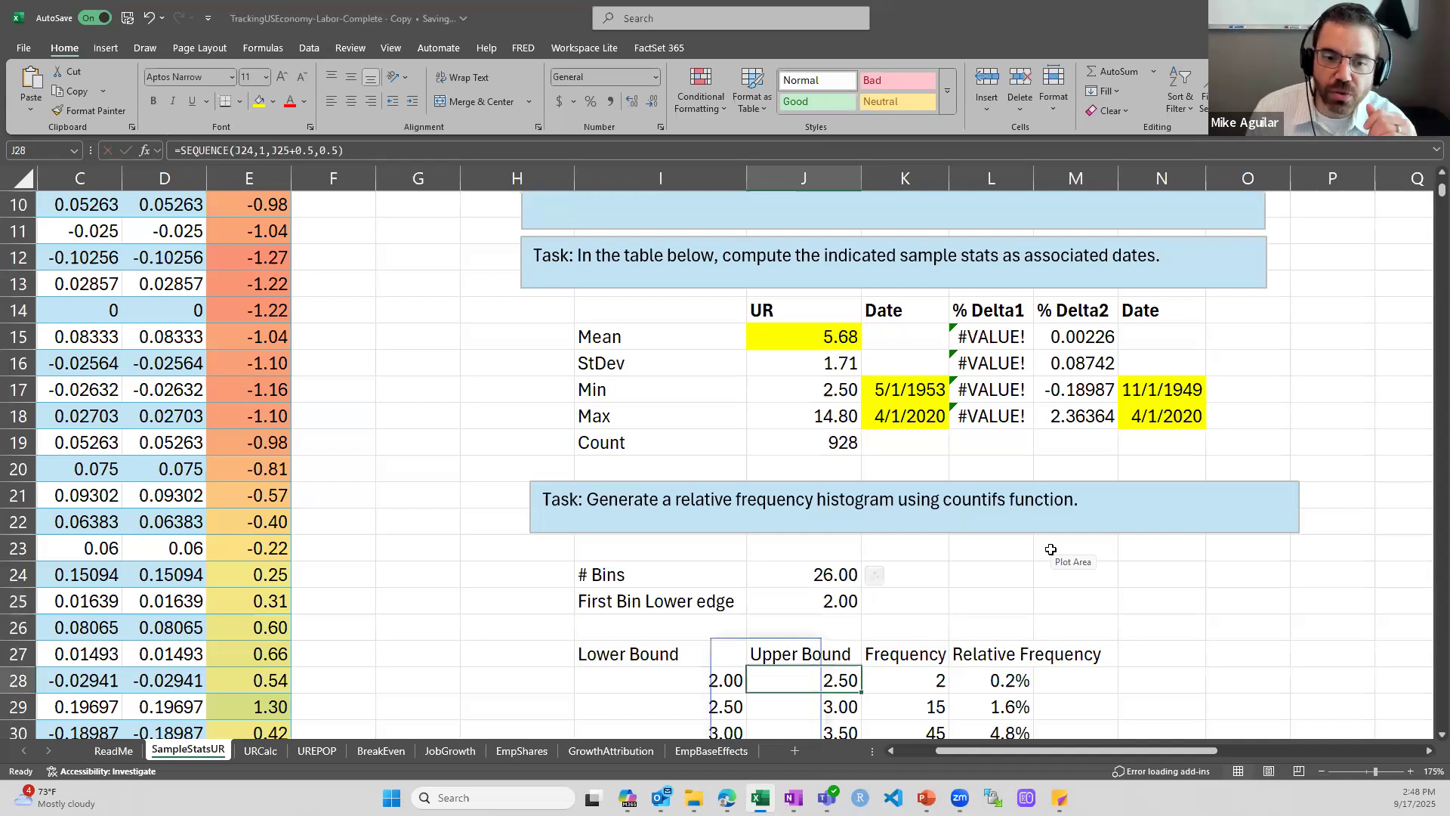
pyautogui.scroll(-5, 690, 337)
pyautogui.scroll(2, 702, 367)
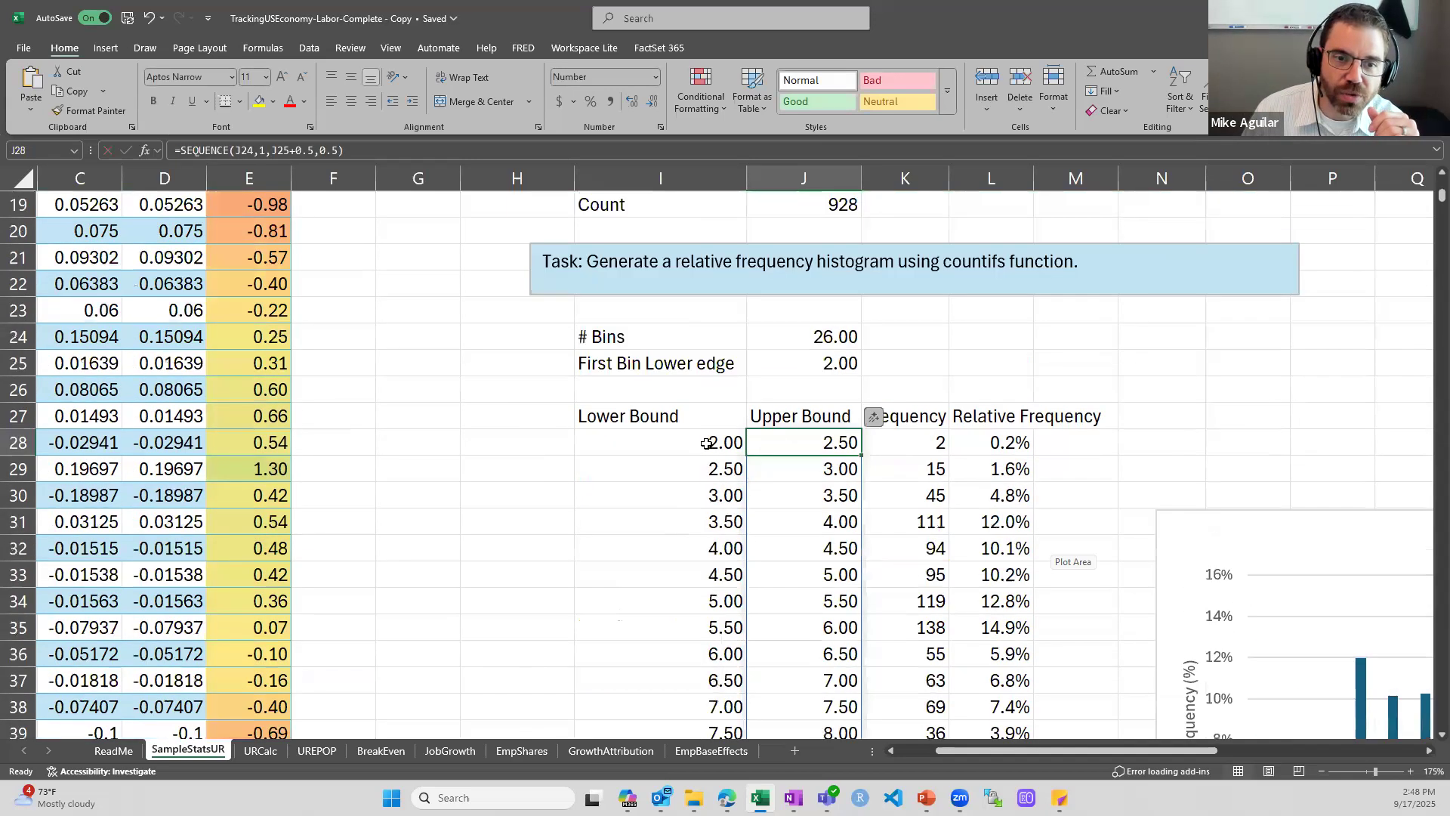
pyautogui.click(707, 443)
pyautogui.doubleClick(710, 443)
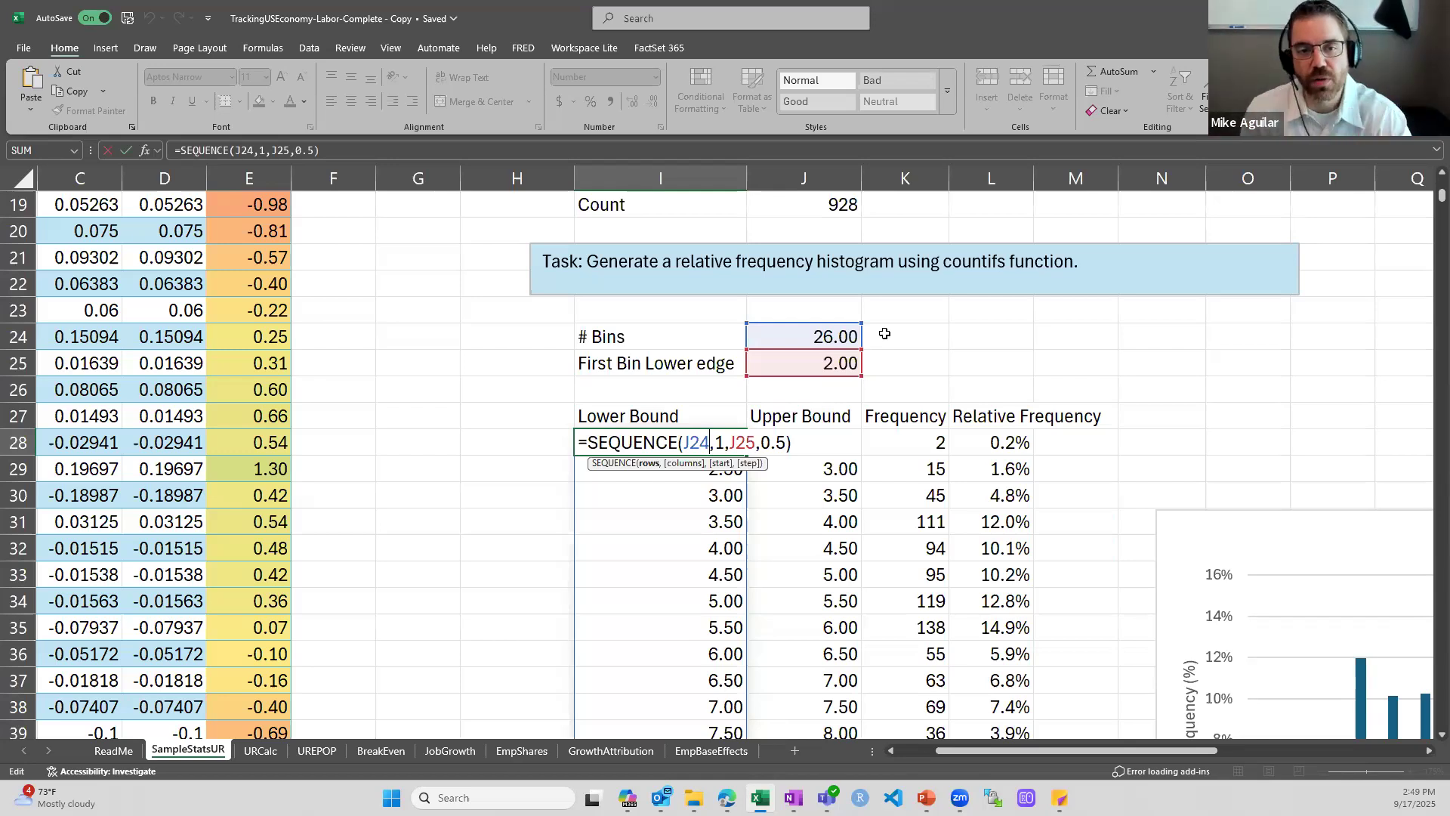
pyautogui.press('Escape')
pyautogui.press('Right')
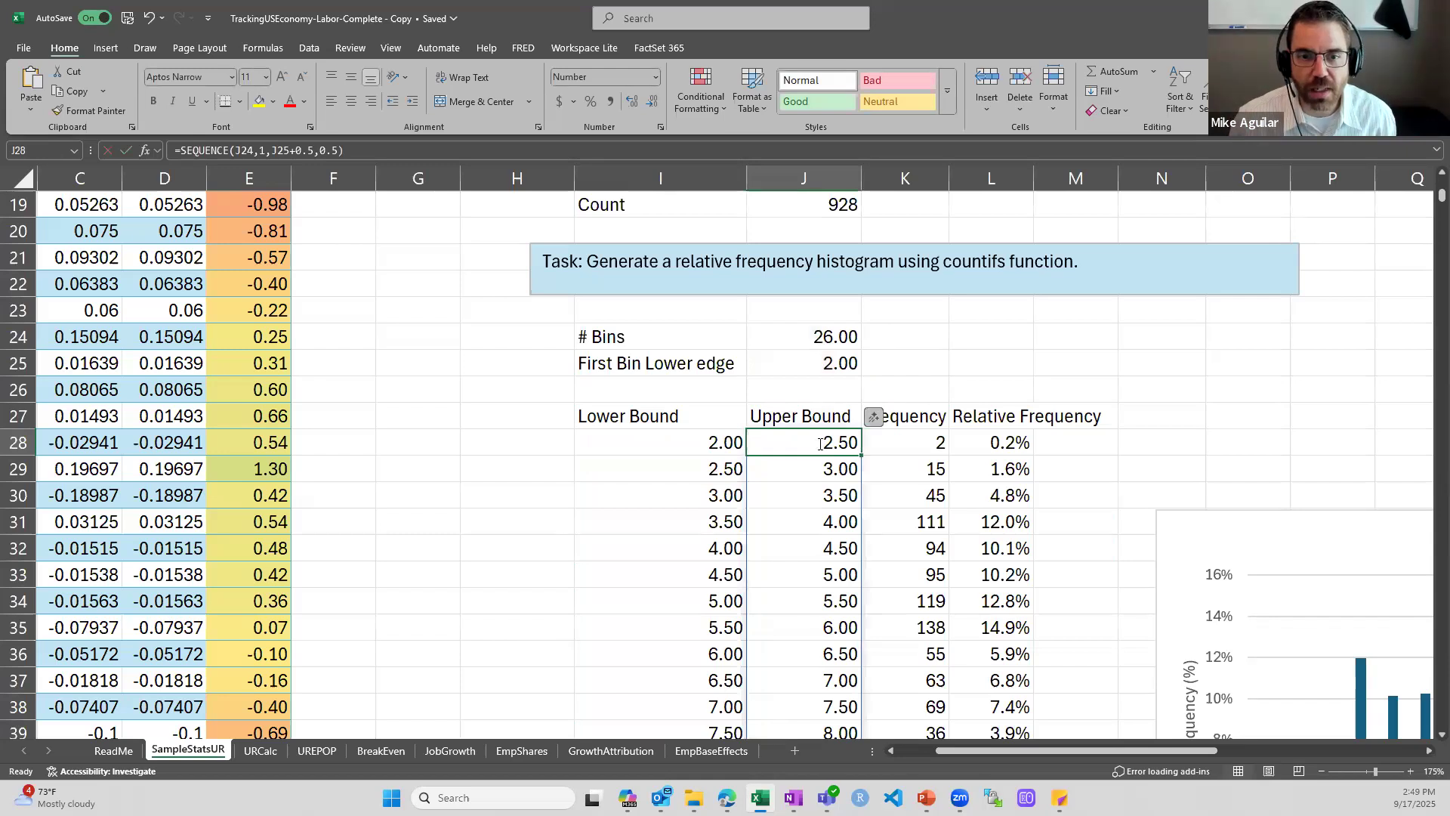
pyautogui.press('F2')
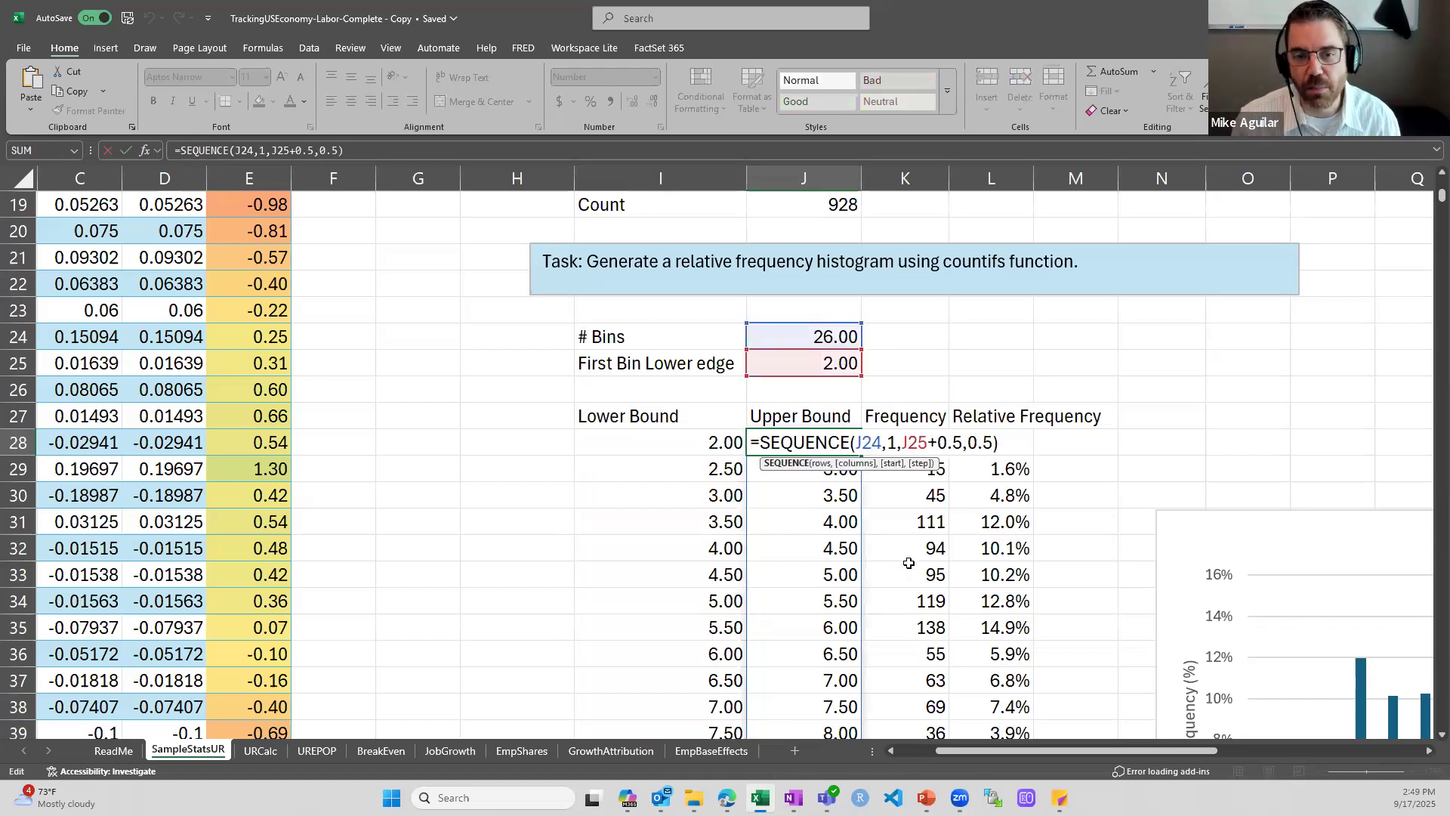
pyautogui.press('Escape')
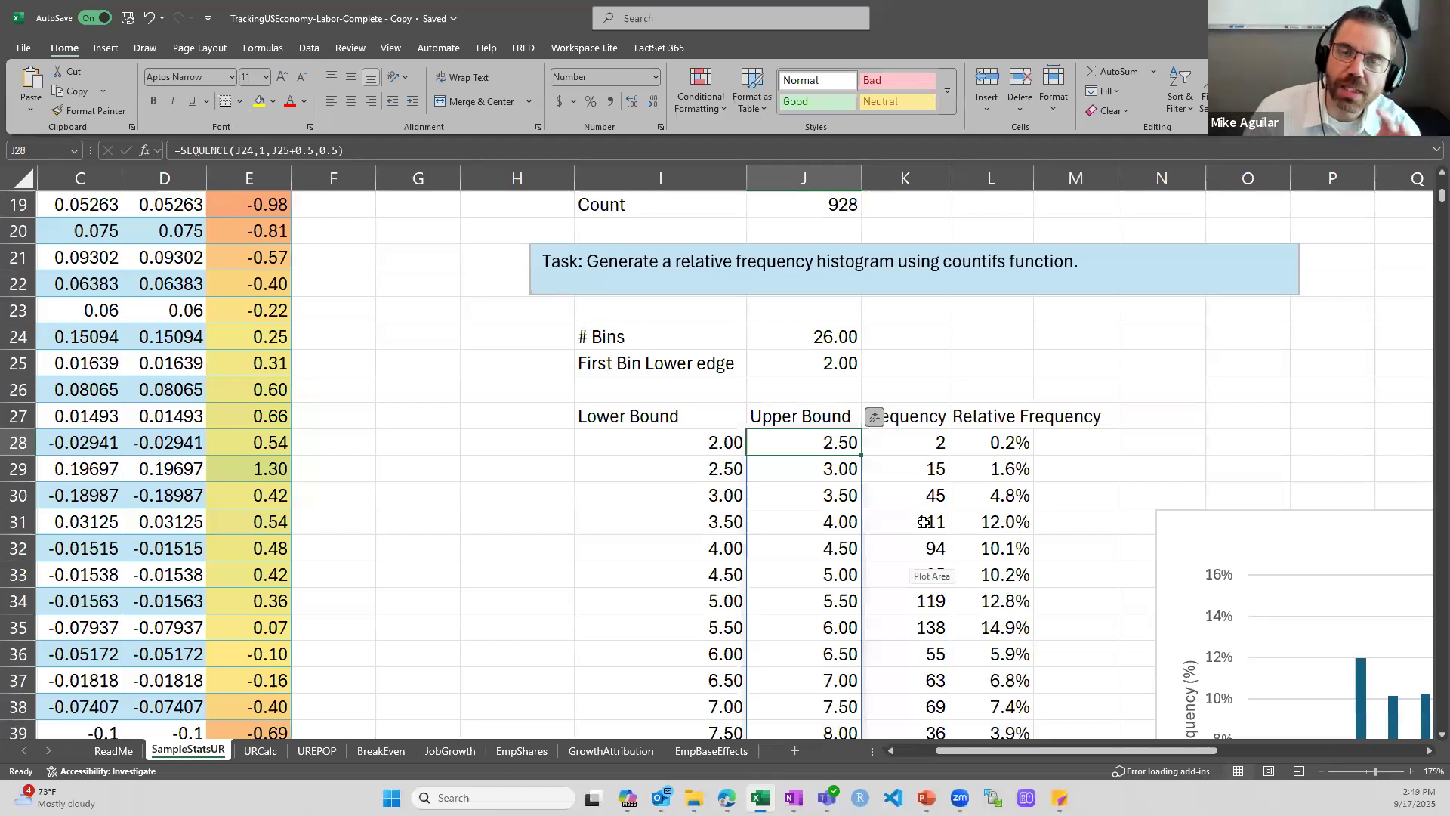
# Inspect the COUNTIFS formula for the first bin's frequency in K28 and the relative frequency formula in L28
pyautogui.doubleClick(945, 444)
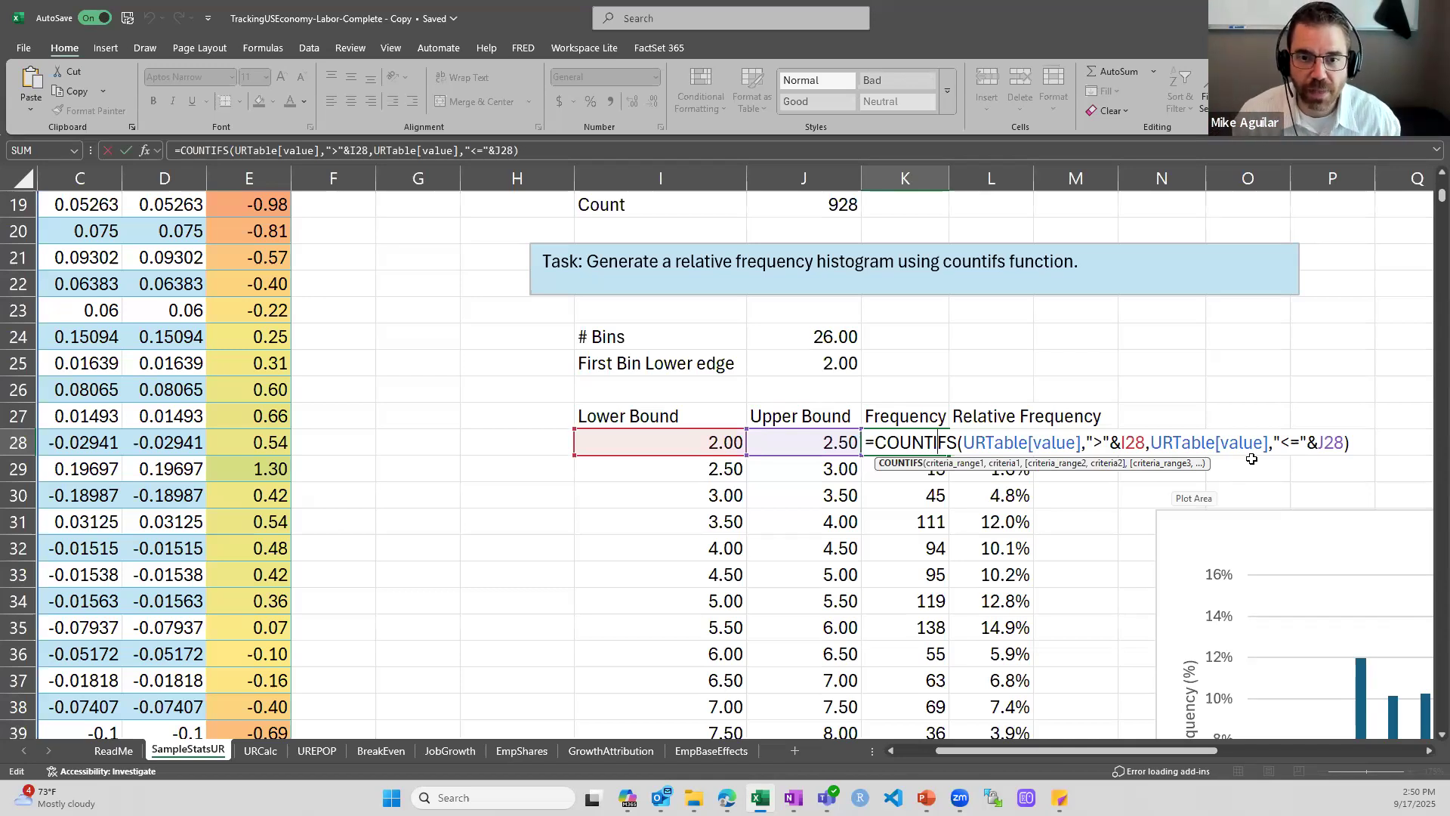
pyautogui.hotkey('ctrl', 'Return')
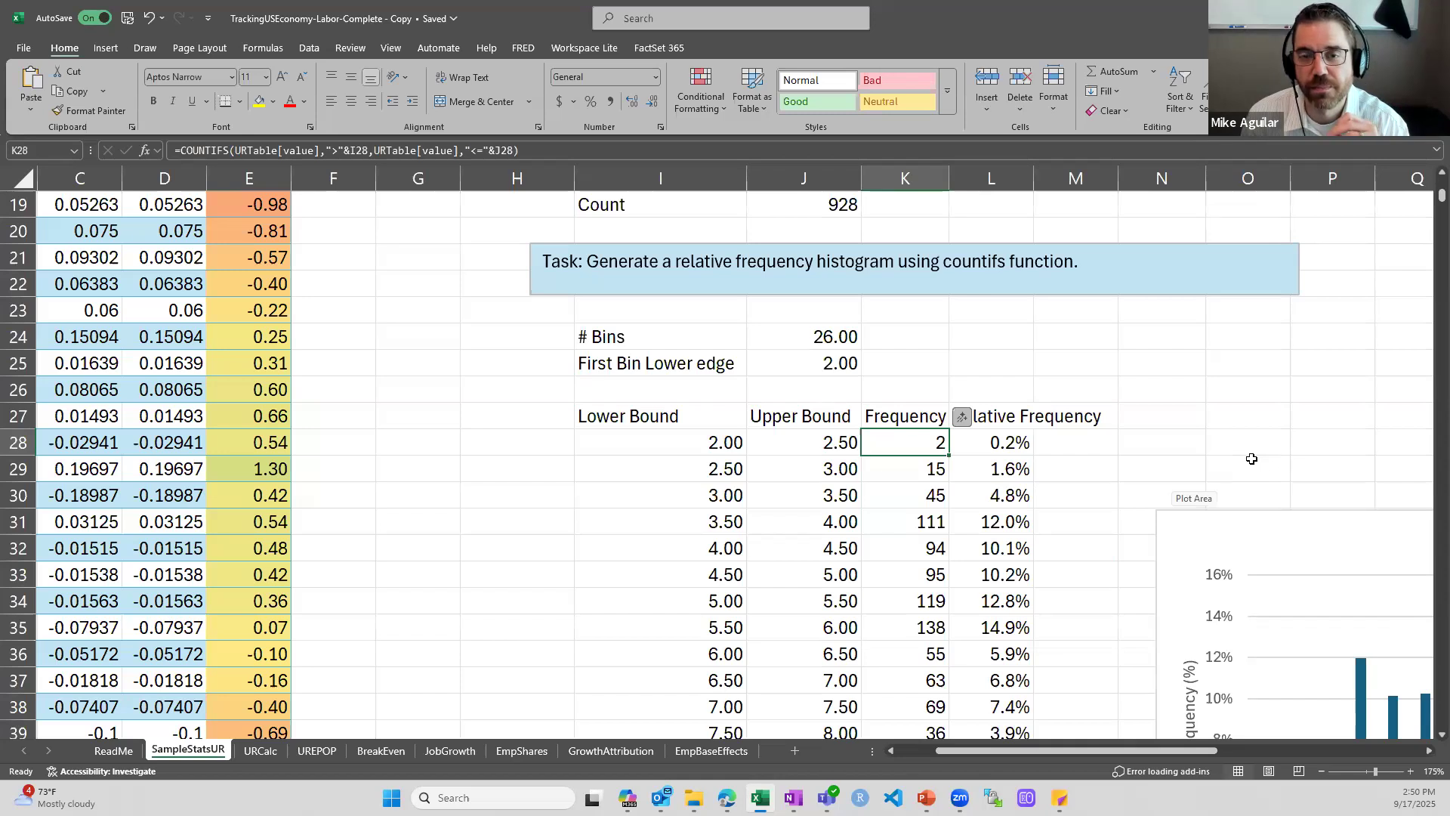
pyautogui.press('Right')
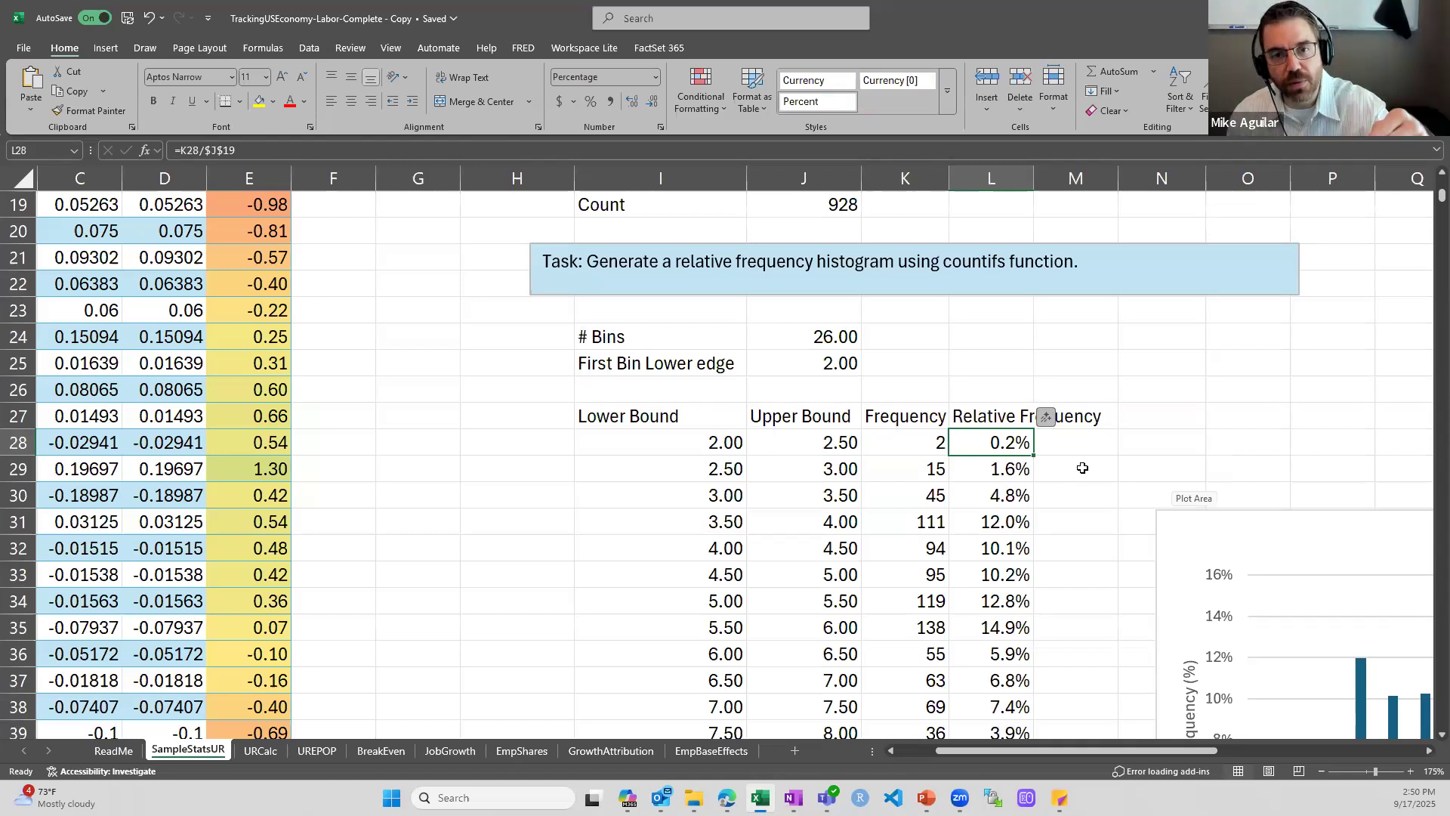
pyautogui.doubleClick(1015, 449)
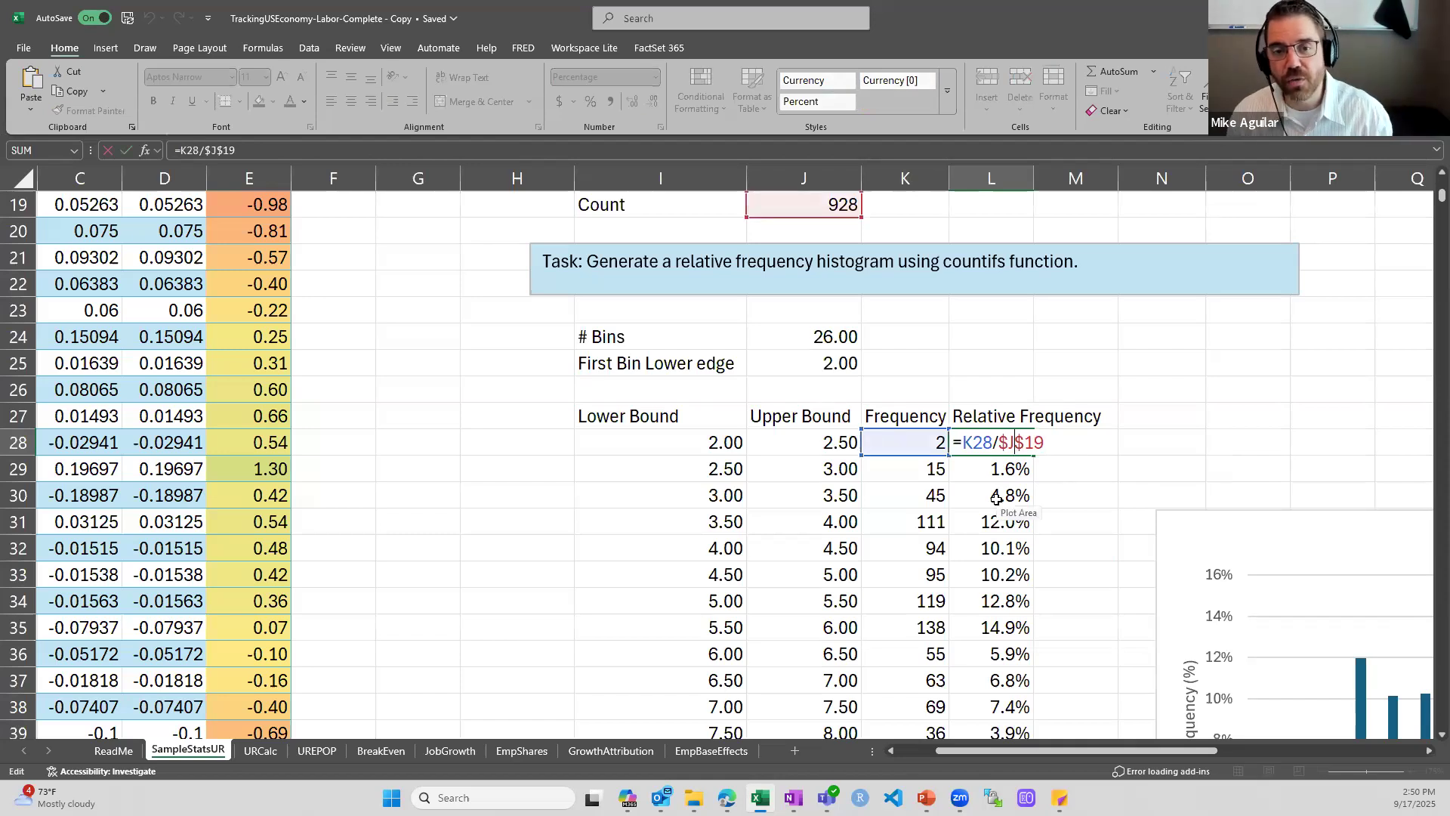
pyautogui.press('Escape')
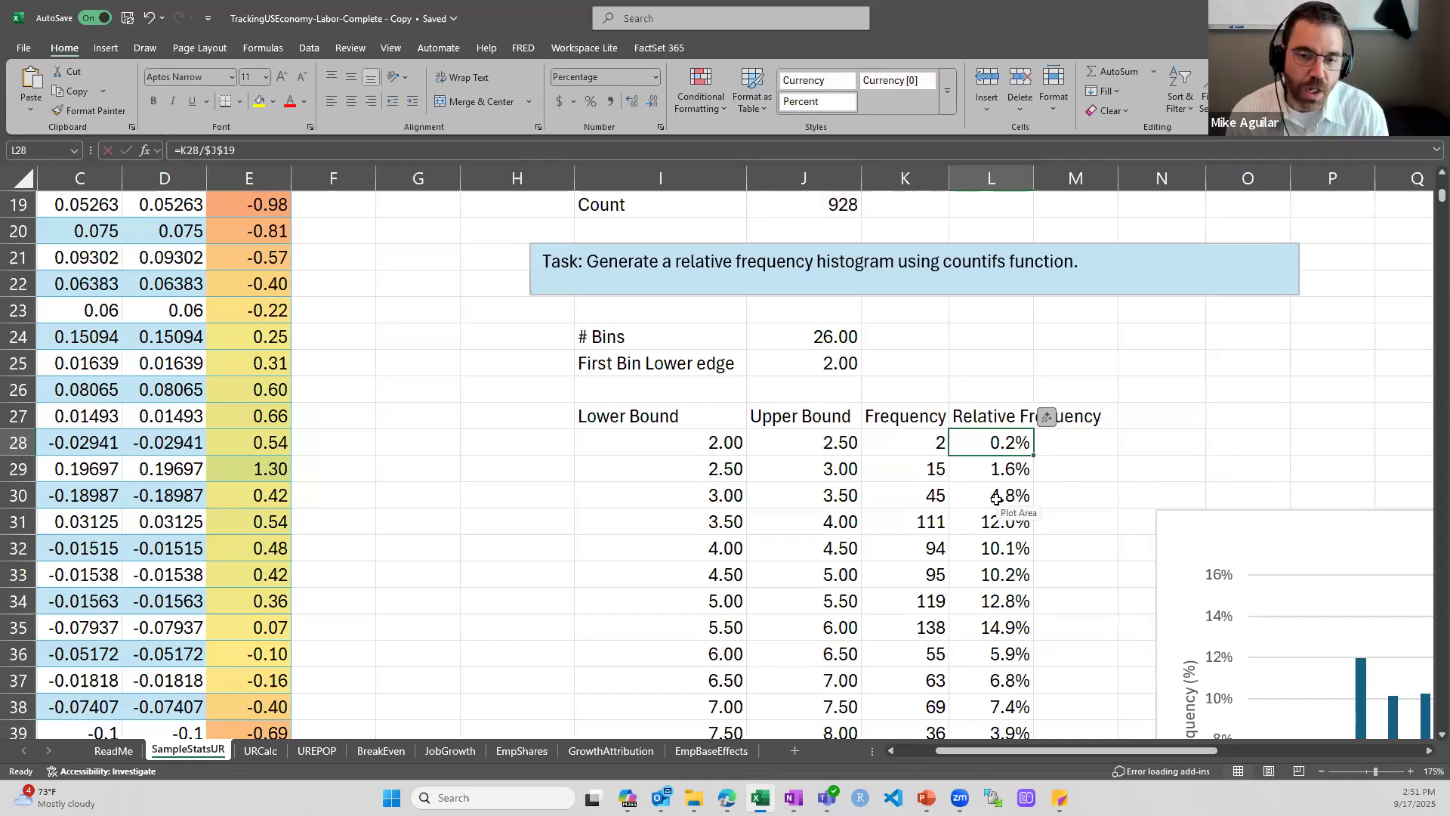
# View the whole Relative Frequency Histogram of UR chart beside the bin table
pyautogui.scroll(-2, 997, 498)
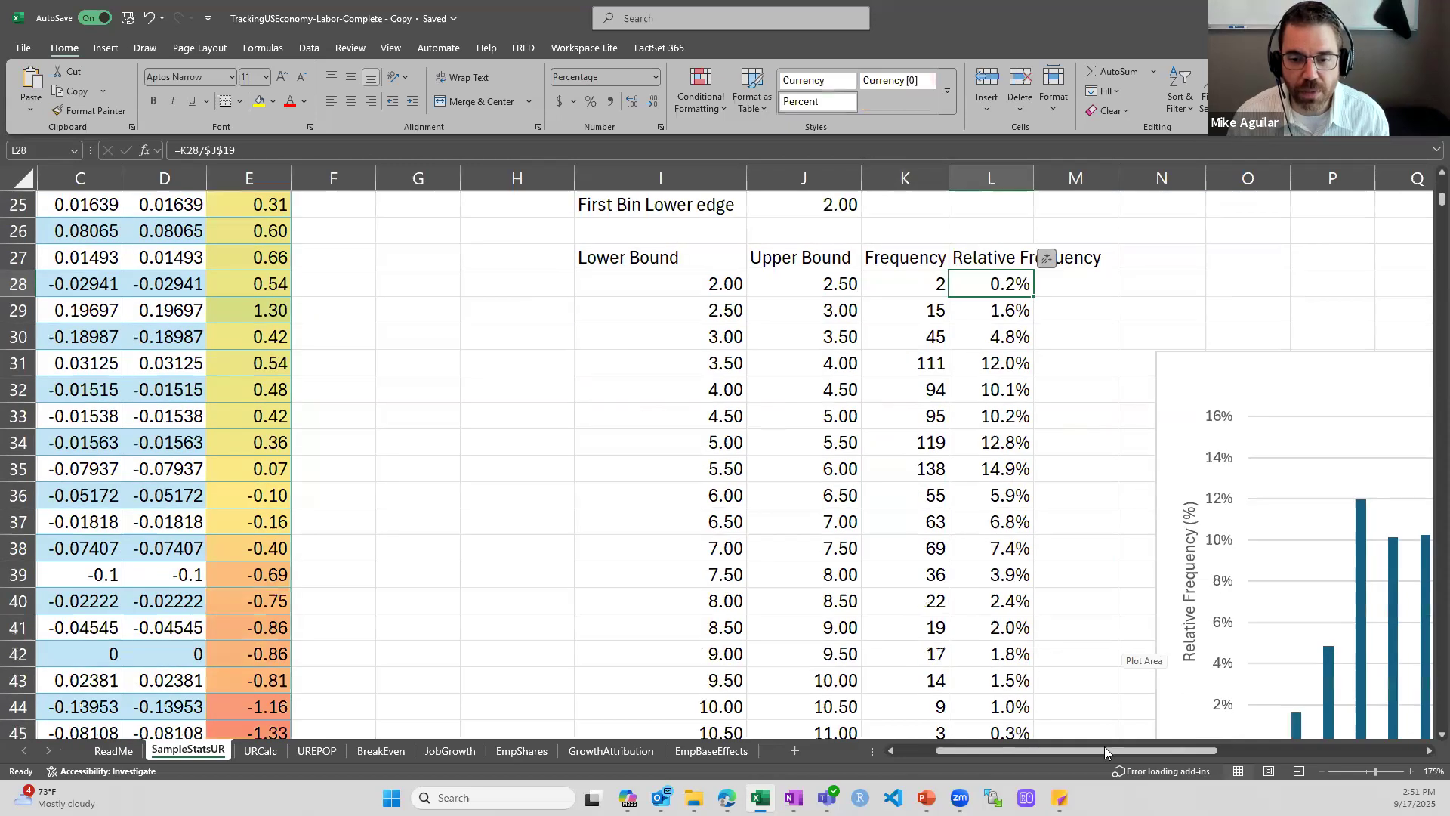
pyautogui.moveTo(1184, 751); pyautogui.dragTo(1314, 750)
pyautogui.scroll(-2, 1193, 449)
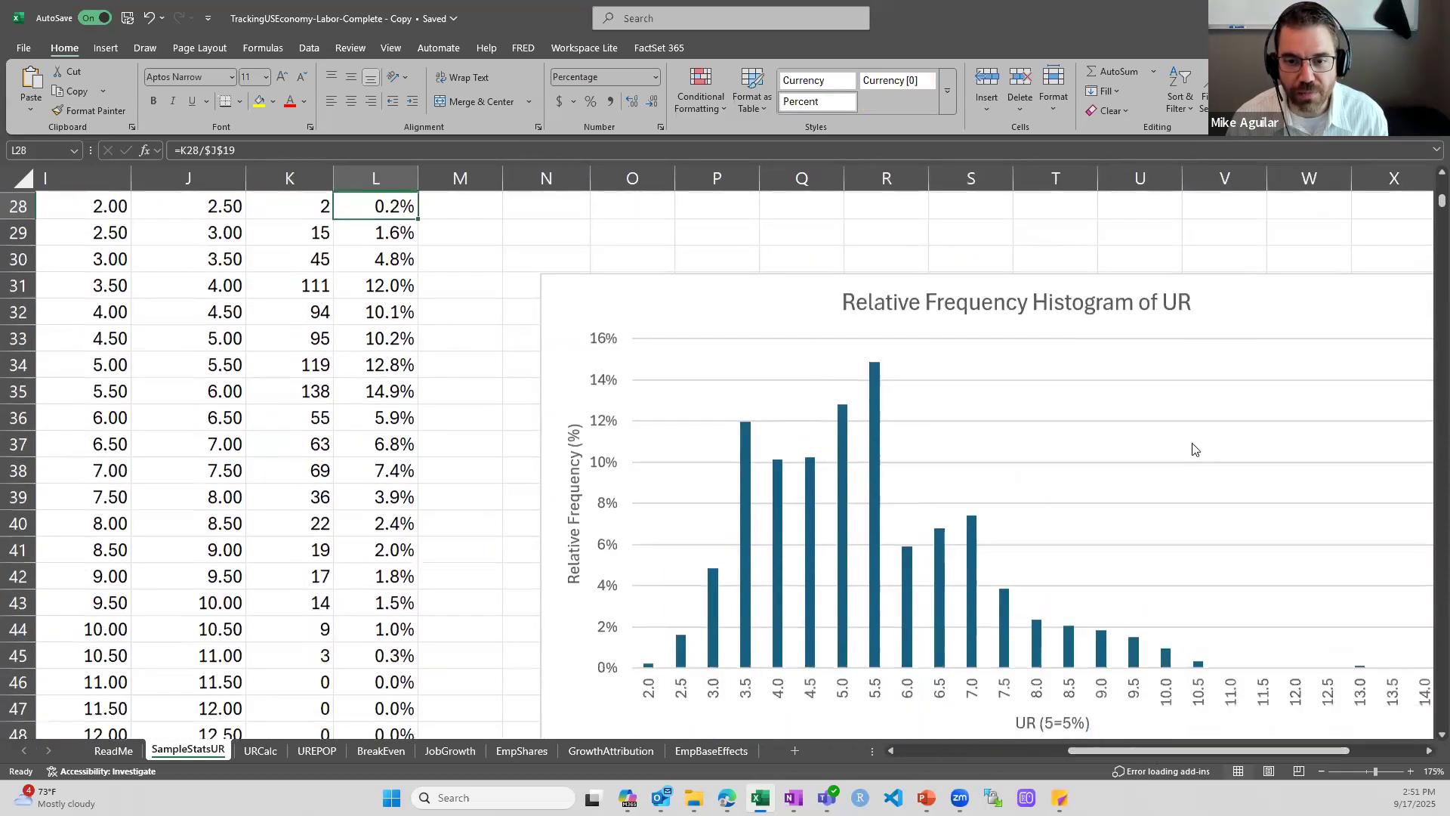
pyautogui.moveTo(1129, 753); pyautogui.dragTo(1173, 754)
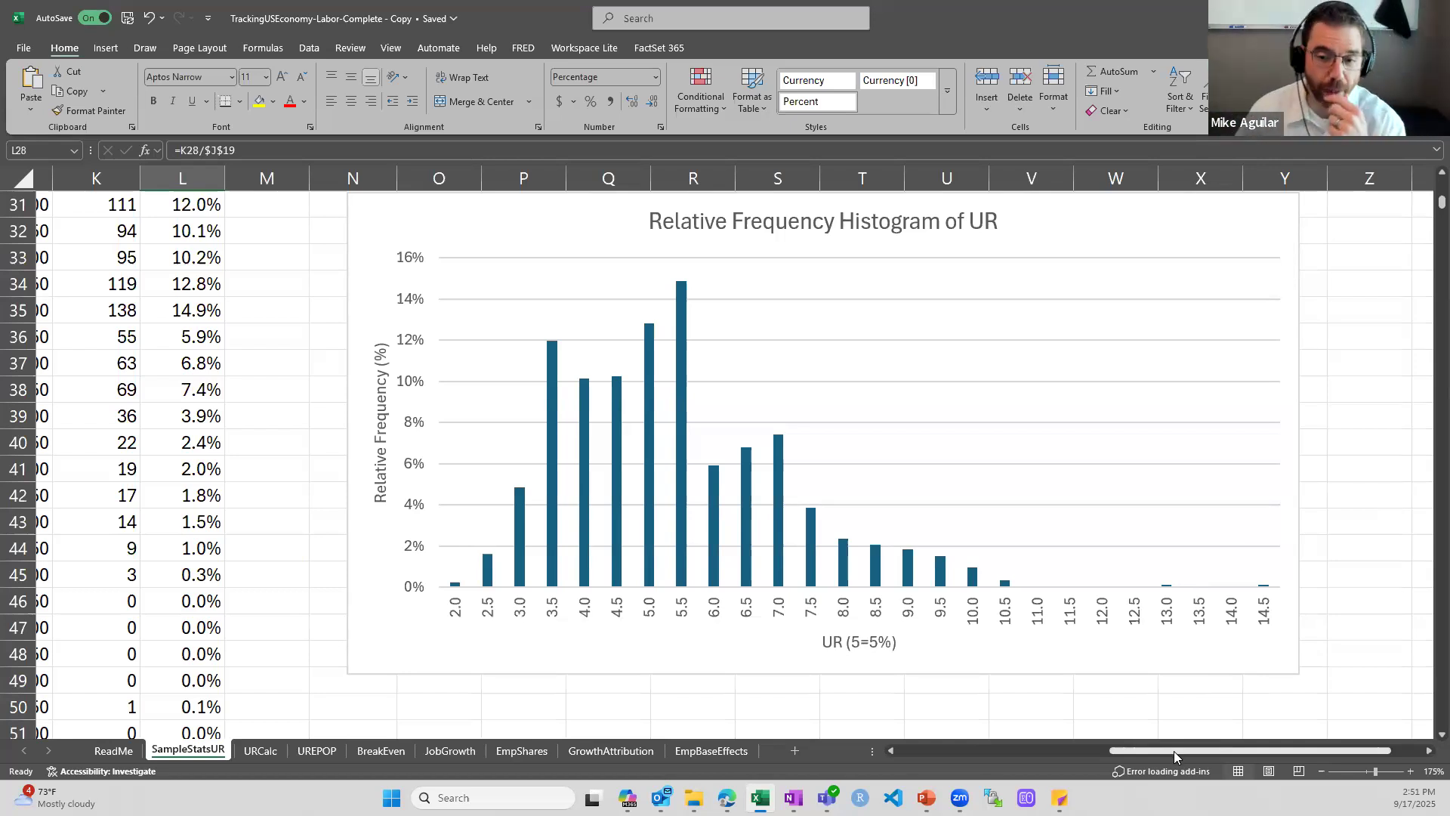
# Return to the top of the UR table and inspect the ZStat formula in E8
pyautogui.moveTo(1174, 751); pyautogui.dragTo(962, 751)
pyautogui.scroll(10, 629, 540)
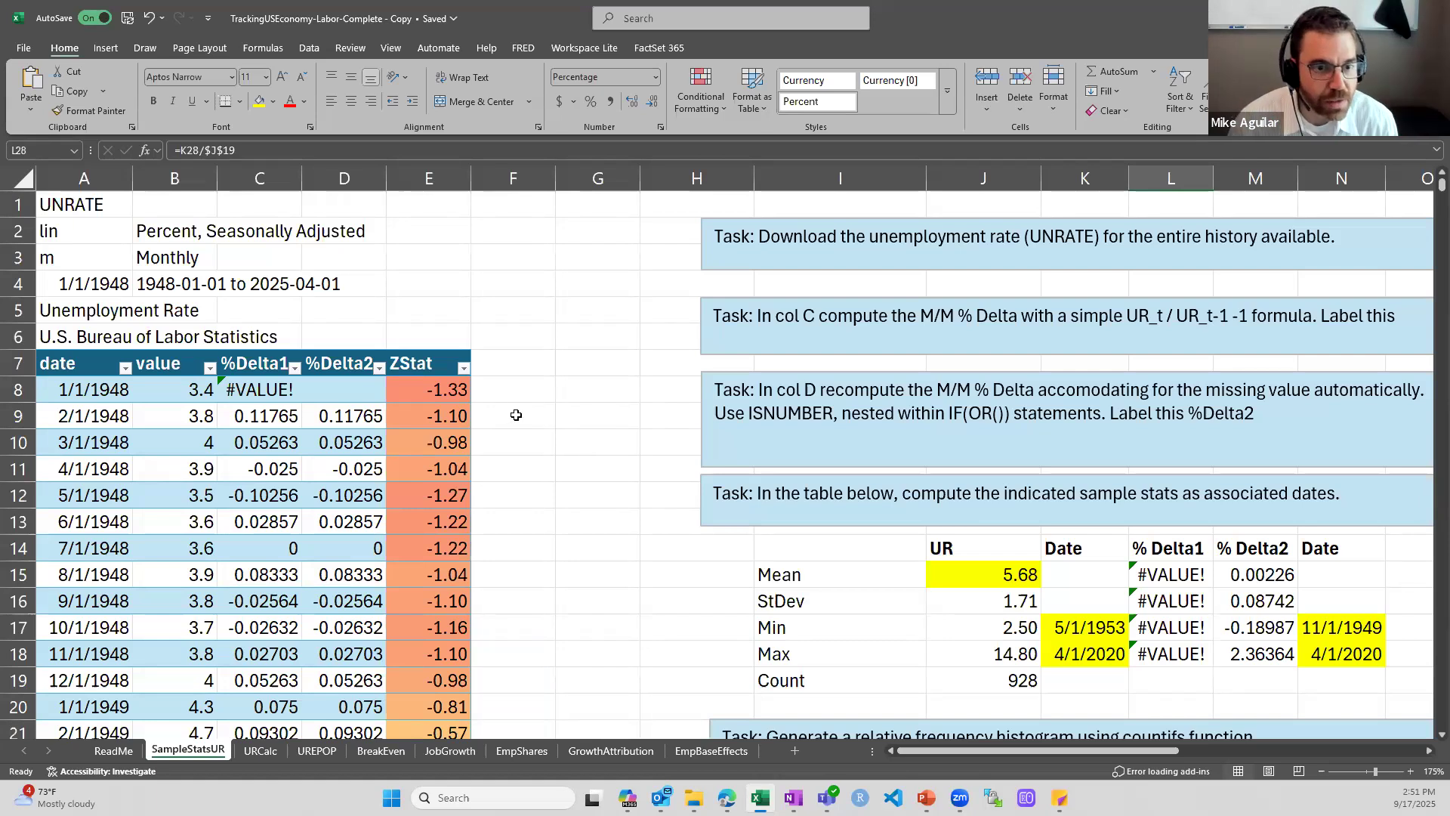
pyautogui.doubleClick(463, 389)
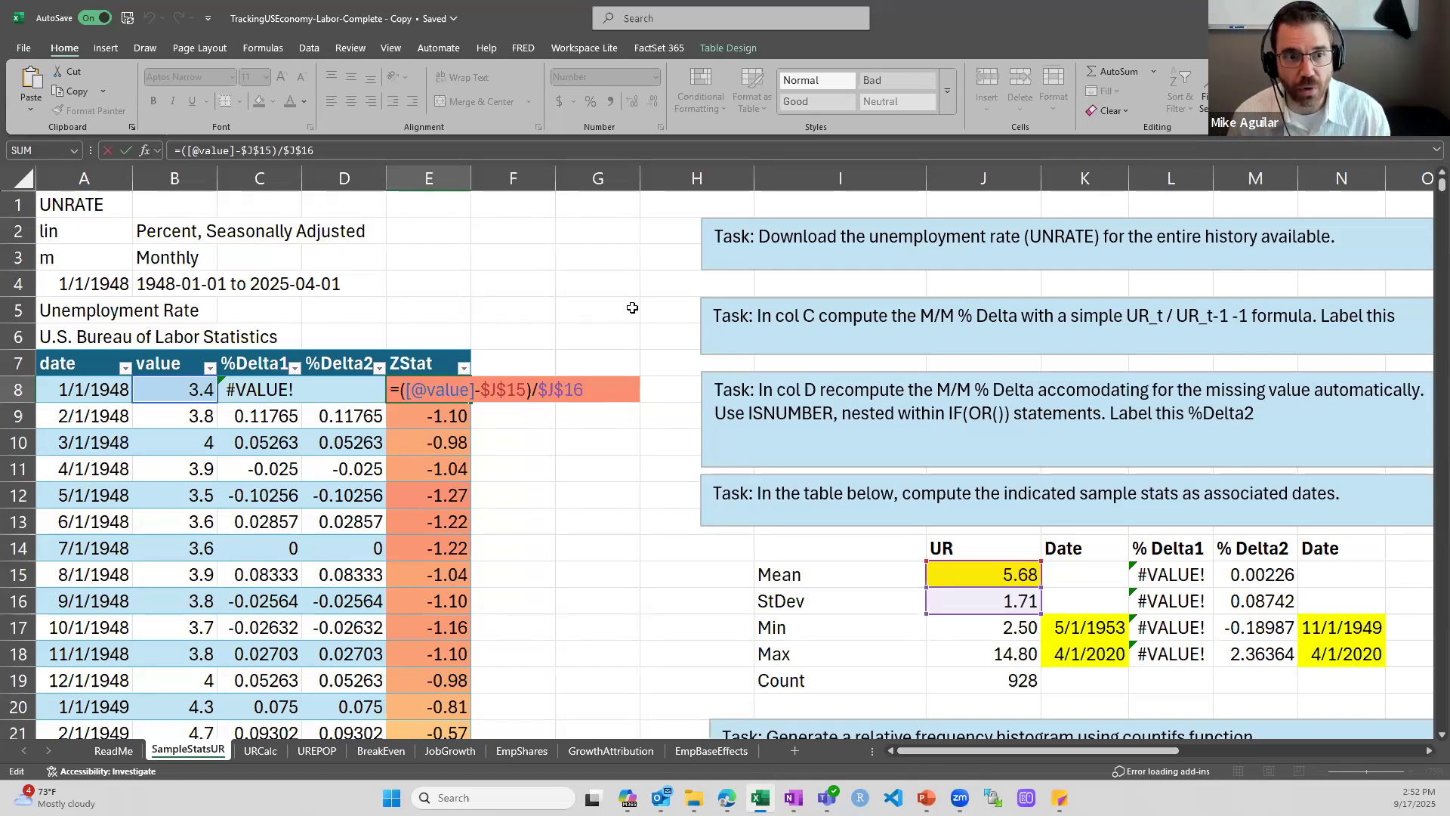
pyautogui.hotkey('ctrl', 'Return')
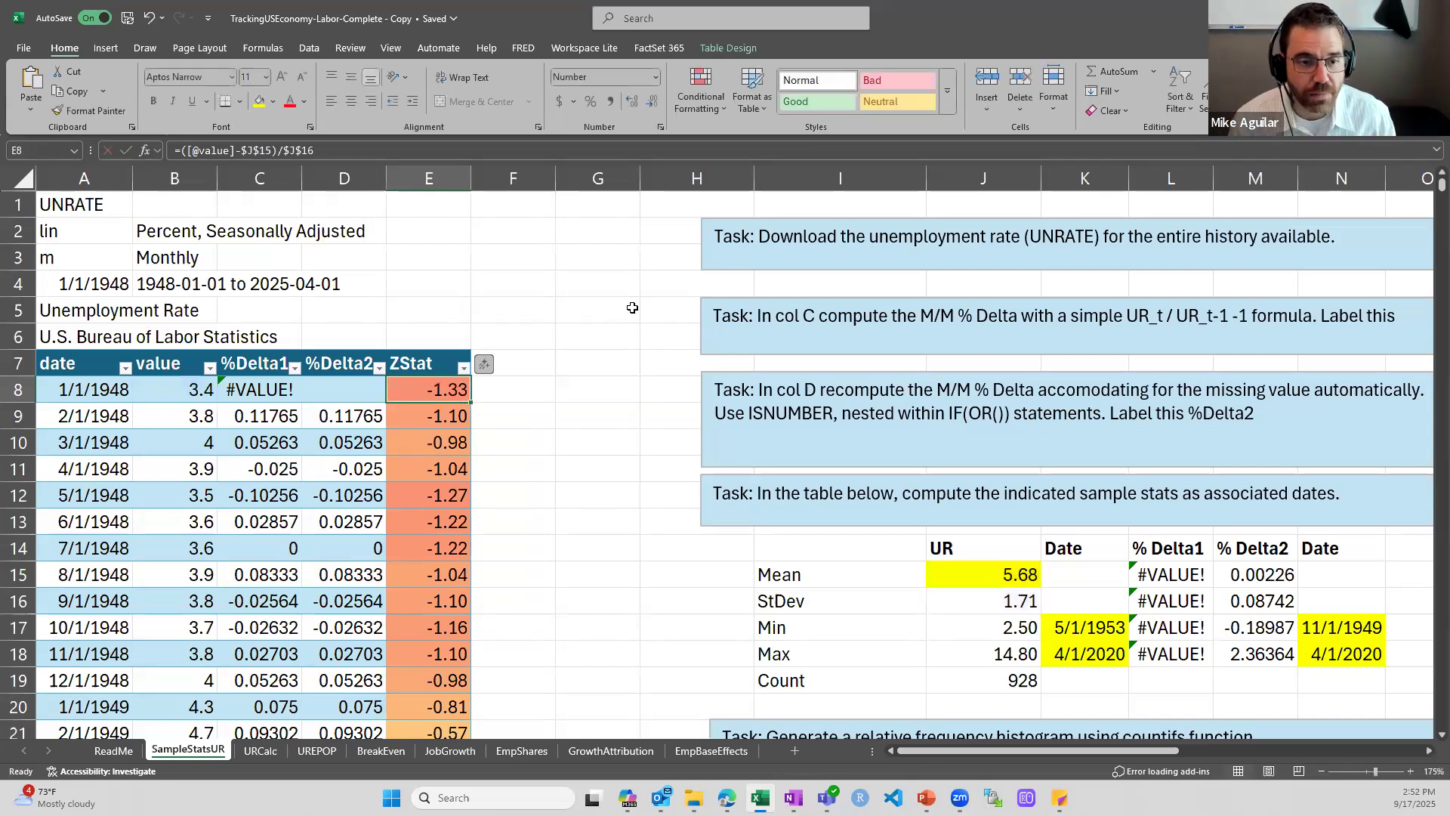
# Look over the ZStat column down to its last row and return above the table header
pyautogui.hotkey('ctrl', 'Down')
pyautogui.hotkey('ctrl', 'Up')
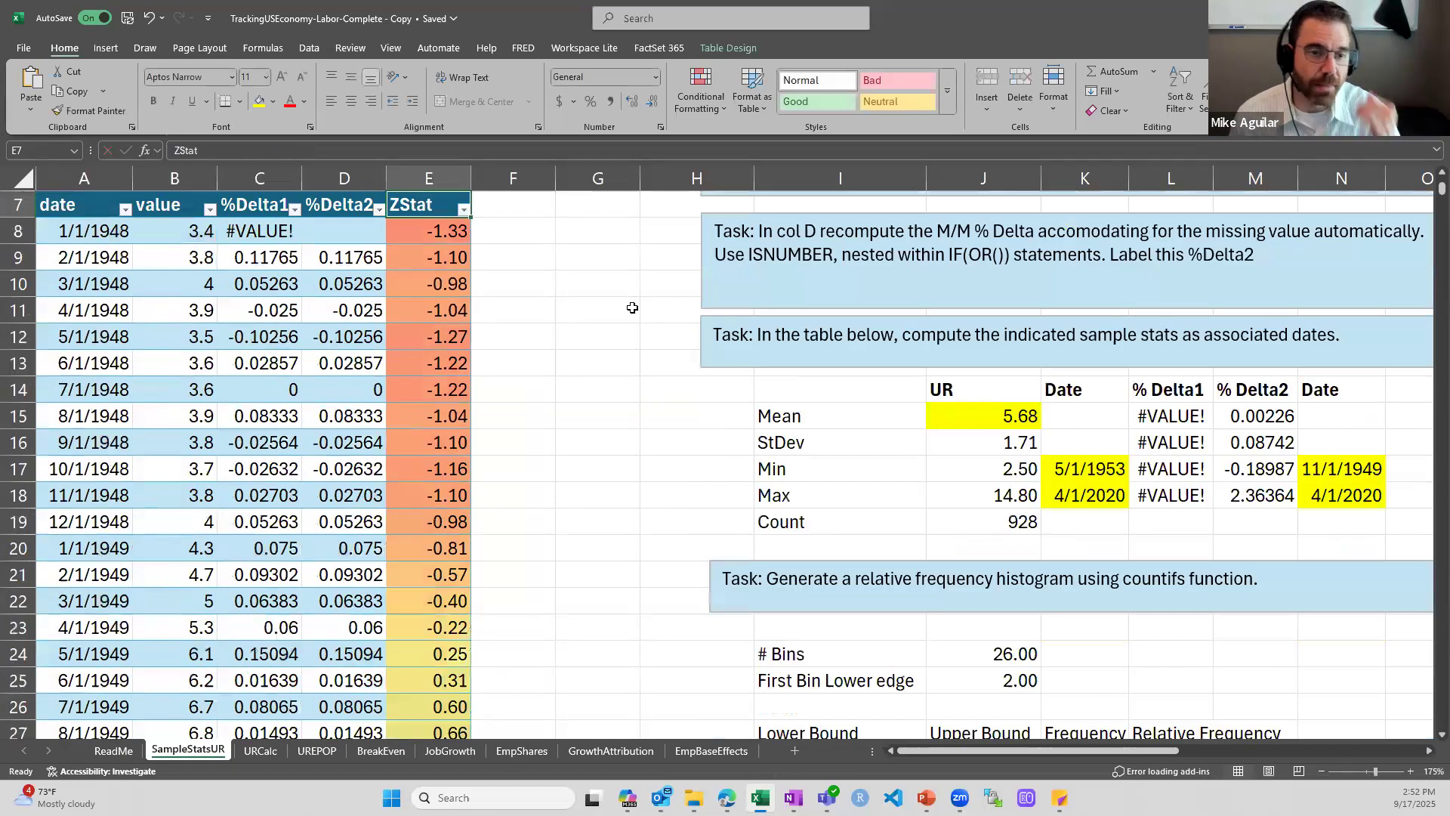
pyautogui.hotkey('ctrl', 'Up')
pyautogui.scroll(1, 632, 307)
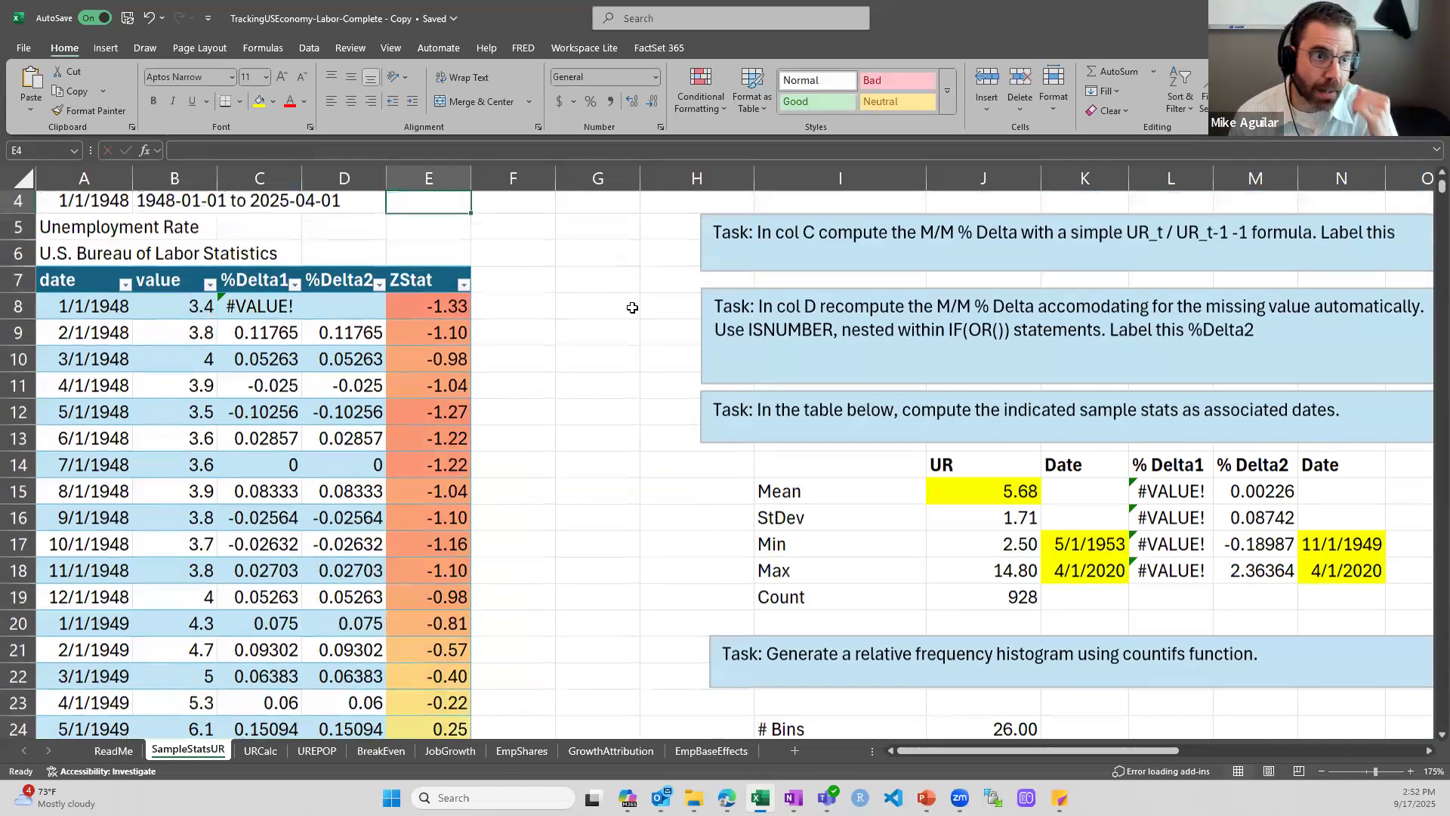
pyautogui.press('Down')
pyautogui.press('Left')
pyautogui.press('Up')
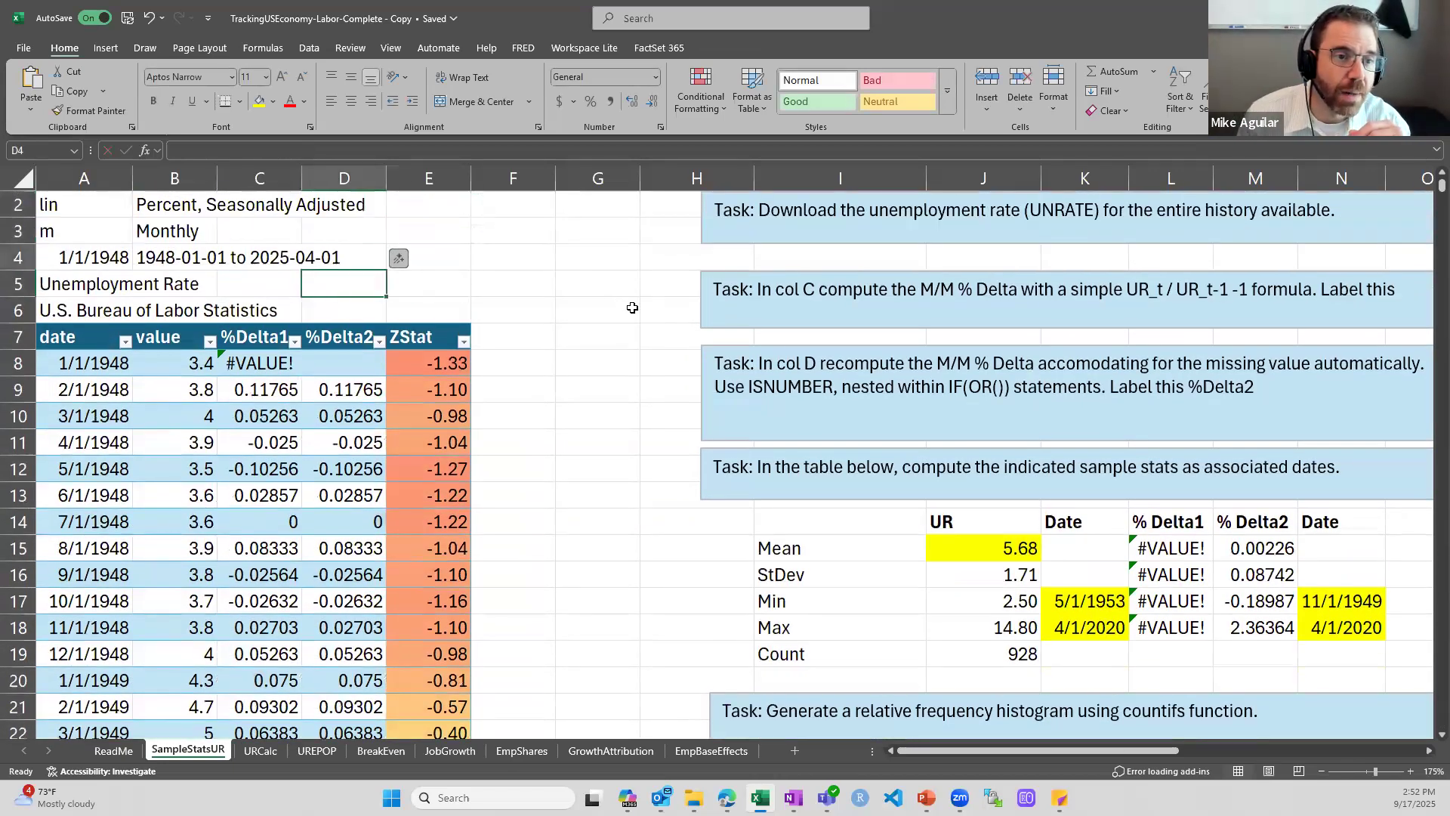
pyautogui.press('Left')
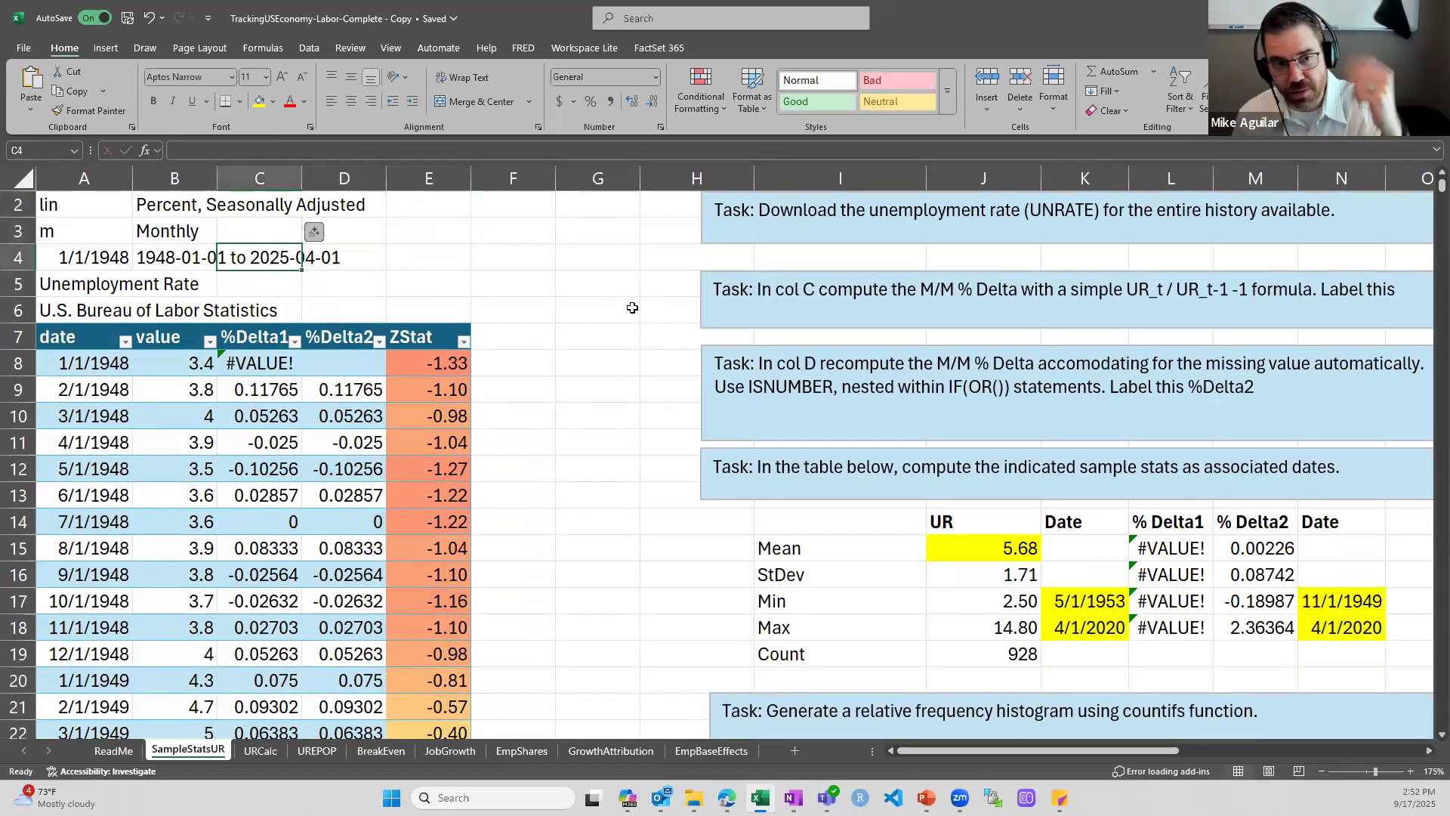
# Select the ZStat column from E8 to its last row and look at the Conditional Formatting color scales without applying one
pyautogui.press('Down')
pyautogui.press('Down')
pyautogui.press('Down')
pyautogui.press('Down')
pyautogui.press('Right')
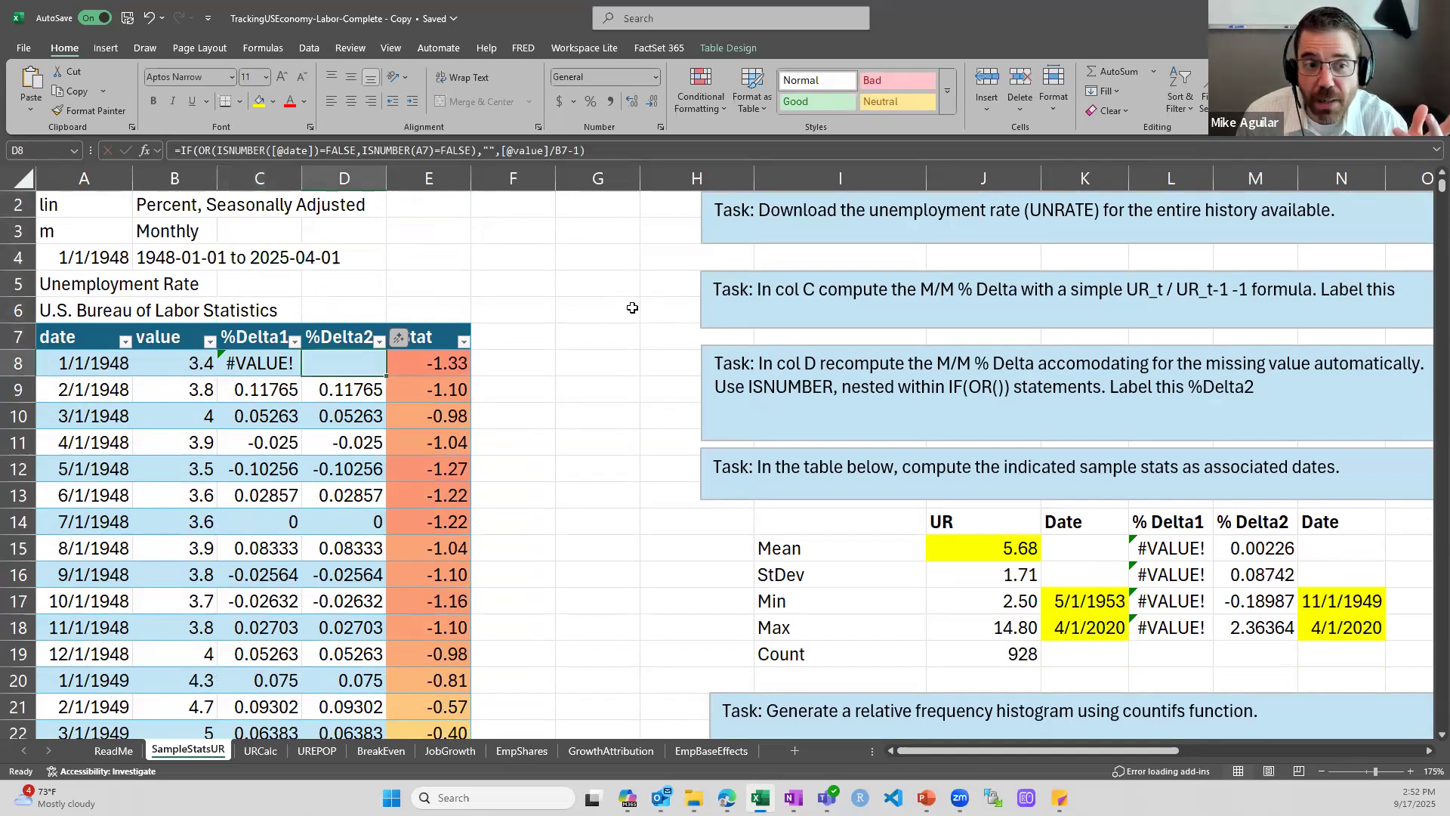
pyautogui.press('Right')
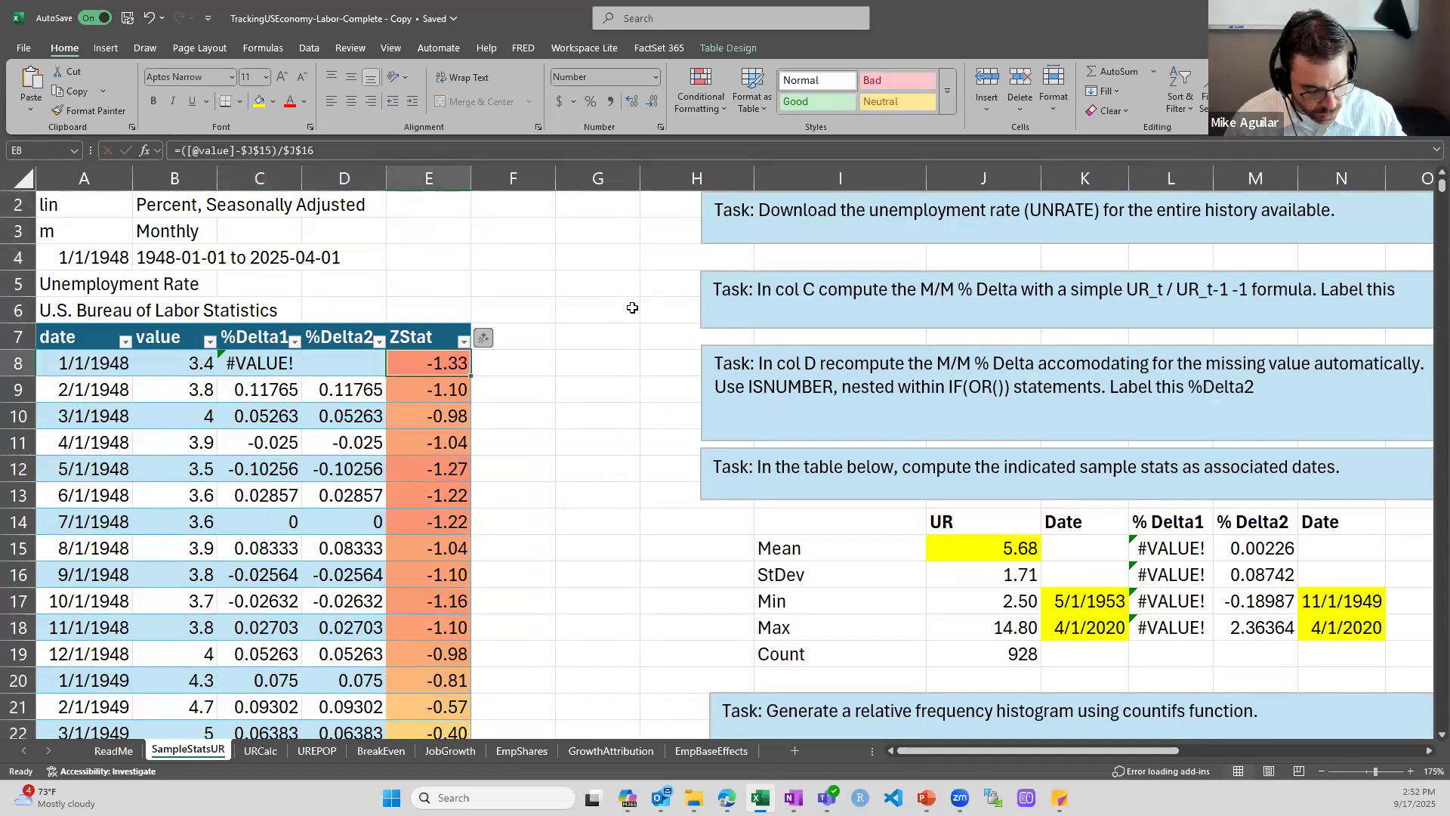
pyautogui.hotkey('ctrl', 'shift', 'Down')
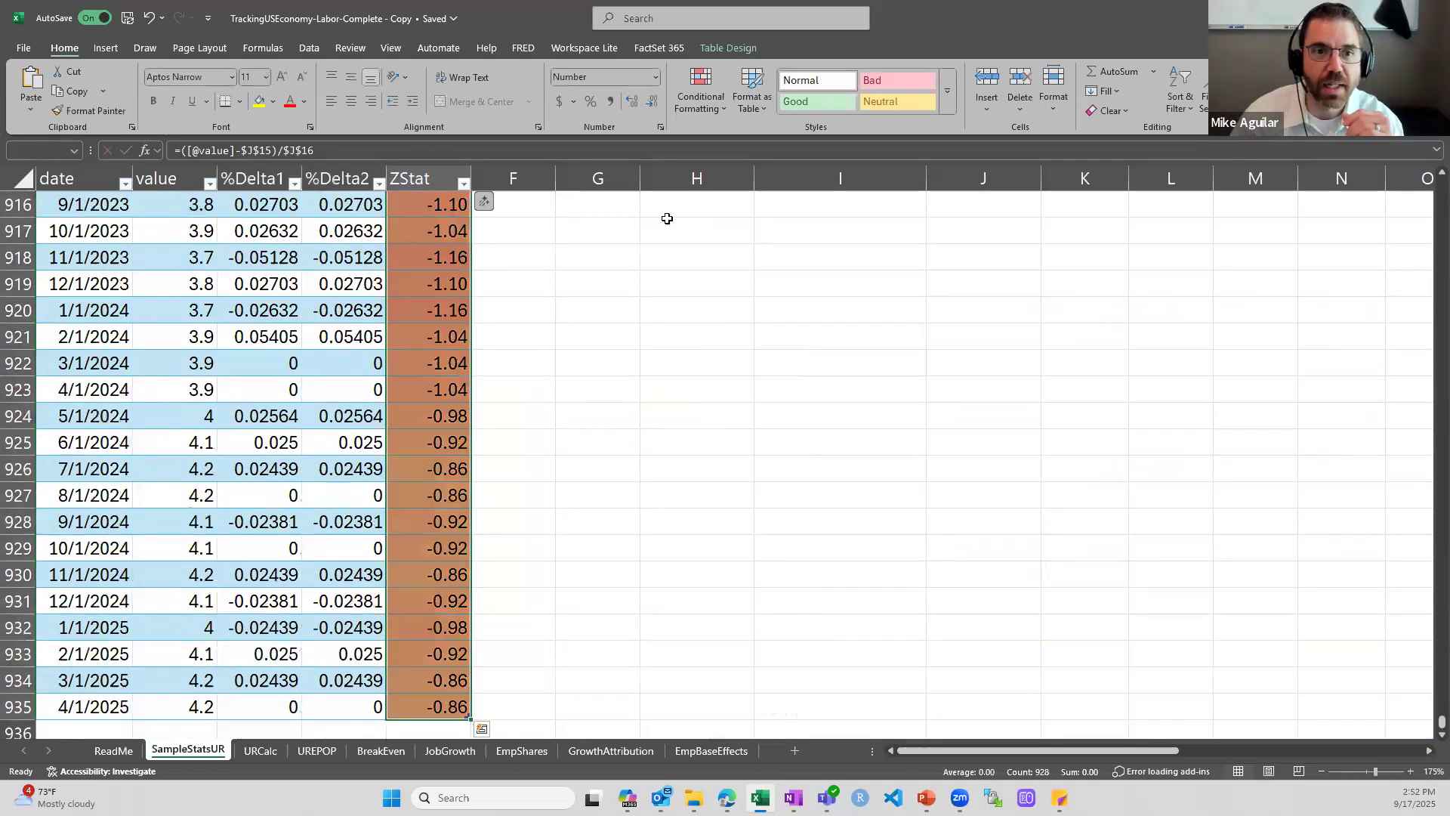
pyautogui.click(714, 107)
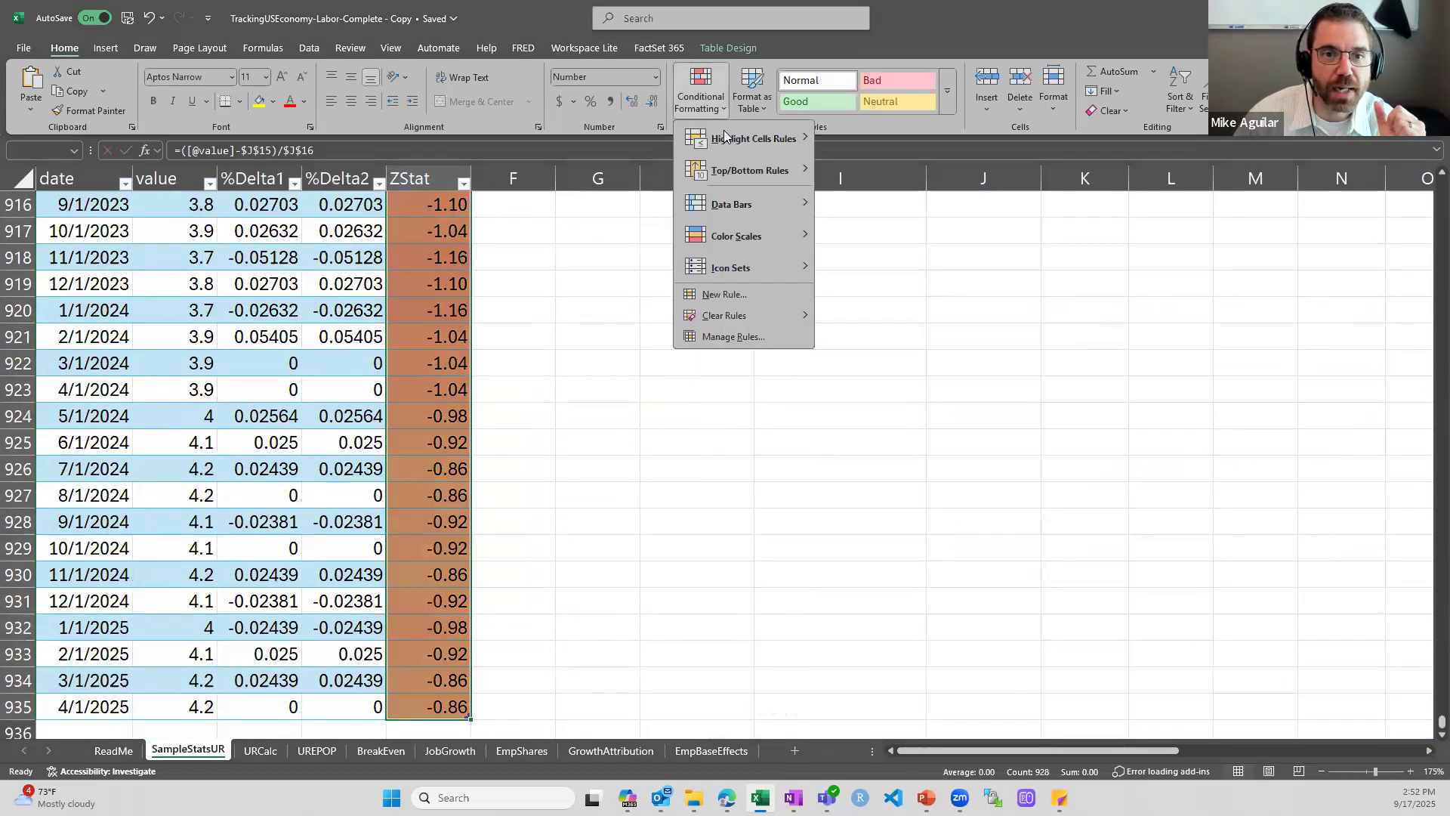
pyautogui.moveTo(773, 233)
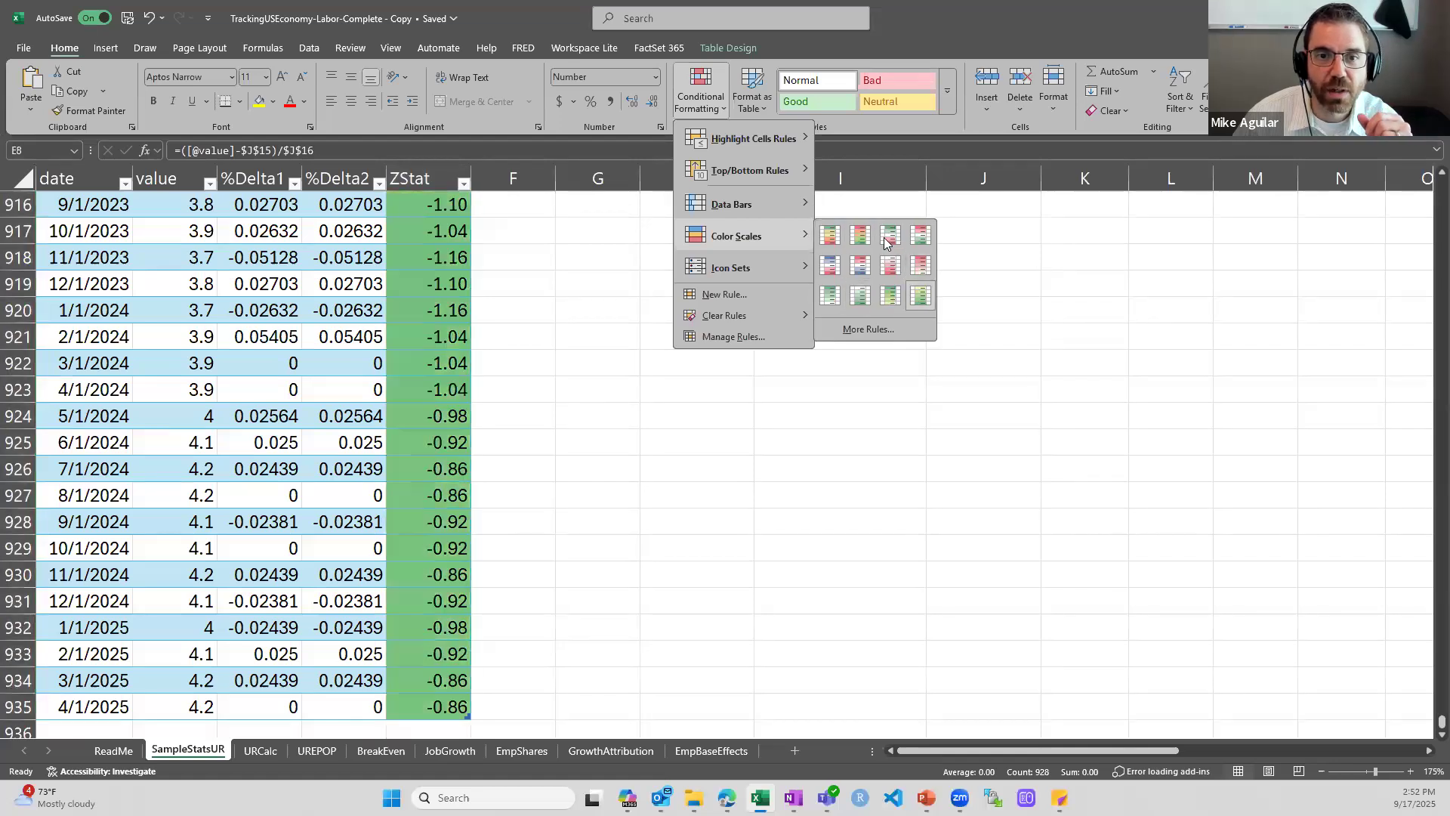
pyautogui.click(510, 405)
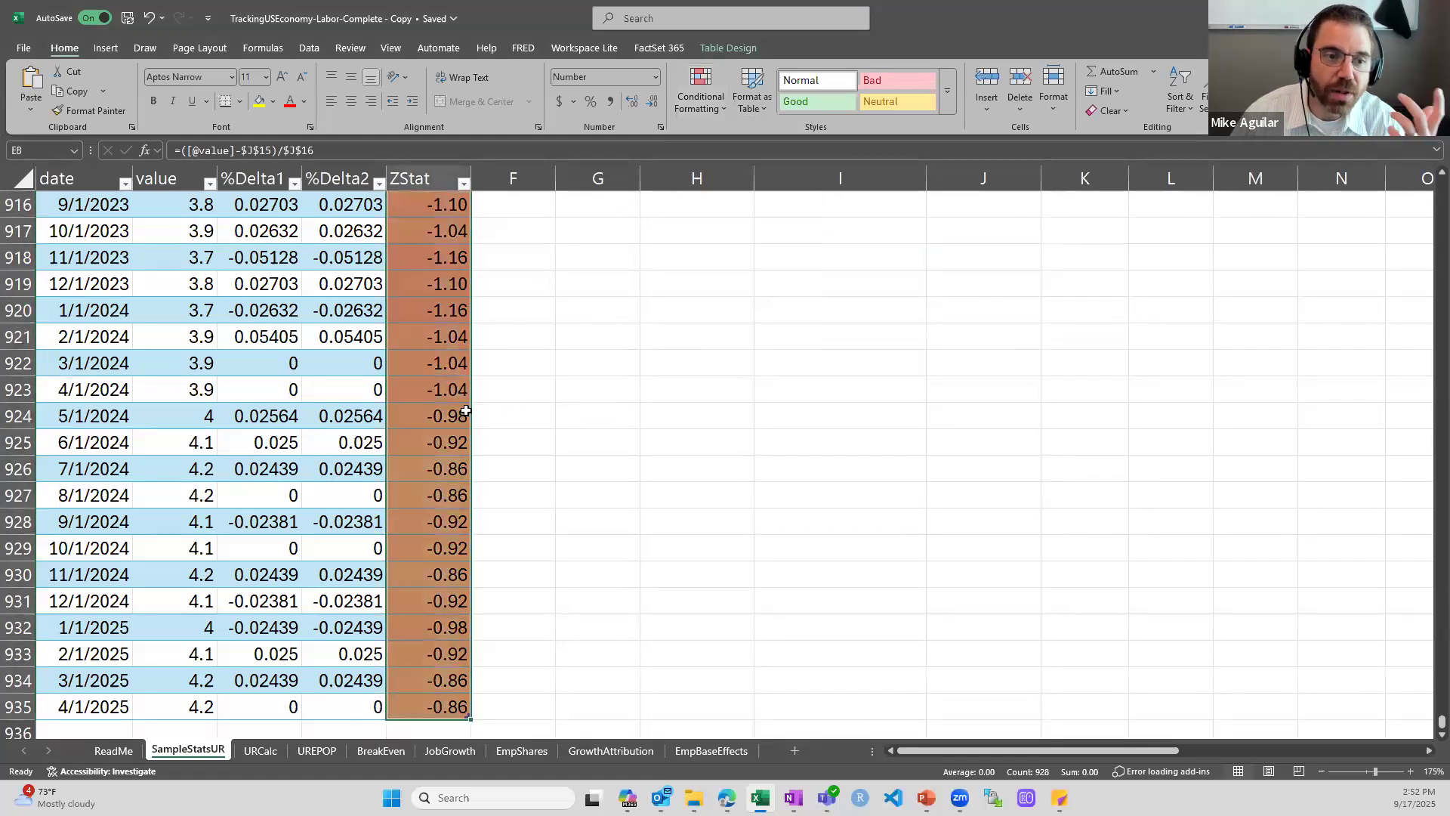
# Find the 4/1/2020 row in the ZStat column and inspect its Z statistic in E875
pyautogui.click(450, 421)
pyautogui.scroll(16, 449, 423)
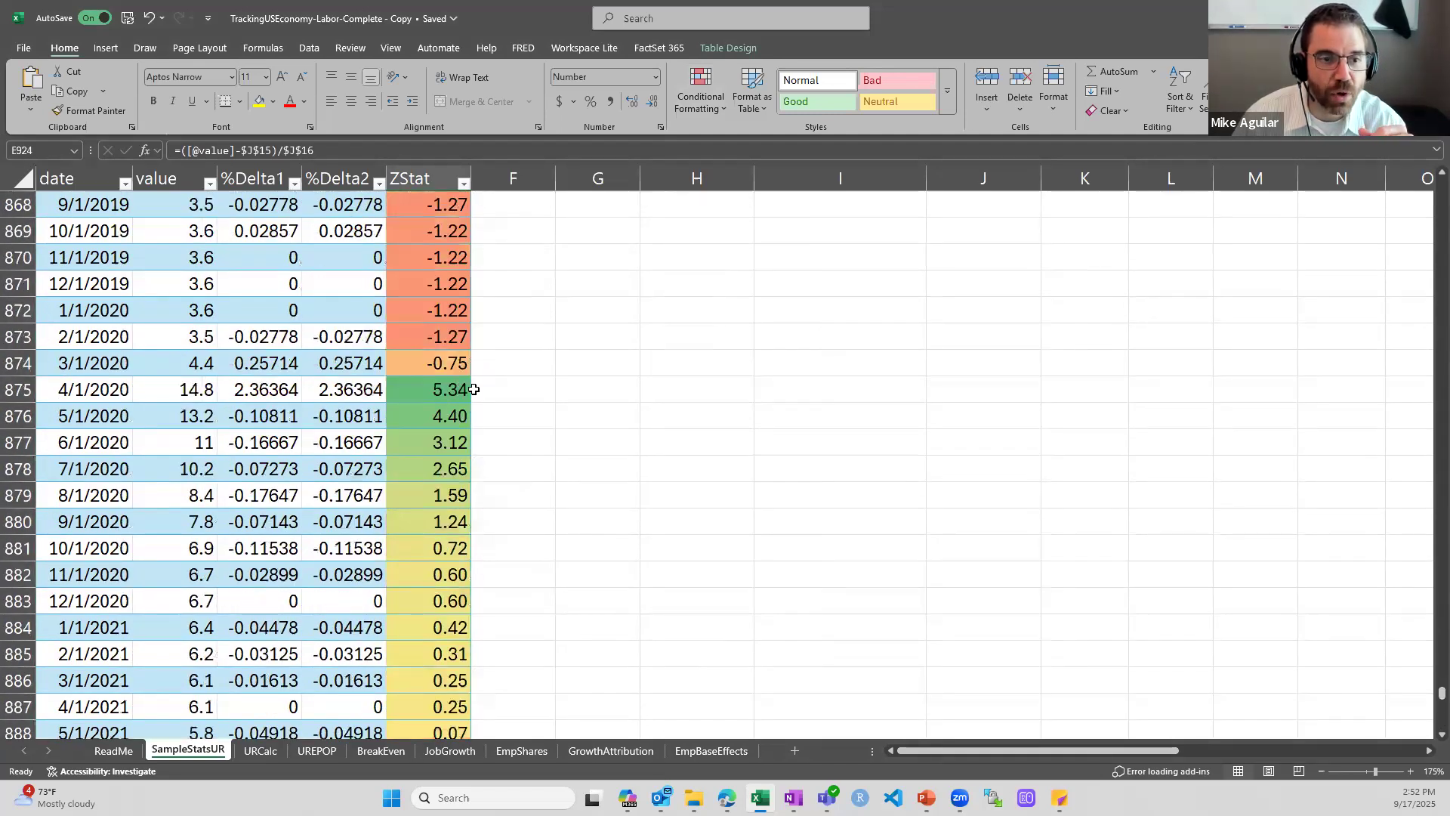
pyautogui.click(459, 390)
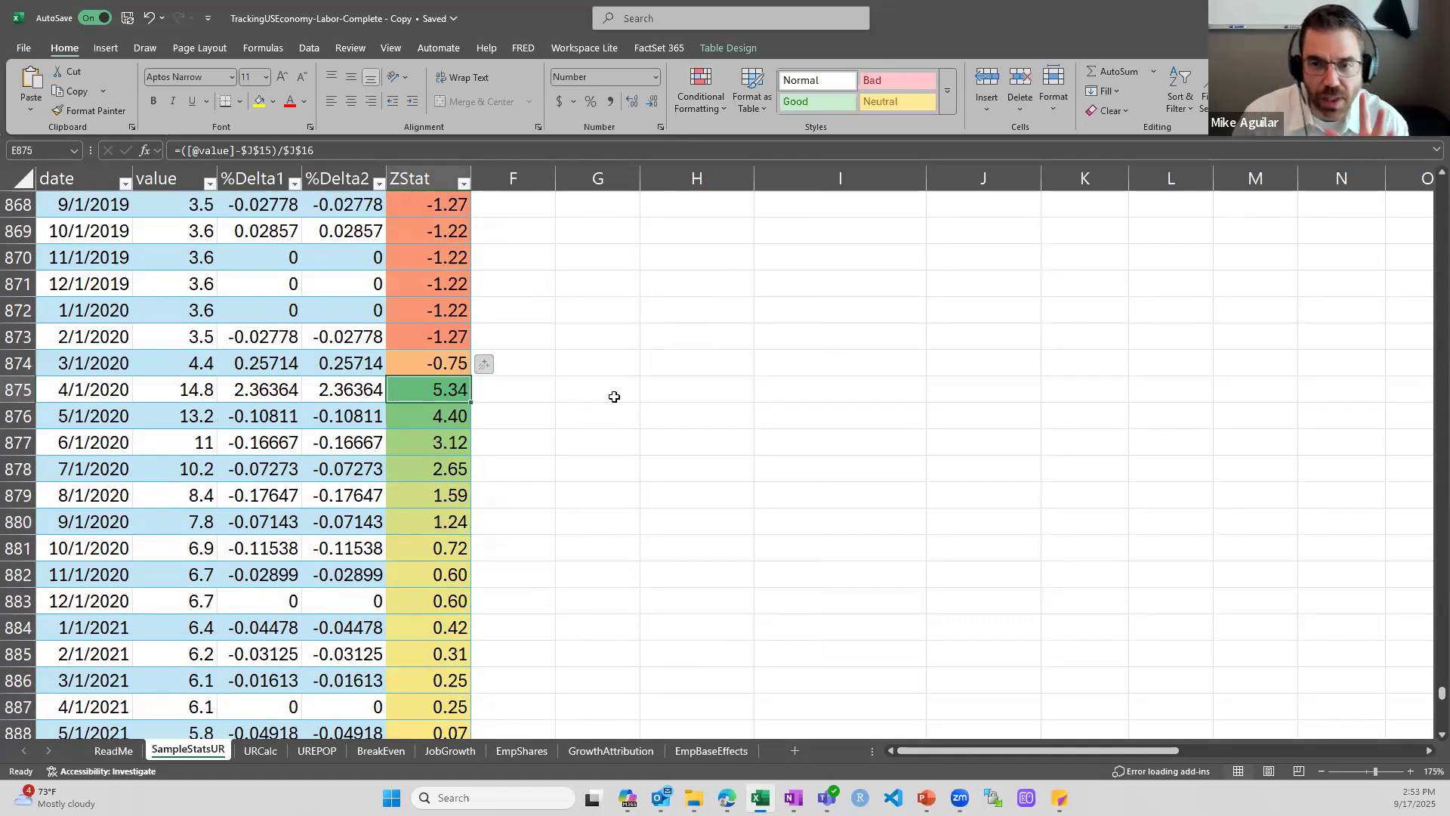
# Return to the sample stats table and inspect the UR mean in J15, standard deviation in J16 and date of the maximum in K18
pyautogui.moveTo(1441, 692); pyautogui.dragTo(1440, 185)
pyautogui.scroll(-1, 1095, 501)
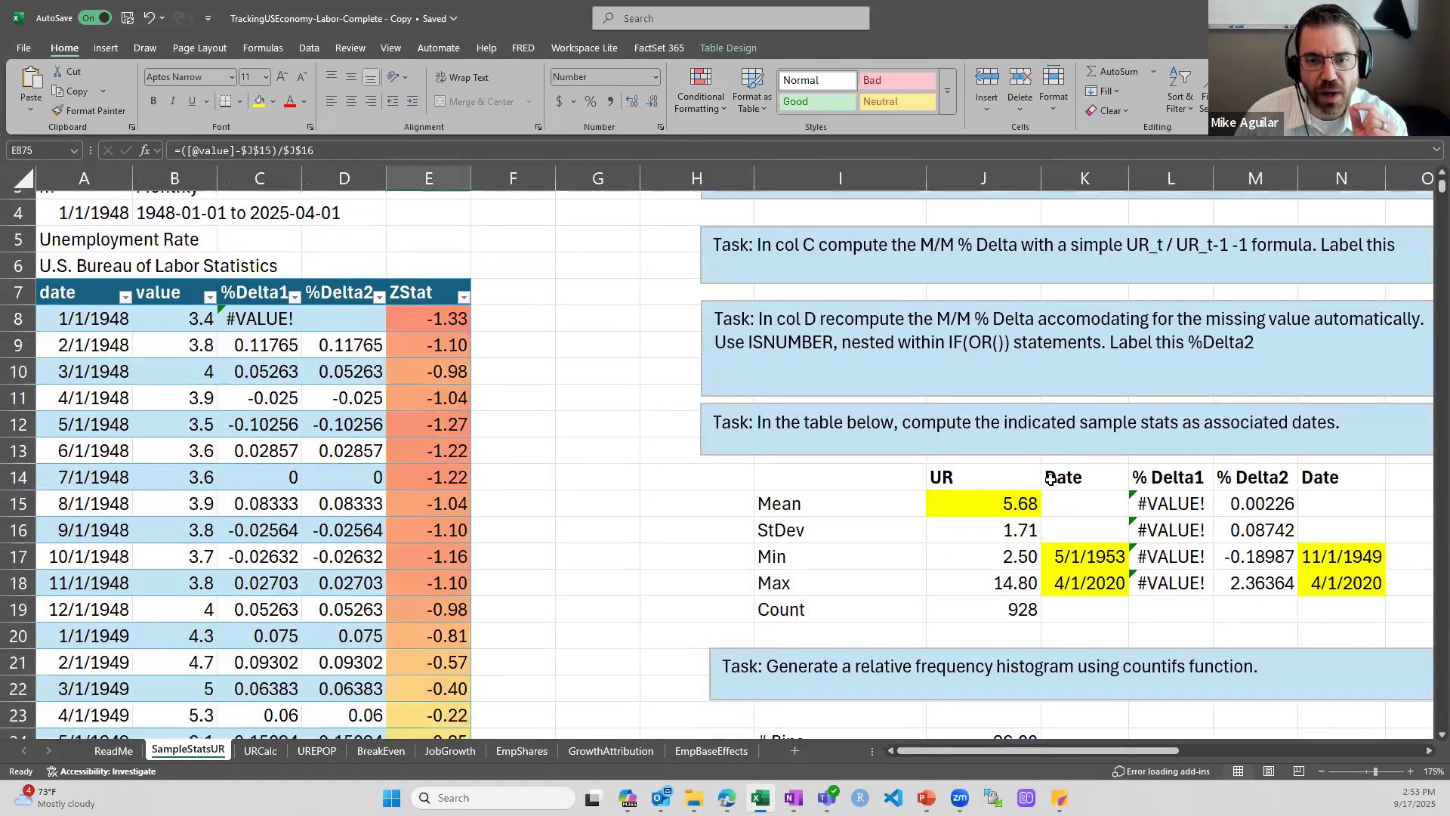
pyautogui.click(1002, 494)
pyautogui.click(991, 526)
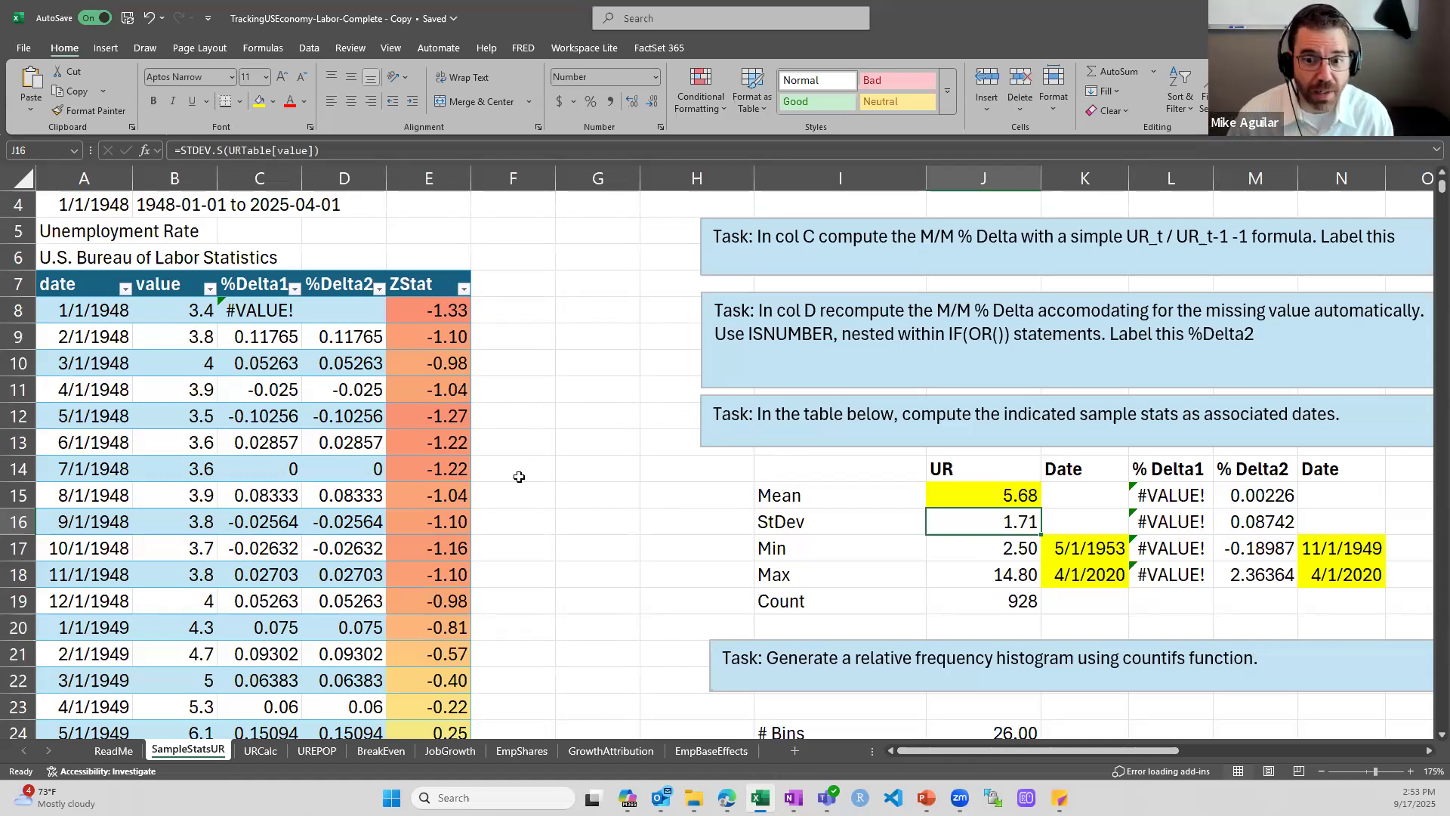
pyautogui.click(1075, 569)
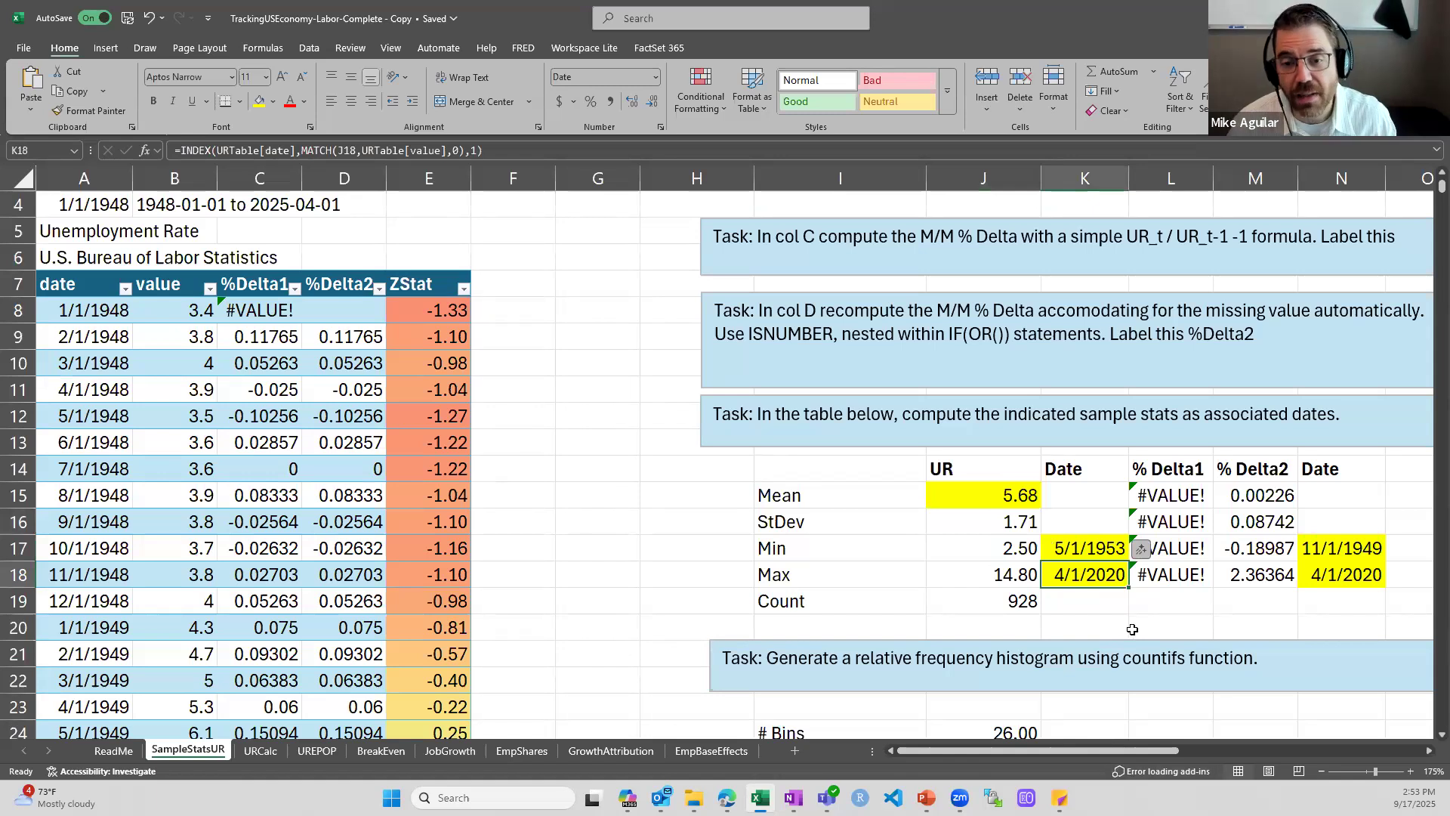
# Look down the color-scaled ZStat column through the decades and select the 4/1/2020 value in E875
pyautogui.scroll(-5, 439, 604)
pyautogui.click(439, 599)
pyautogui.scroll(-20, 446, 593)
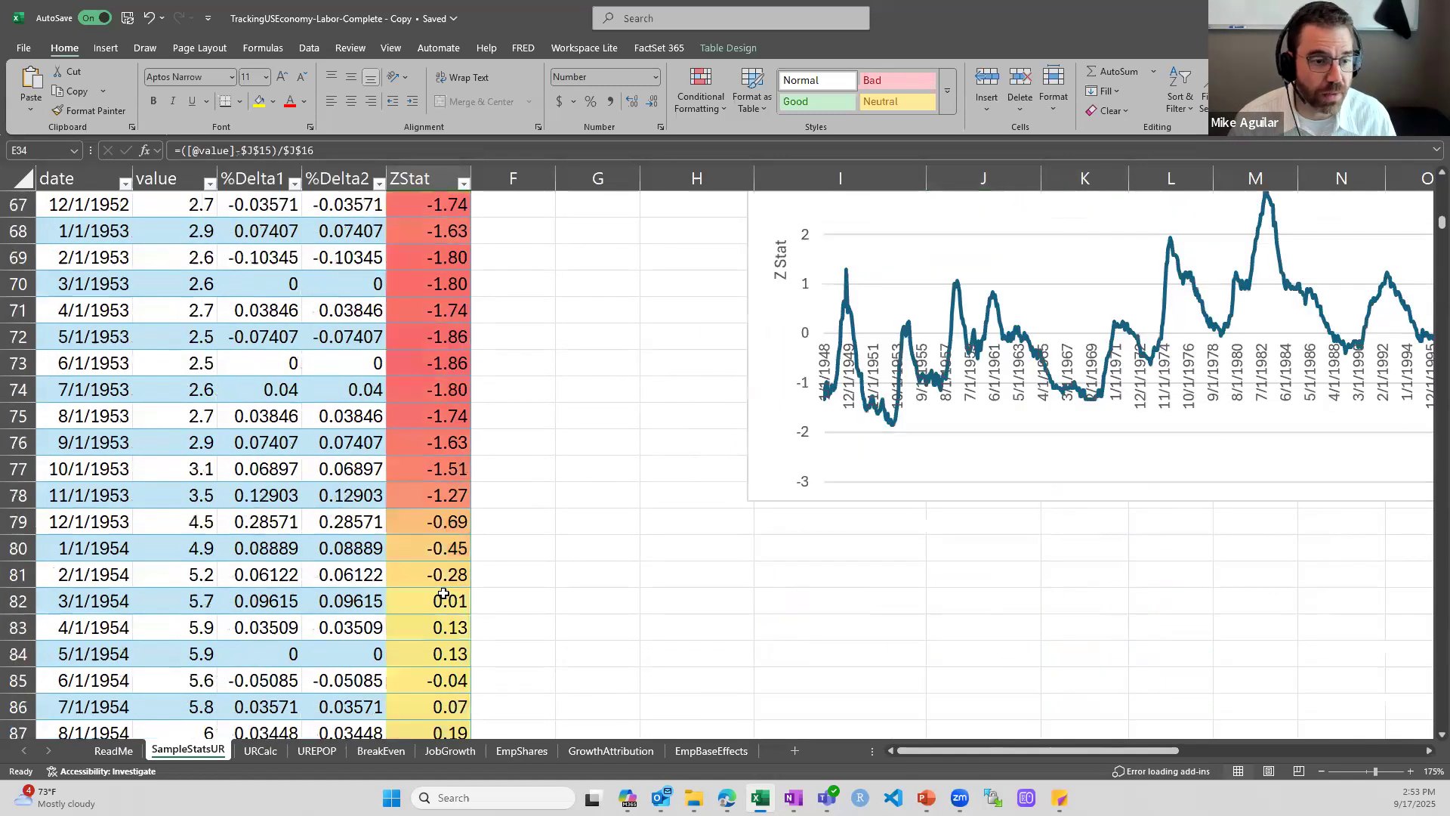
pyautogui.scroll(-20, 453, 585)
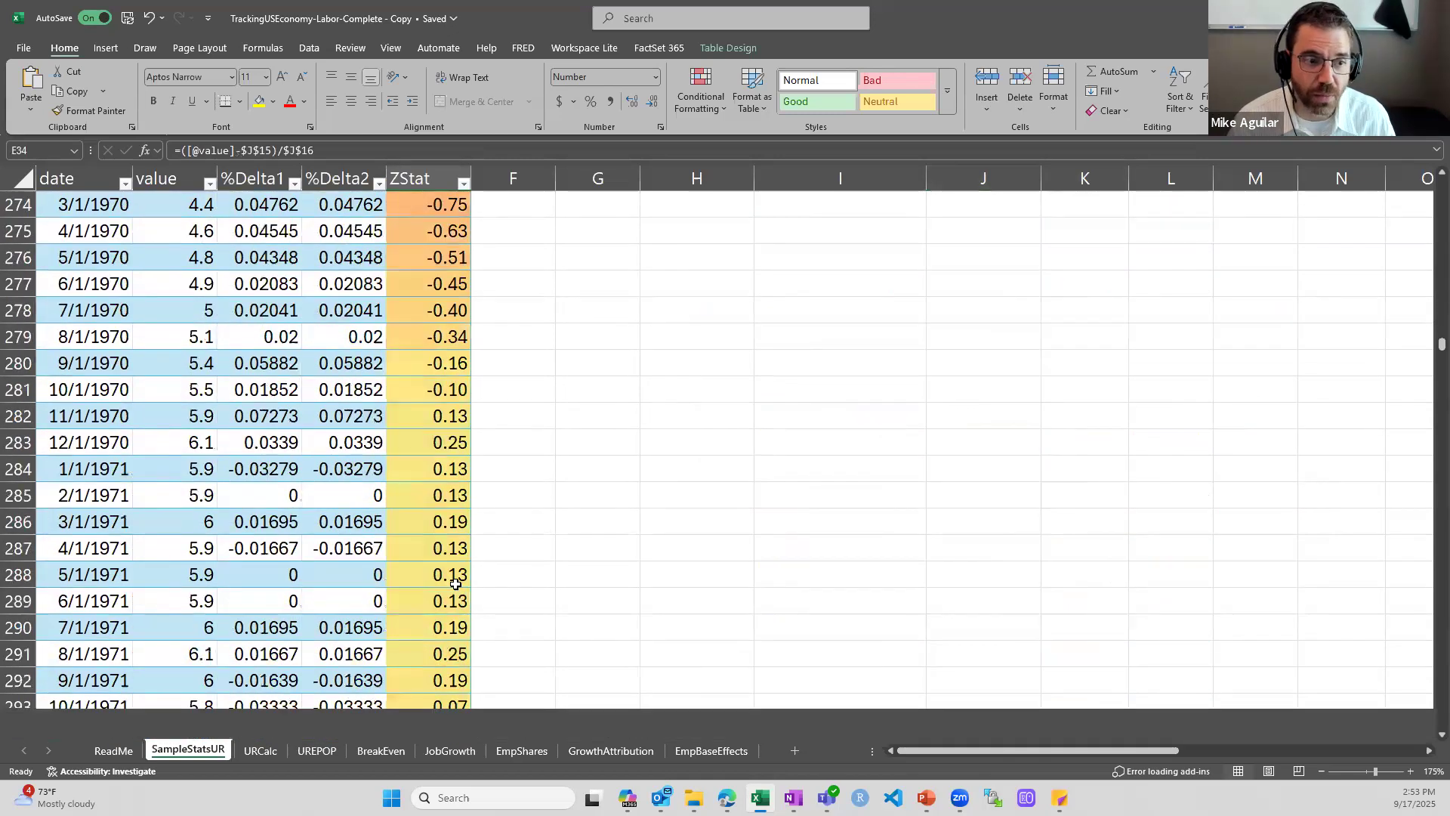
pyautogui.scroll(-20, 455, 584)
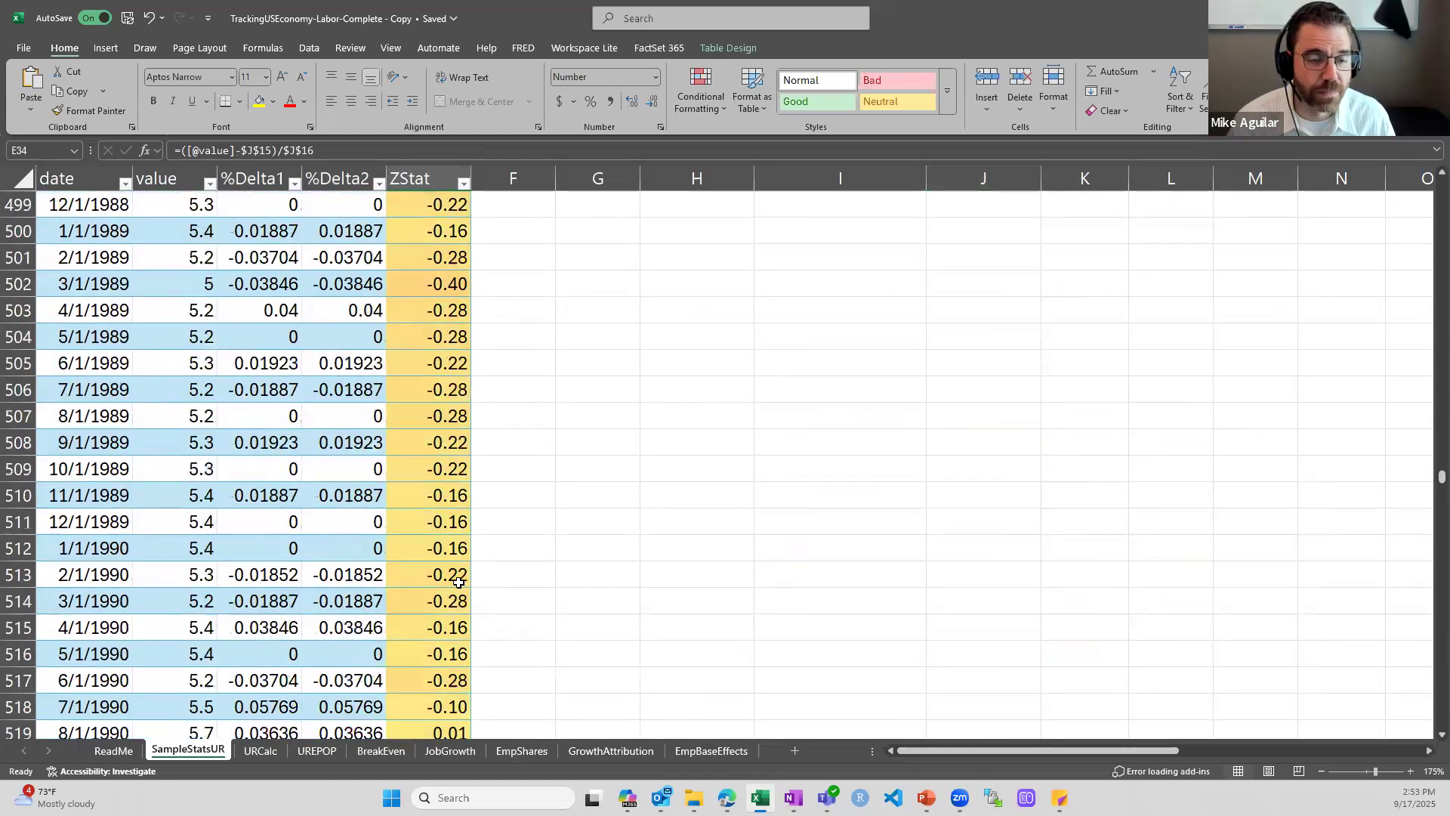
pyautogui.scroll(-20, 458, 581)
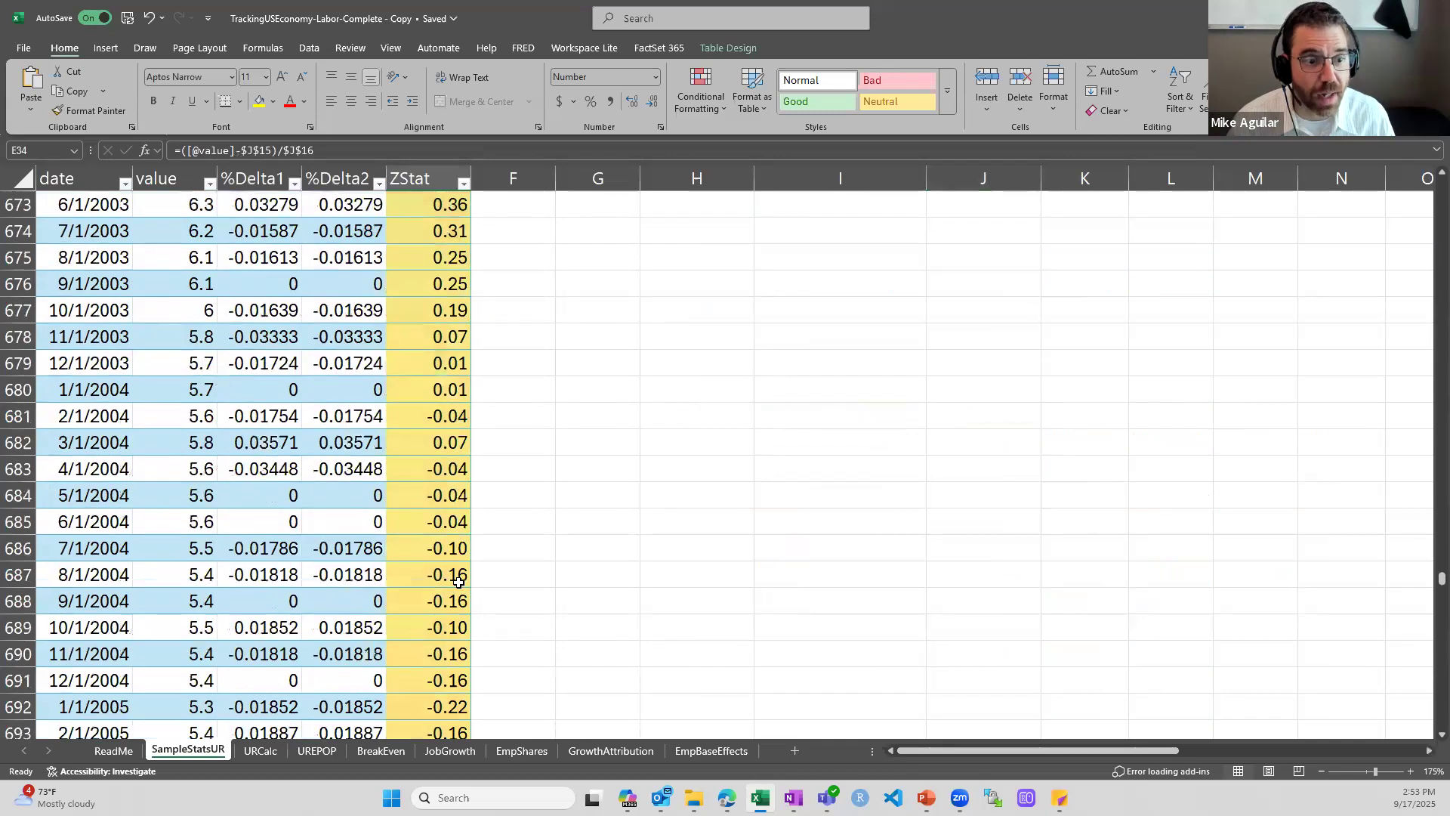
pyautogui.scroll(-20, 459, 581)
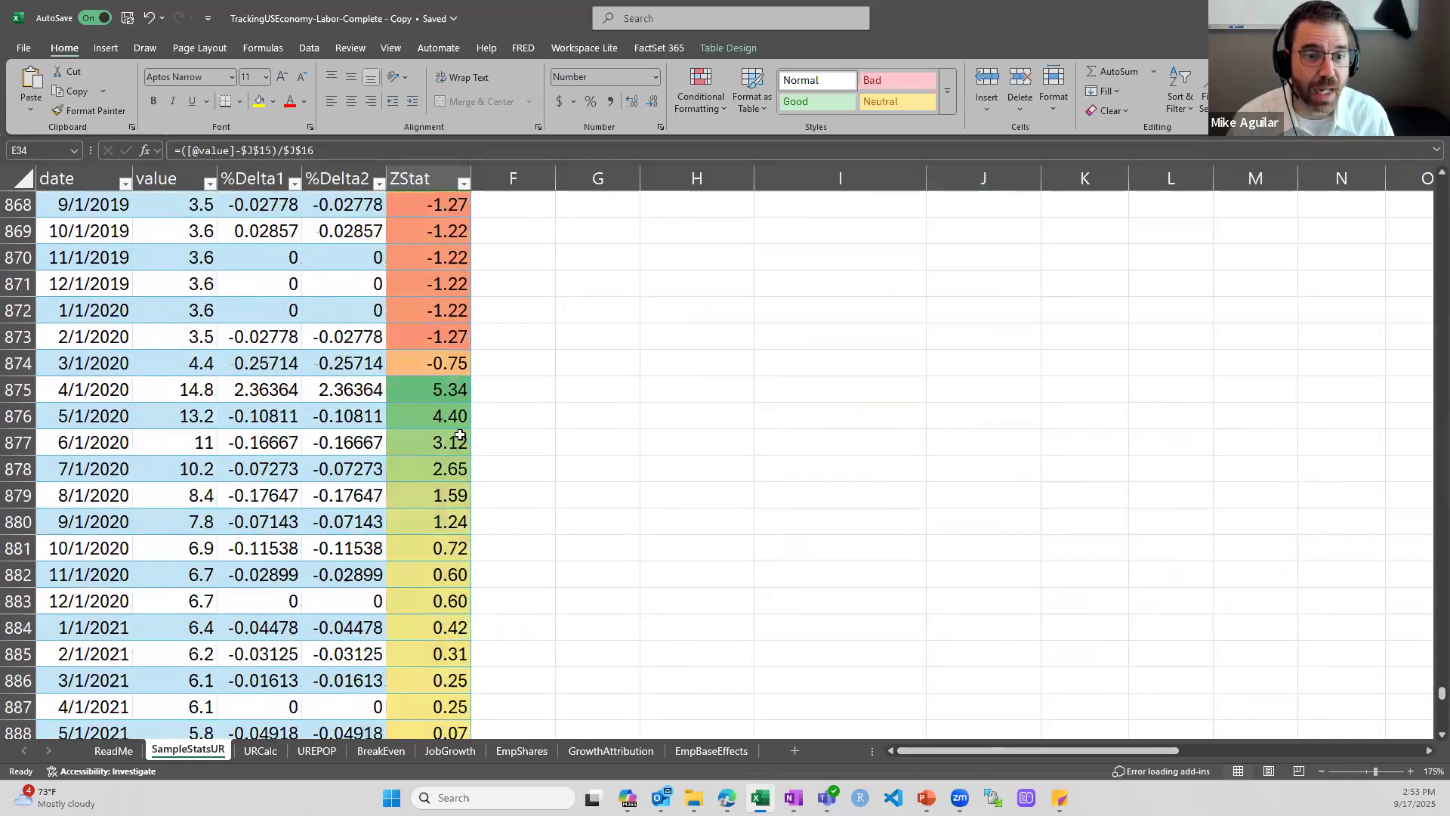
pyautogui.click(451, 390)
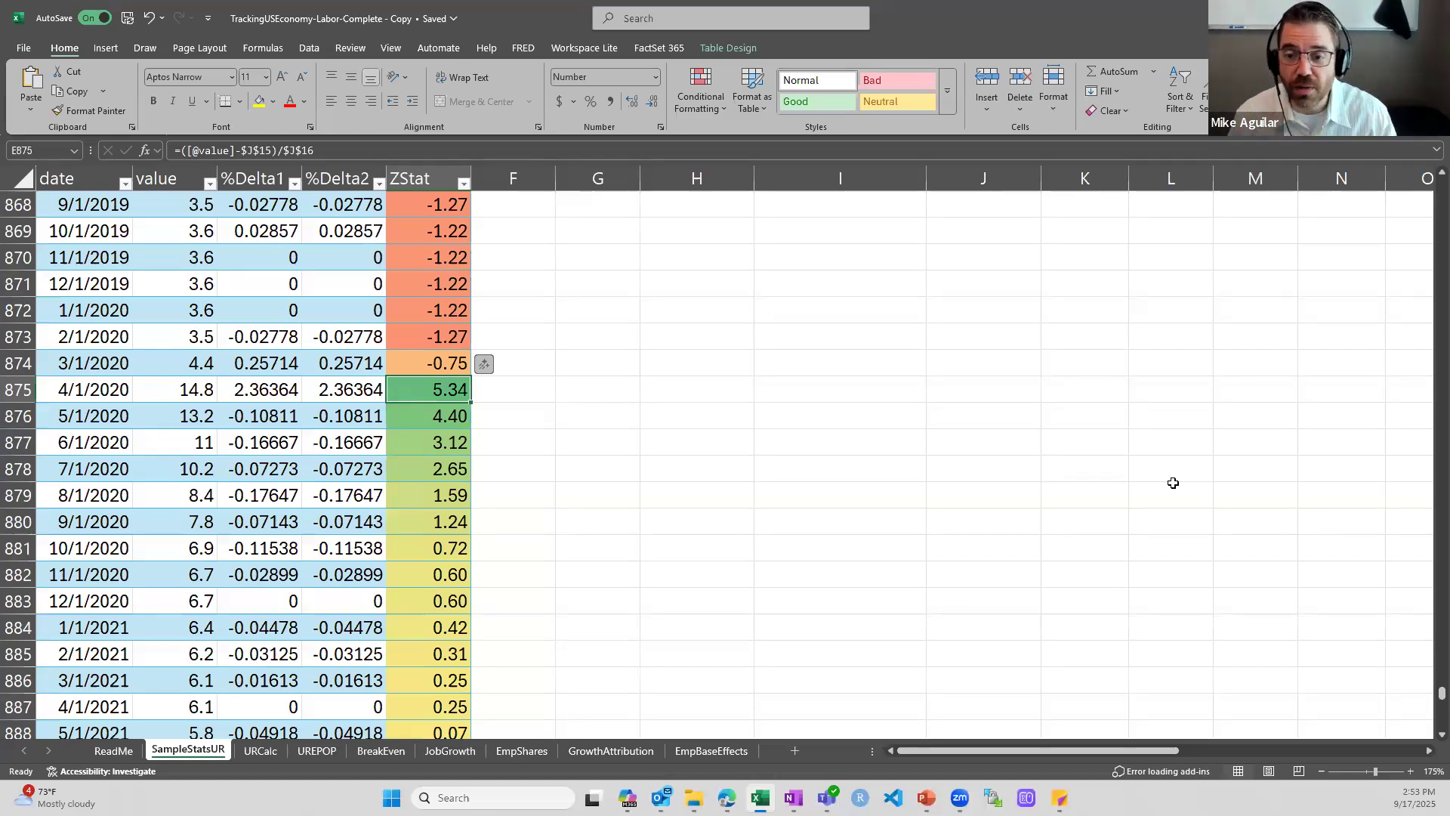
# View the whole Z Stat of UR chart and examine its 4/1/2020 peak
pyautogui.moveTo(1442, 693); pyautogui.dragTo(1426, 184)
pyautogui.scroll(-17, 1120, 480)
pyautogui.scroll(-2, 1129, 485)
pyautogui.scroll(-1, 1152, 670)
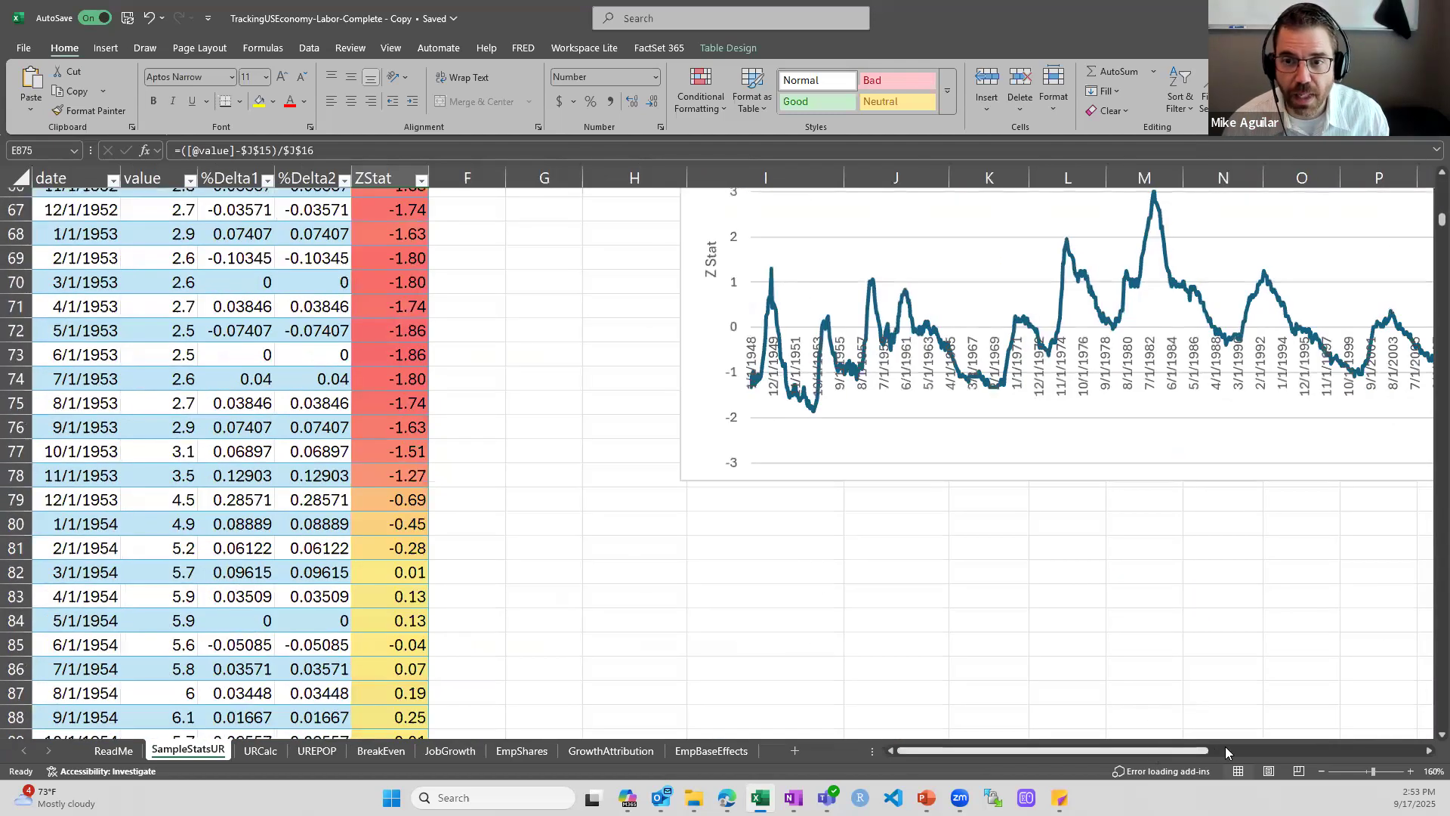
pyautogui.moveTo(1226, 748); pyautogui.dragTo(1232, 748)
pyautogui.moveTo(1252, 253)
pyautogui.scroll(1, 1257, 254)
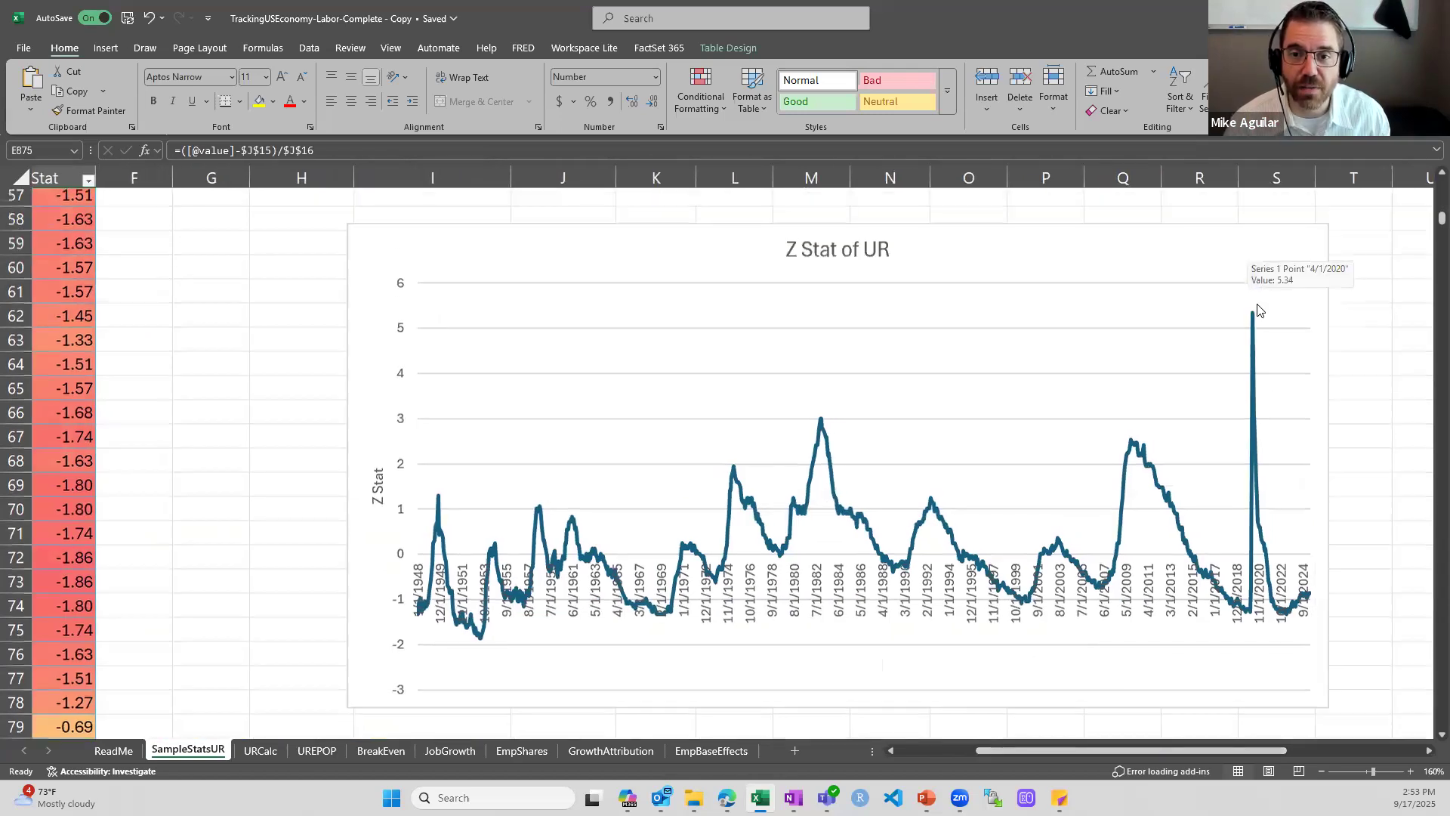